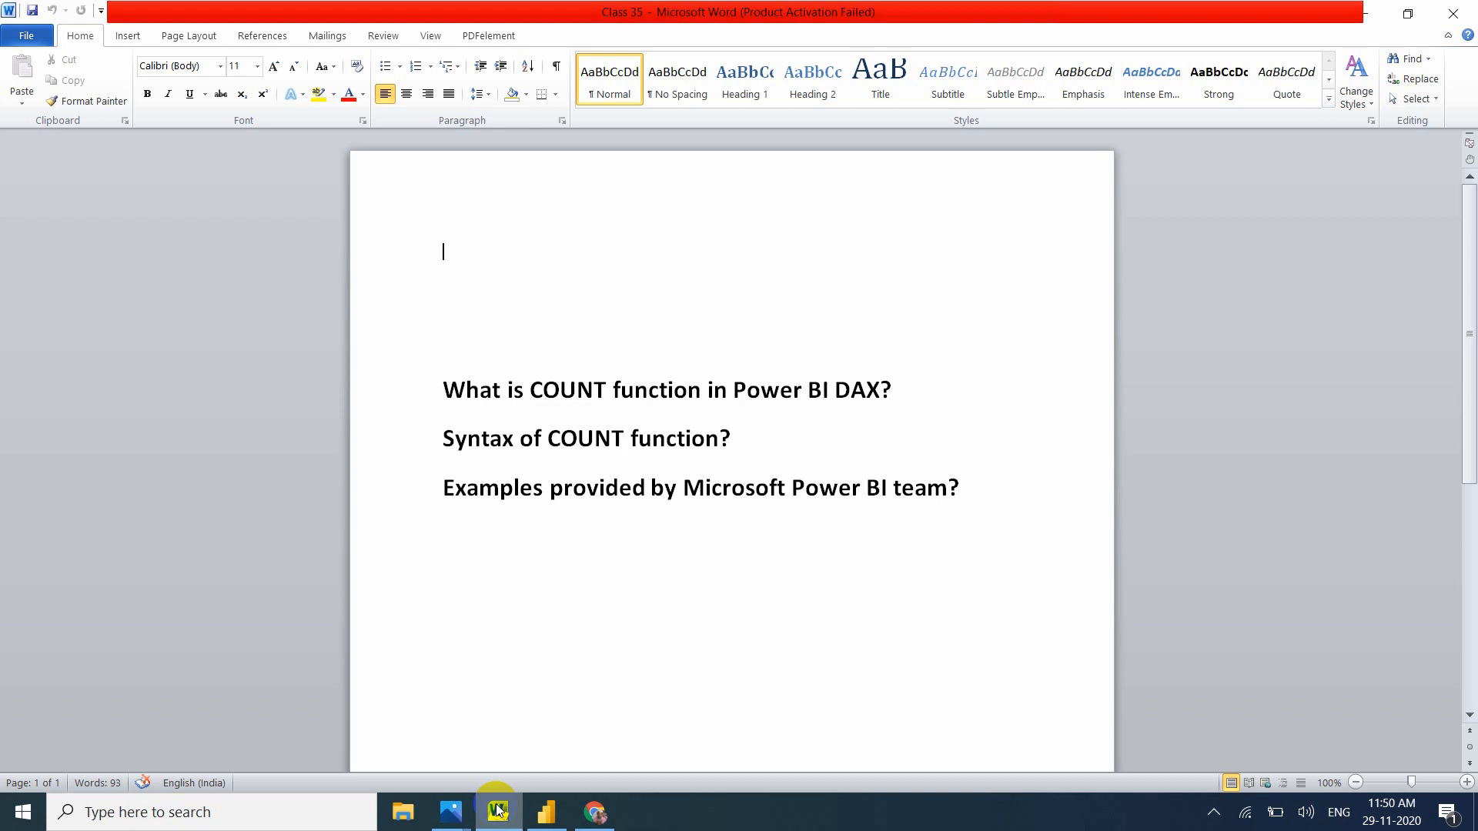
Switch to Chrome, search Google for "count in power bi" and open the Microsoft documentation page for the COUNT function.
{"action": "left_click", "coordinate": [594, 812]}
{"action": "type", "text": "count"}
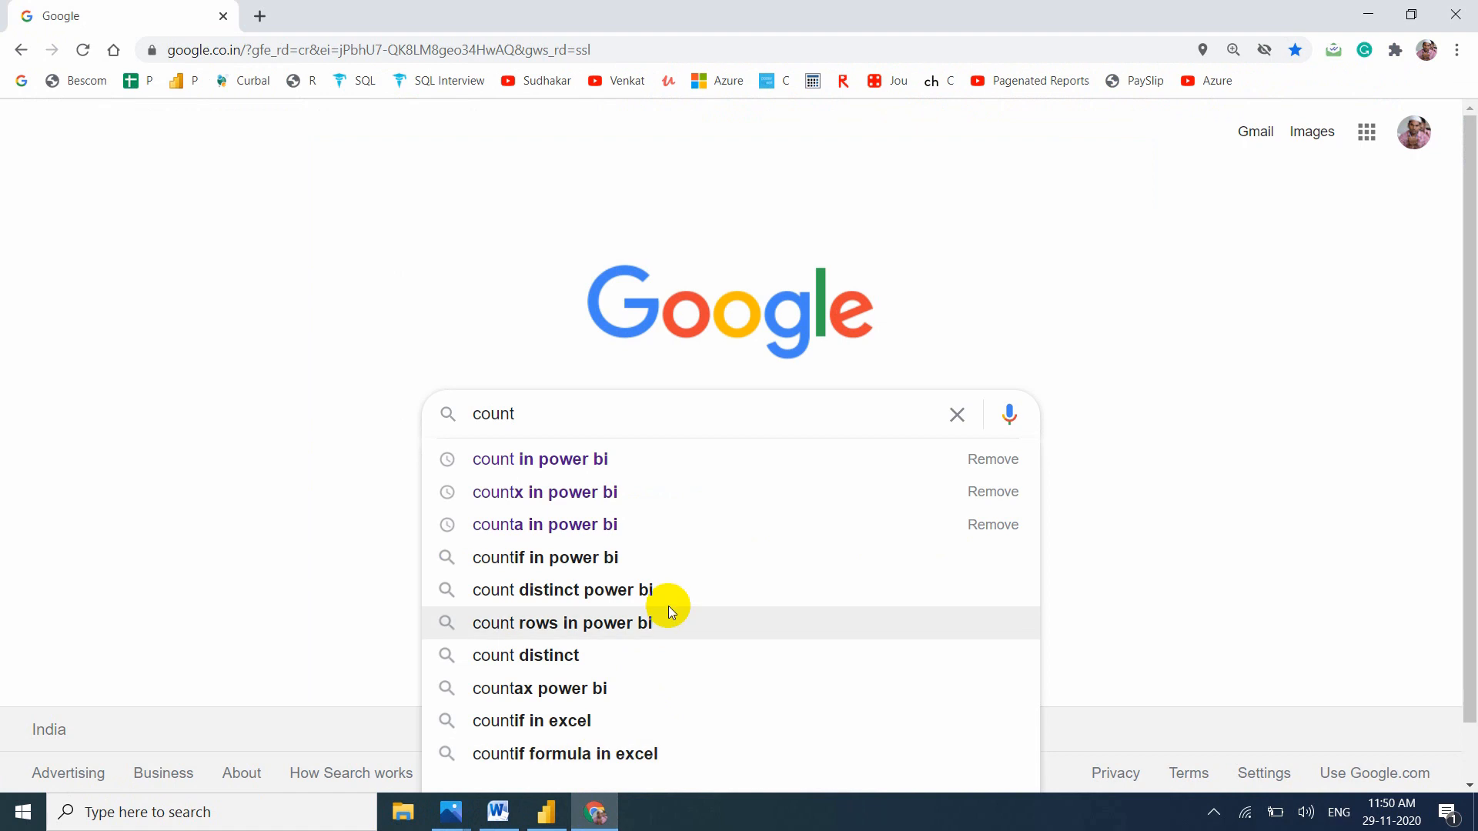
{"action": "left_click", "coordinate": [635, 457]}
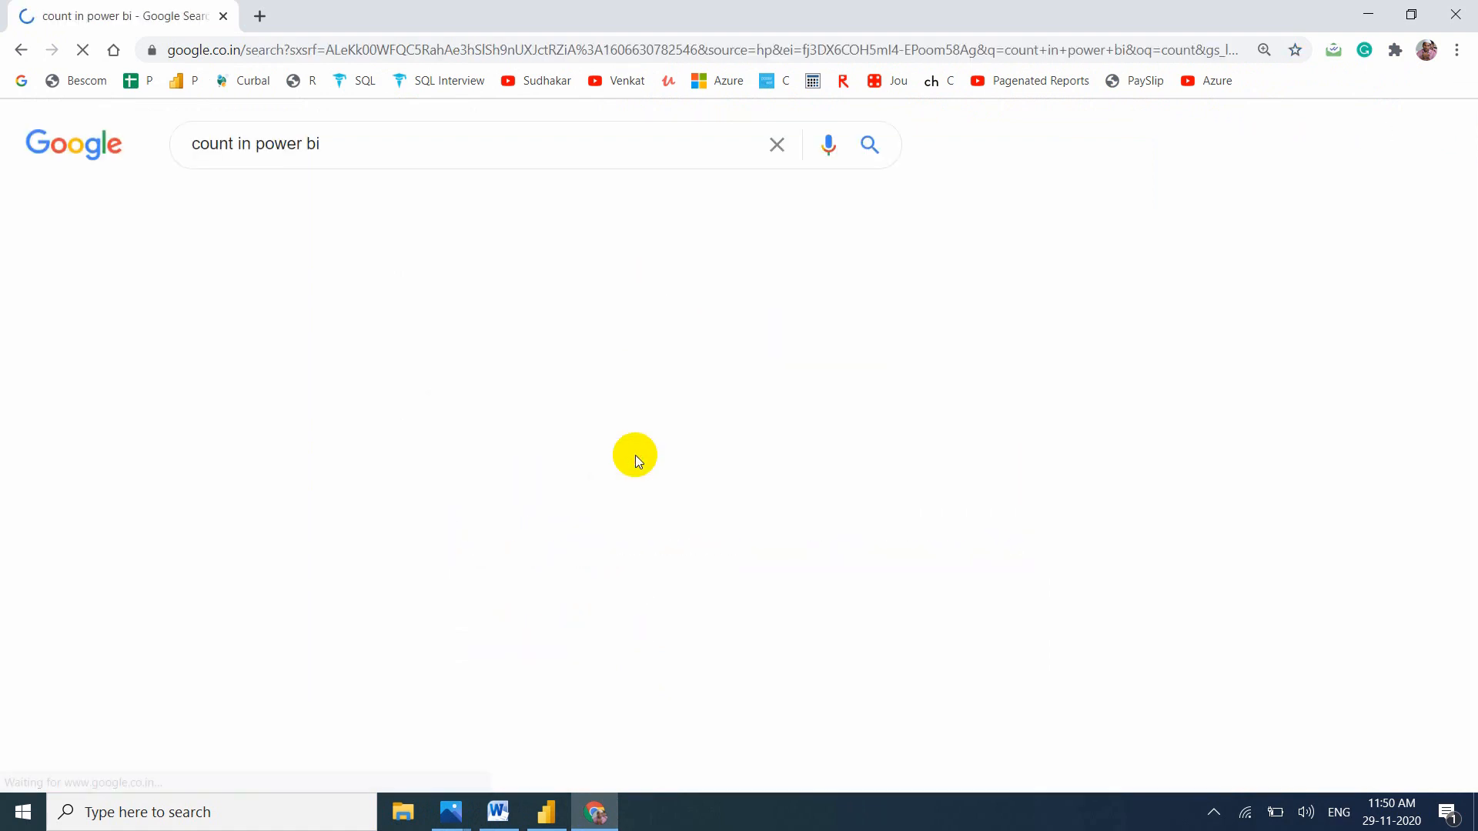
{"action": "left_click", "coordinate": [277, 327]}
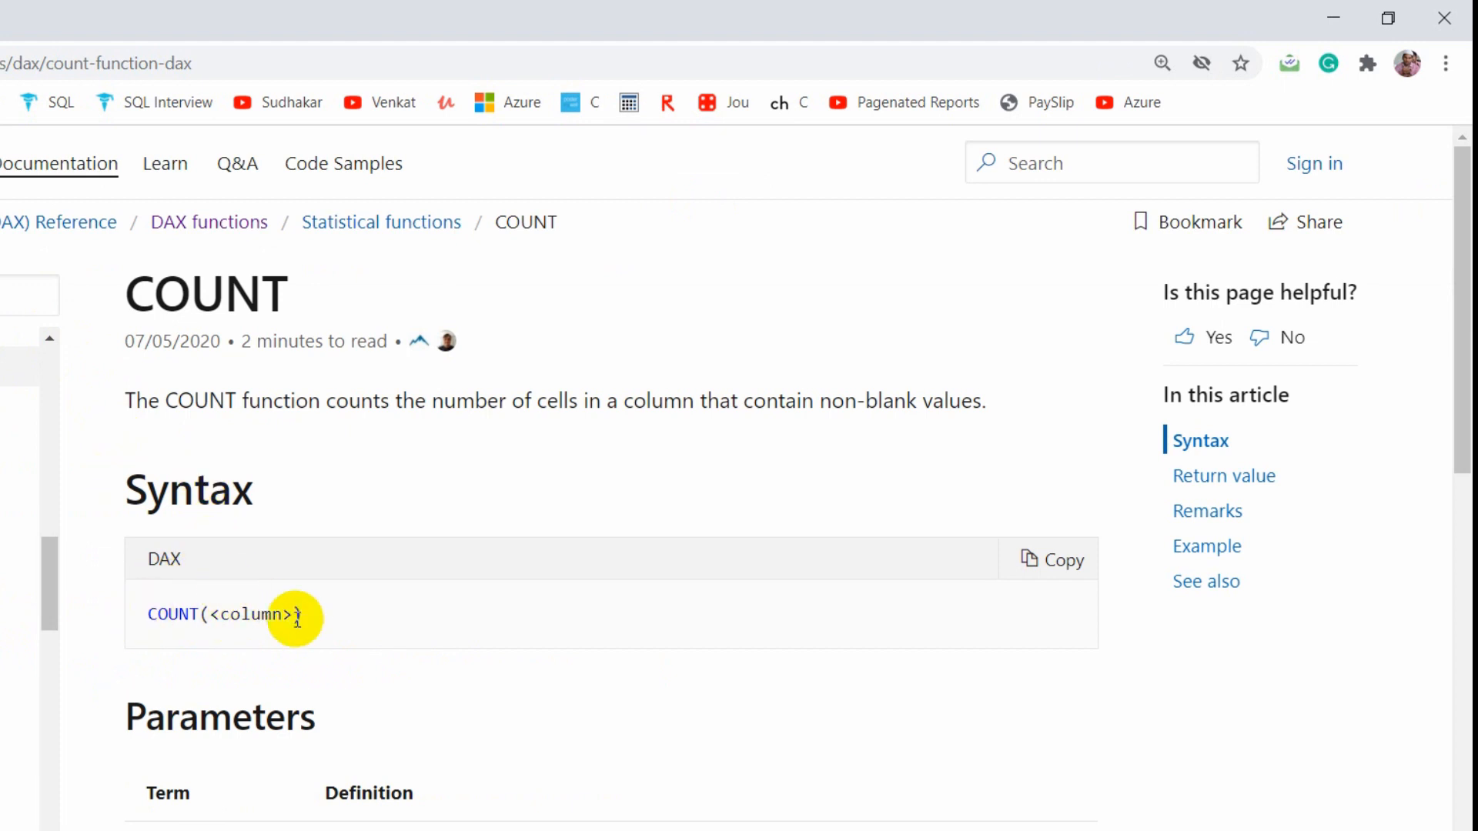
Read the COUNT documentation's syntax, parameters, return value, remarks and ShipDate example.
{"action": "scroll", "coordinate": [298, 620], "scroll_direction": "down", "scroll_amount": 1}
{"action": "scroll", "coordinate": [305, 631], "scroll_direction": "down", "scroll_amount": 1}
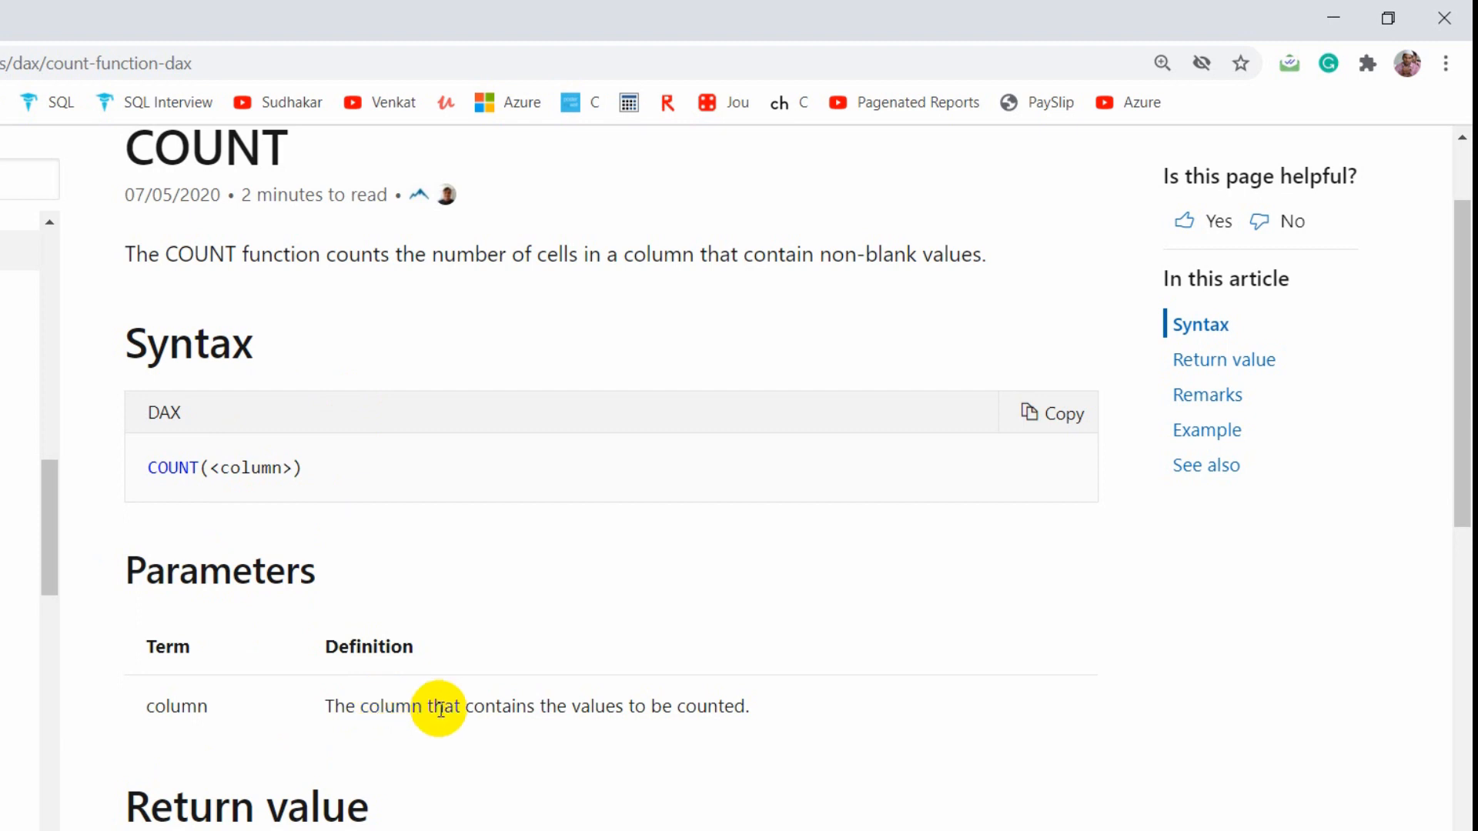
{"action": "scroll", "coordinate": [439, 709], "scroll_direction": "down", "scroll_amount": 3}
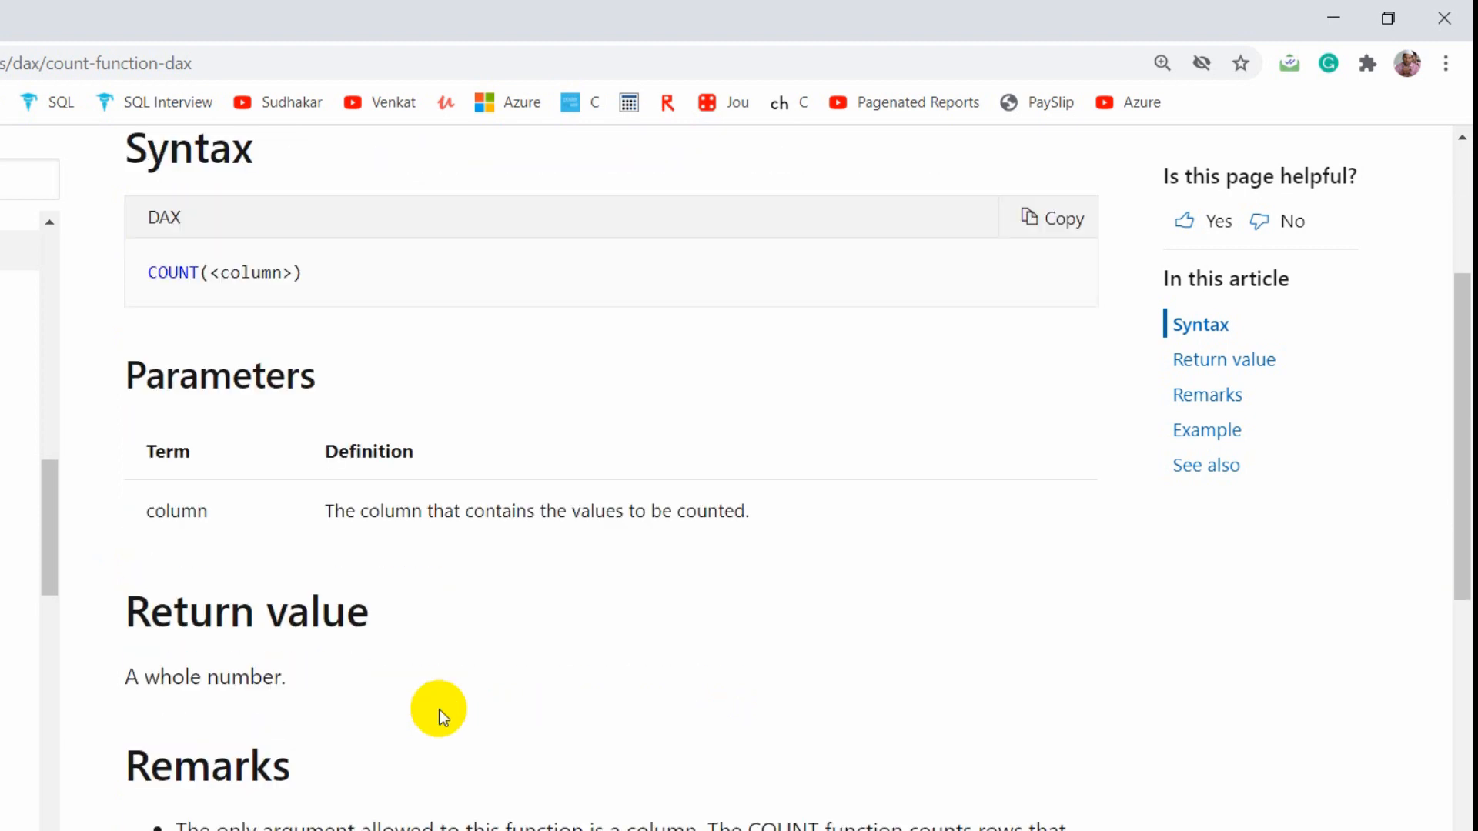
{"action": "scroll", "coordinate": [153, 604], "scroll_direction": "down", "scroll_amount": 2}
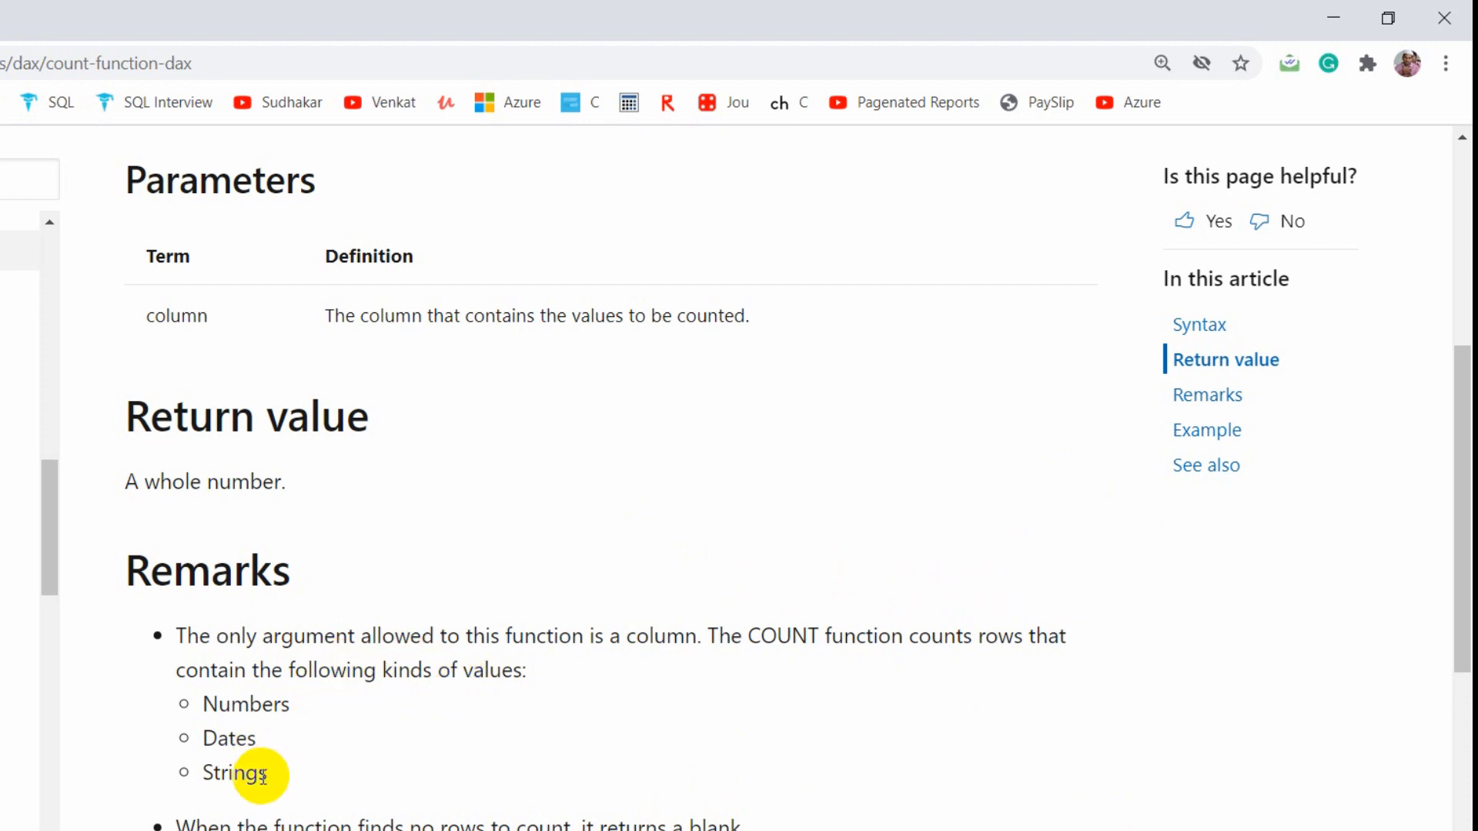
{"action": "scroll", "coordinate": [343, 722], "scroll_direction": "down", "scroll_amount": 3}
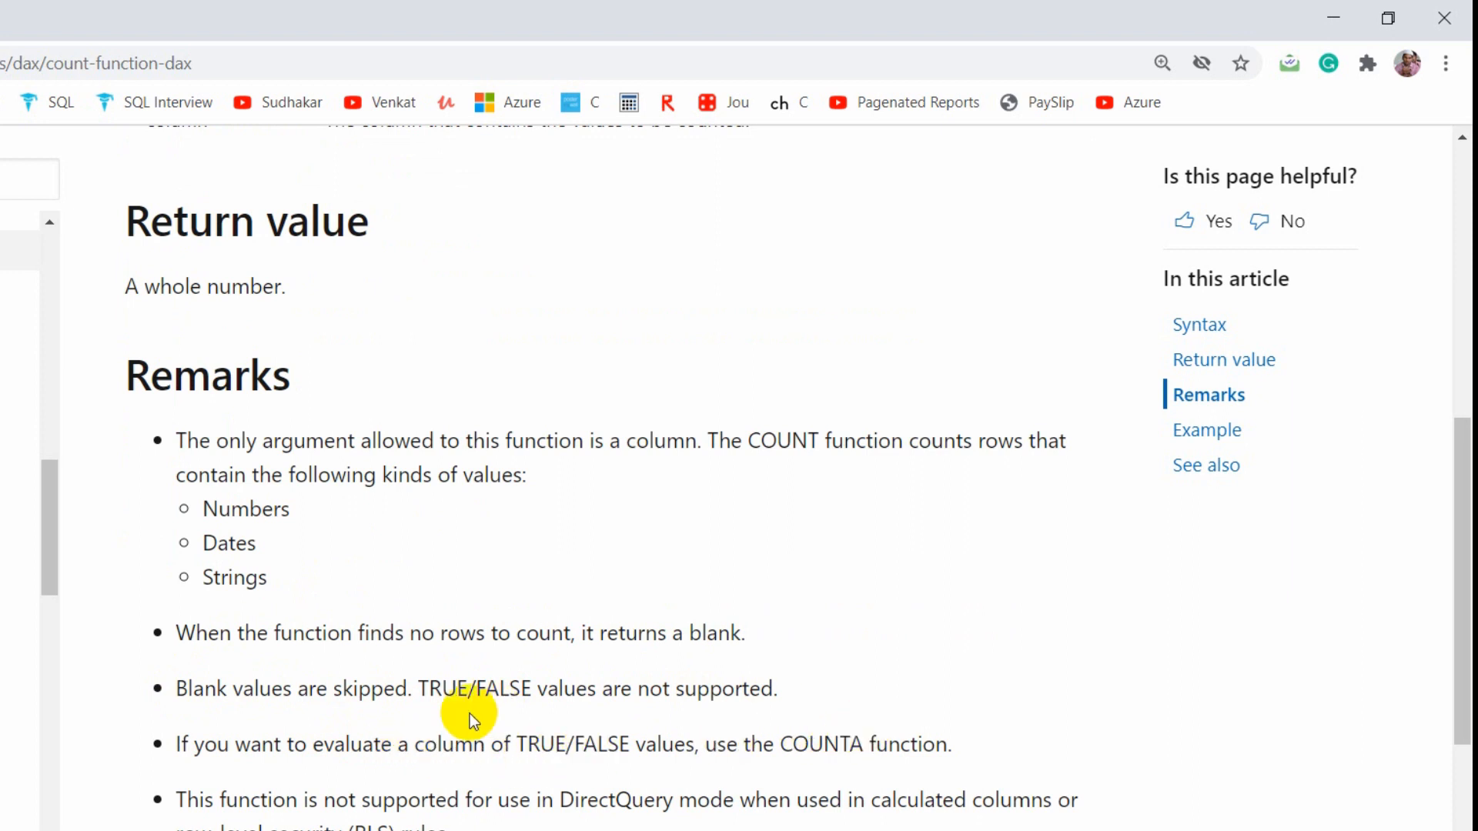
{"action": "scroll", "coordinate": [470, 713], "scroll_direction": "down", "scroll_amount": 1}
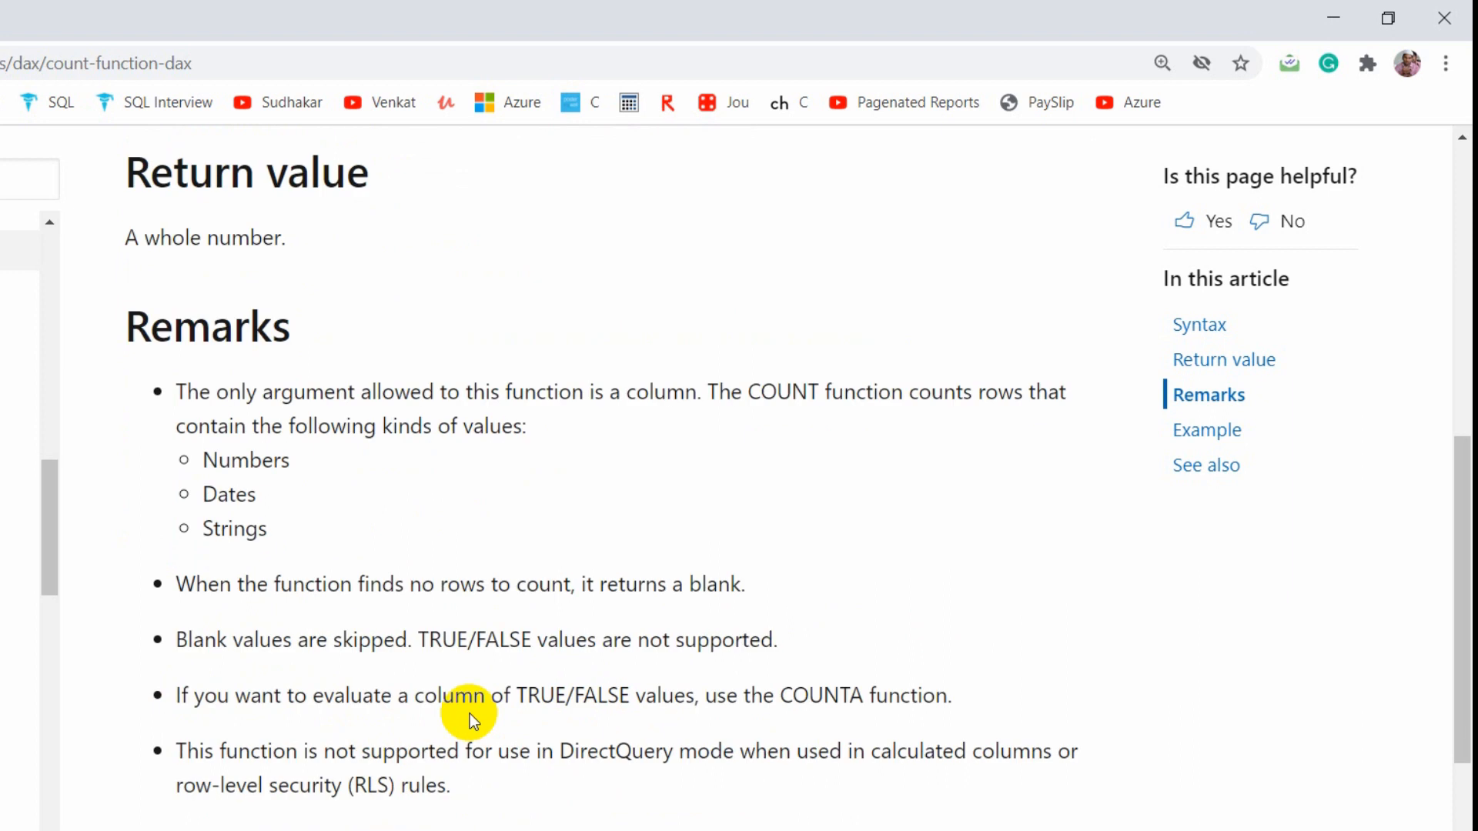
{"action": "scroll", "coordinate": [470, 714], "scroll_direction": "down", "scroll_amount": 1}
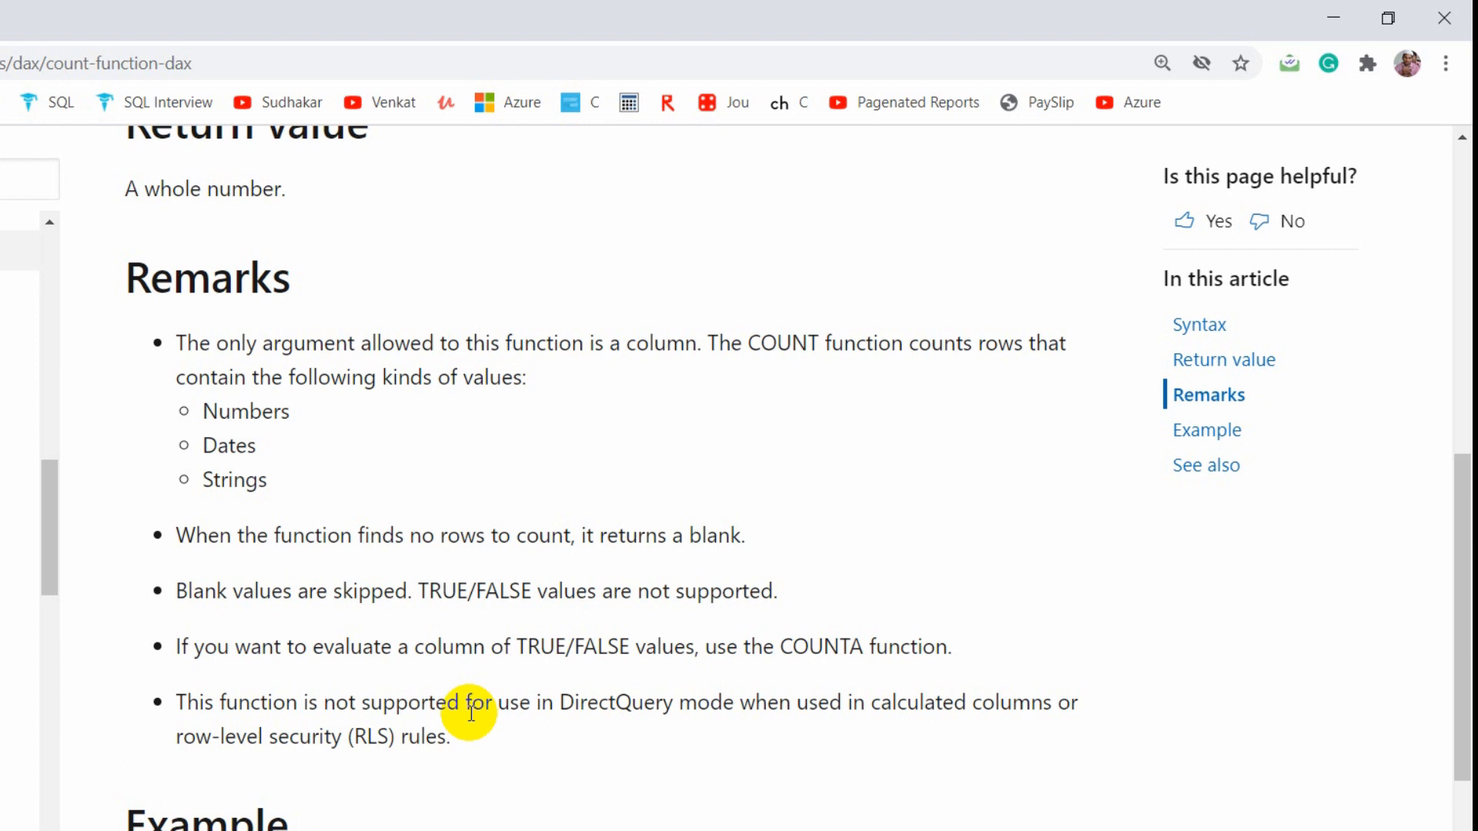
{"action": "scroll", "coordinate": [471, 712], "scroll_direction": "down", "scroll_amount": 7}
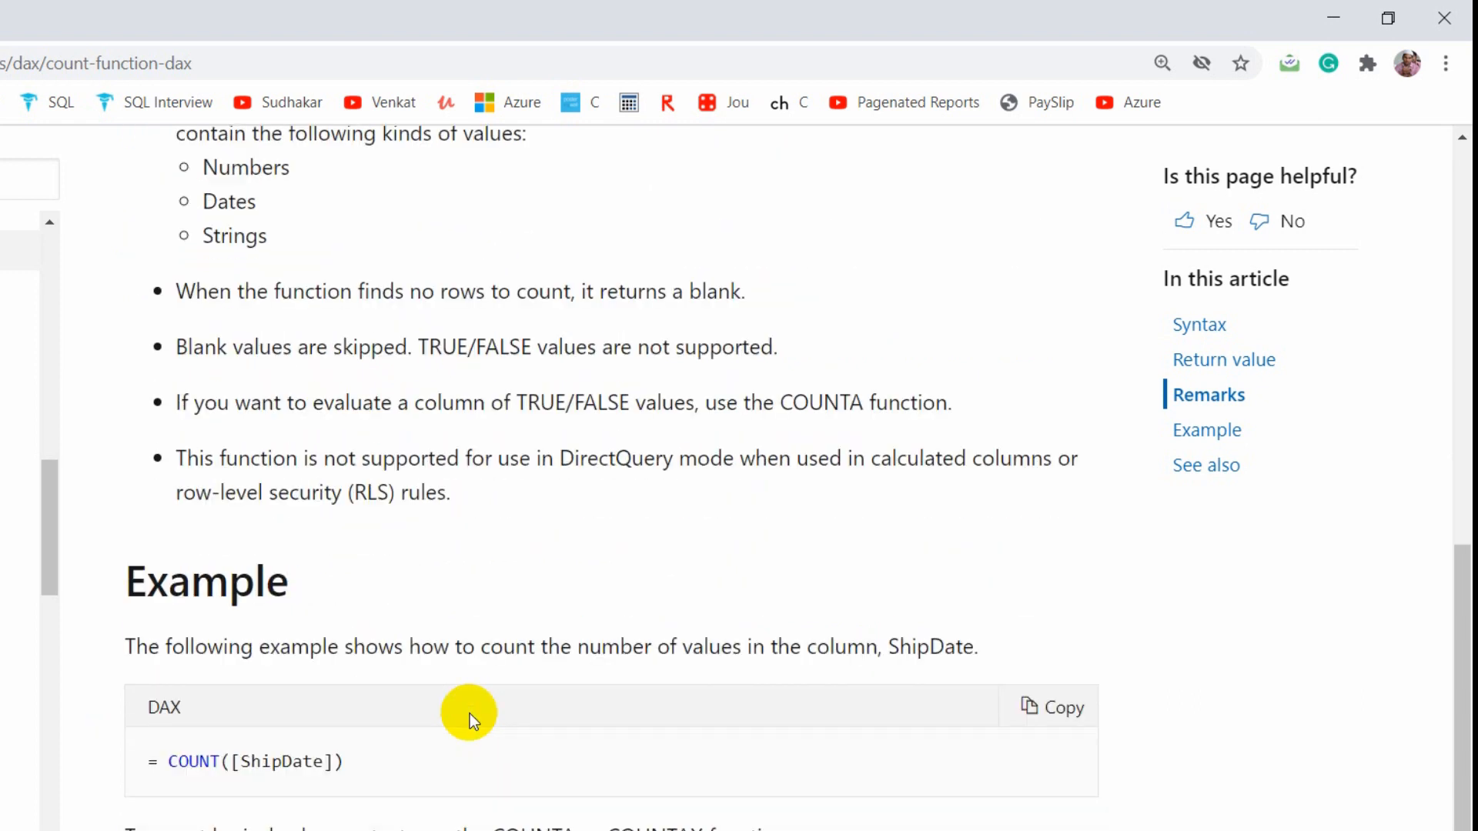
{"action": "scroll", "coordinate": [470, 713], "scroll_direction": "down", "scroll_amount": 1}
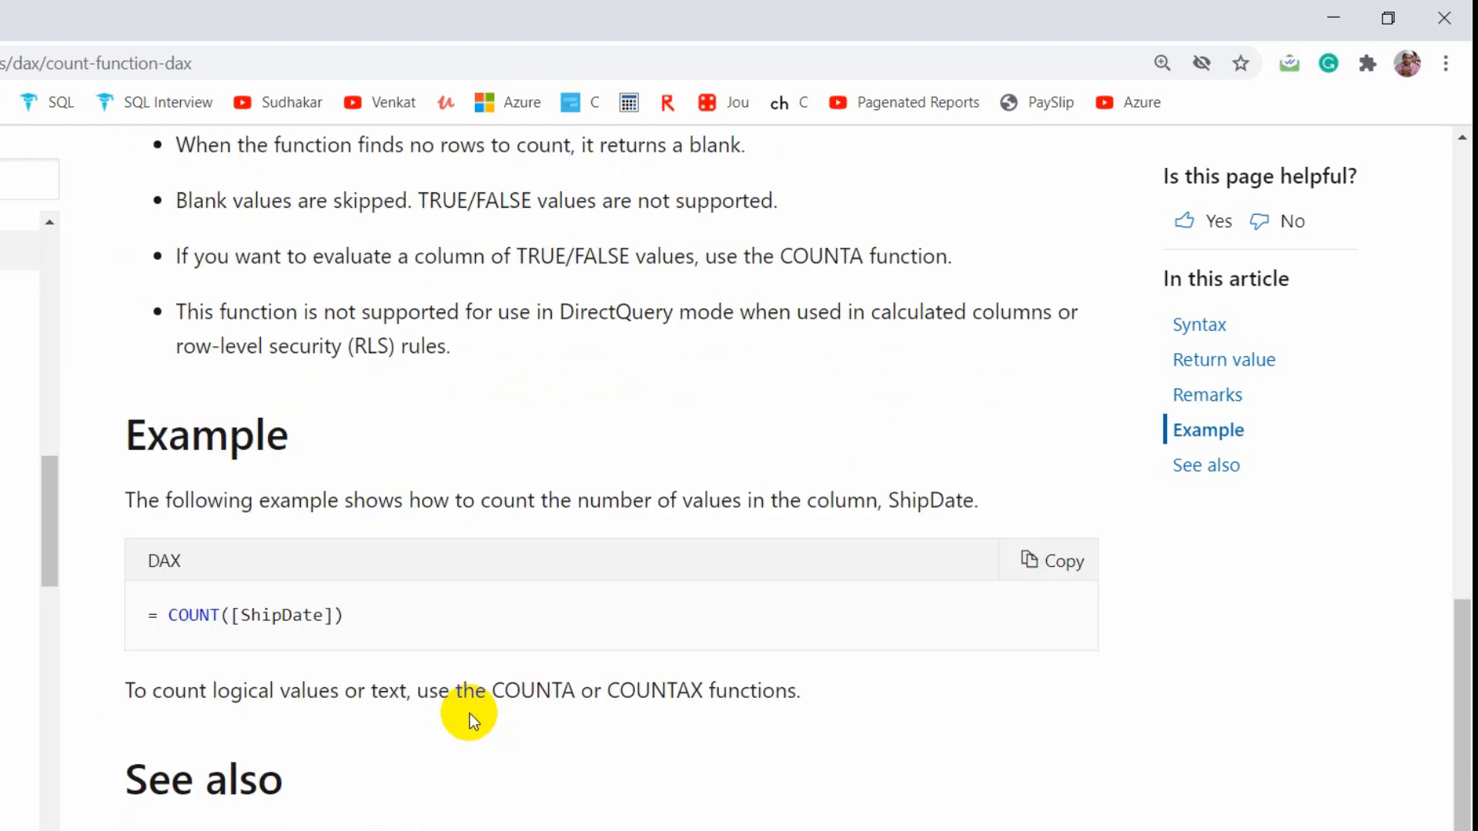
{"action": "scroll", "coordinate": [469, 714], "scroll_direction": "up", "scroll_amount": 5}
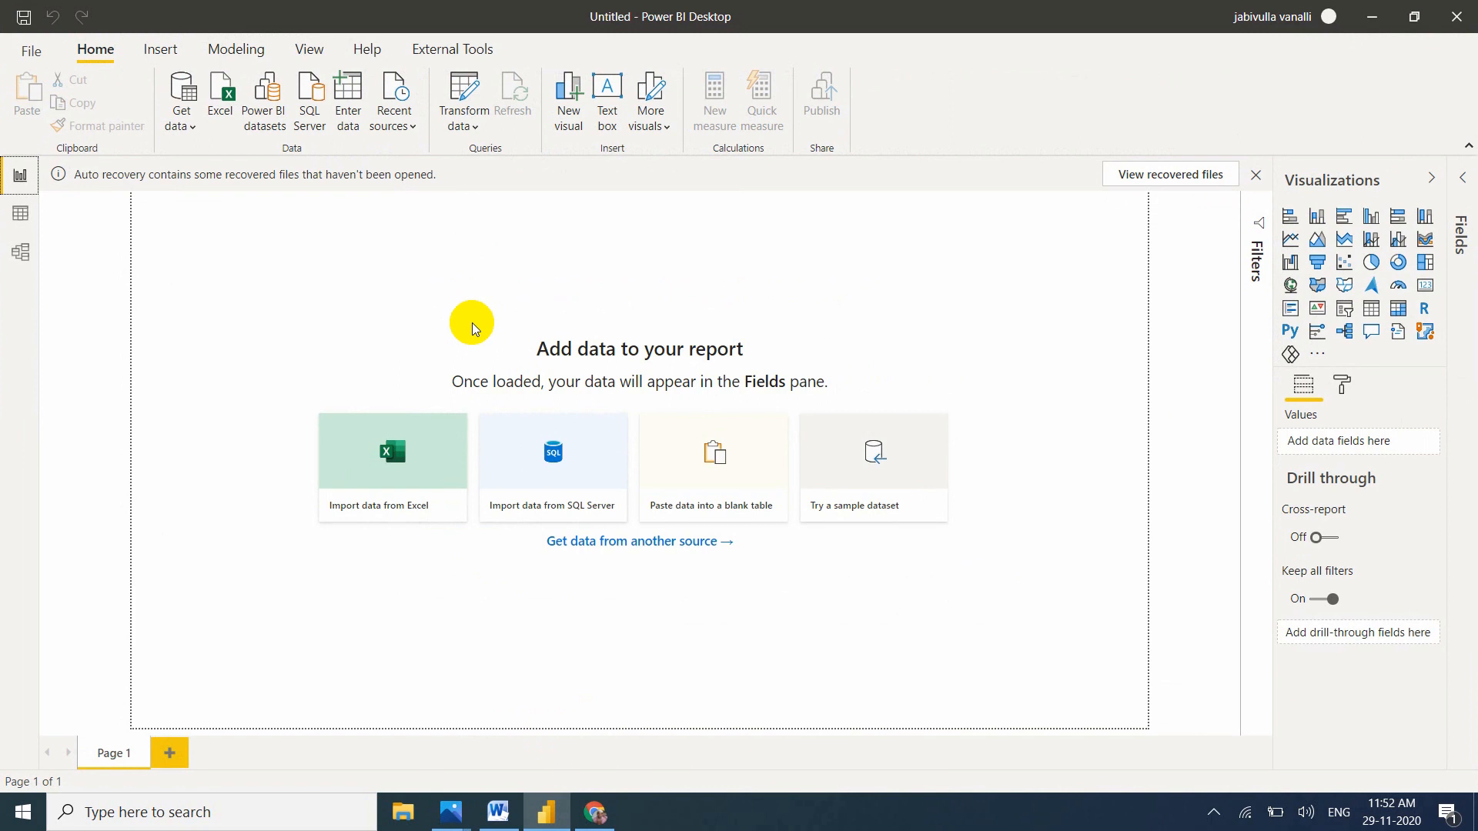
In Power BI Desktop, load the employee table from the recent source Emp Table.xlsx.
{"action": "left_click", "coordinate": [400, 121]}
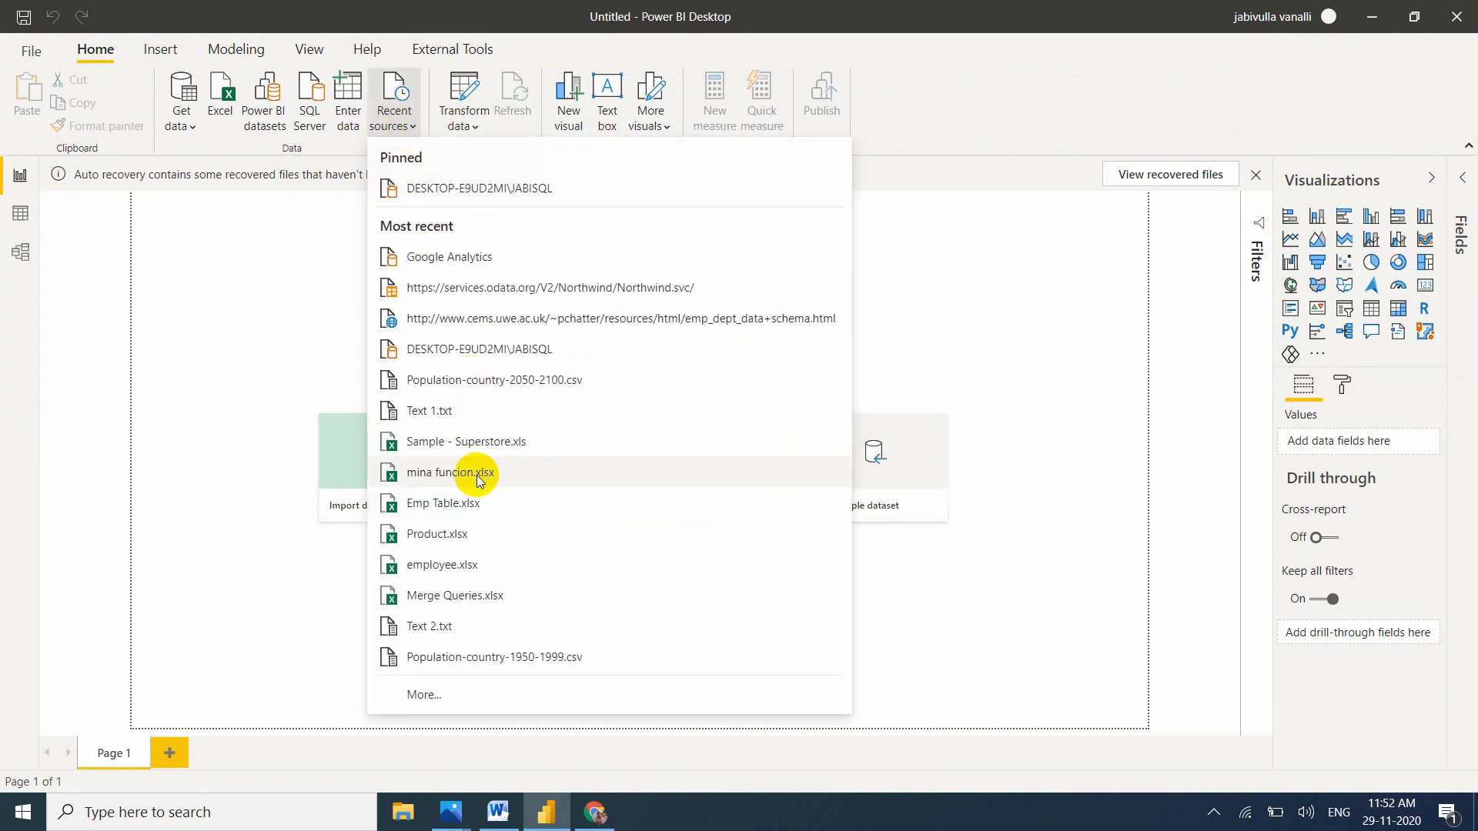
{"action": "left_click", "coordinate": [429, 516]}
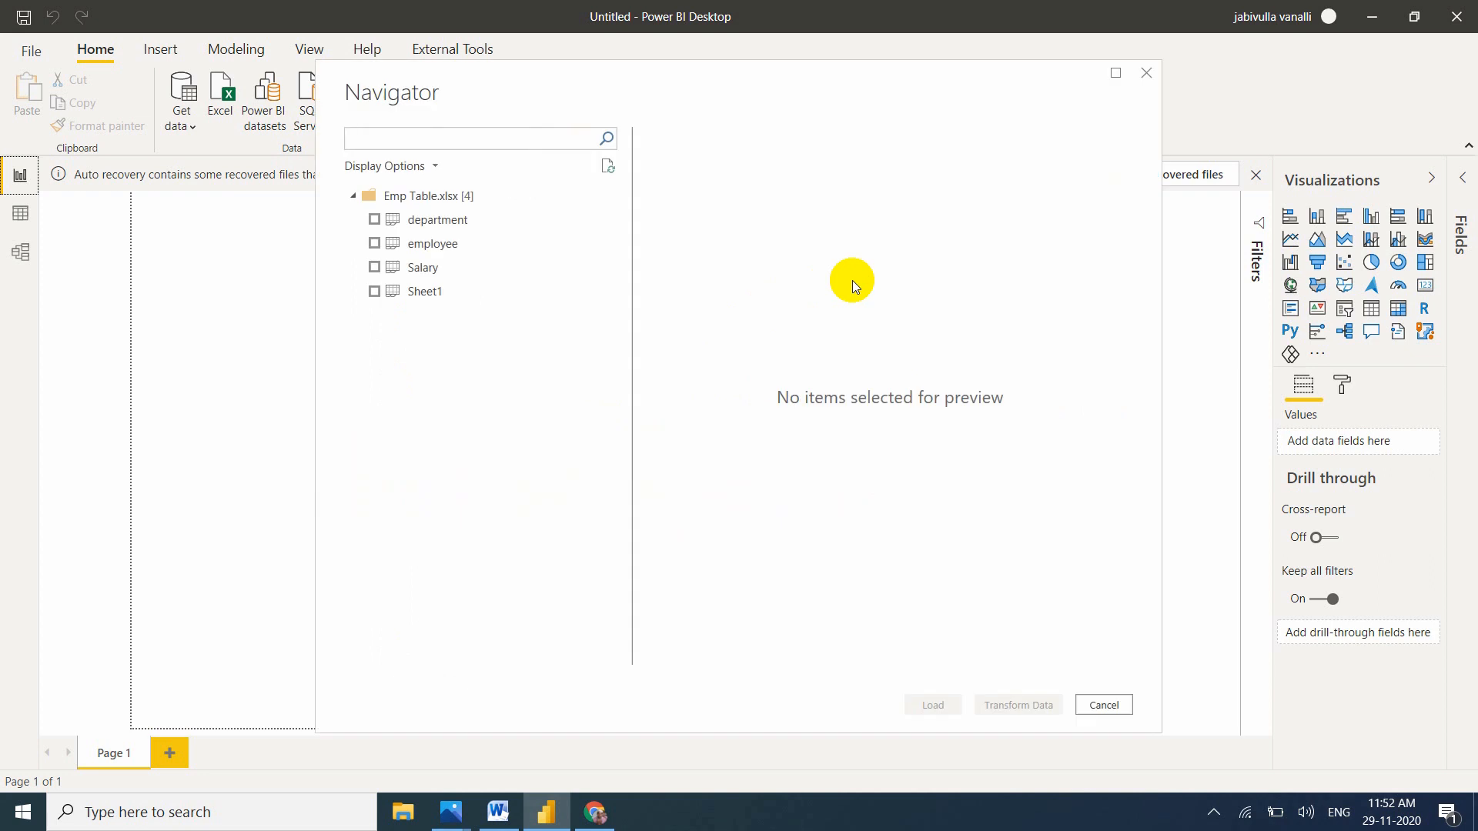
{"action": "left_click", "coordinate": [372, 244]}
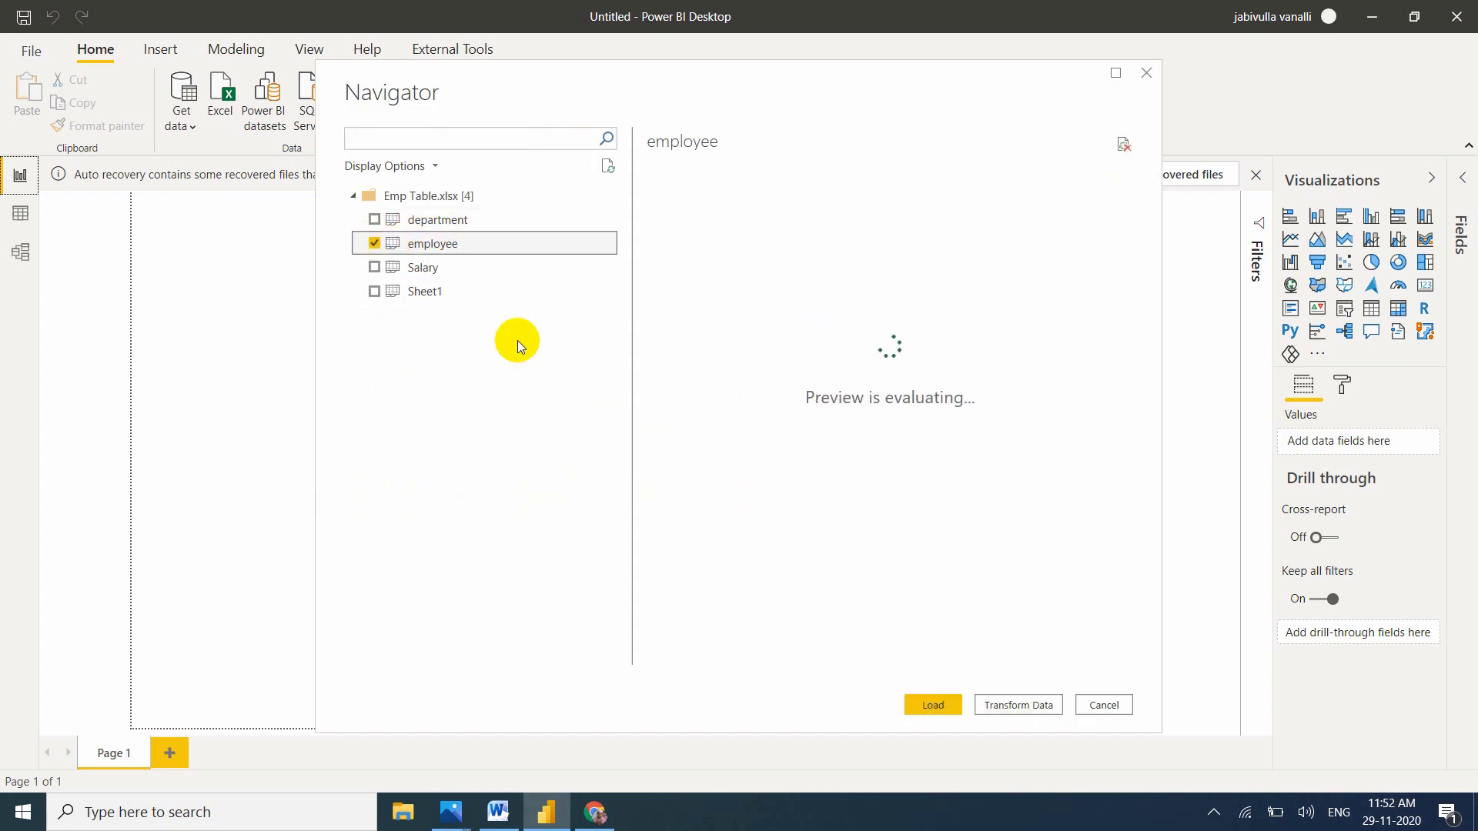
{"action": "left_click", "coordinate": [921, 707]}
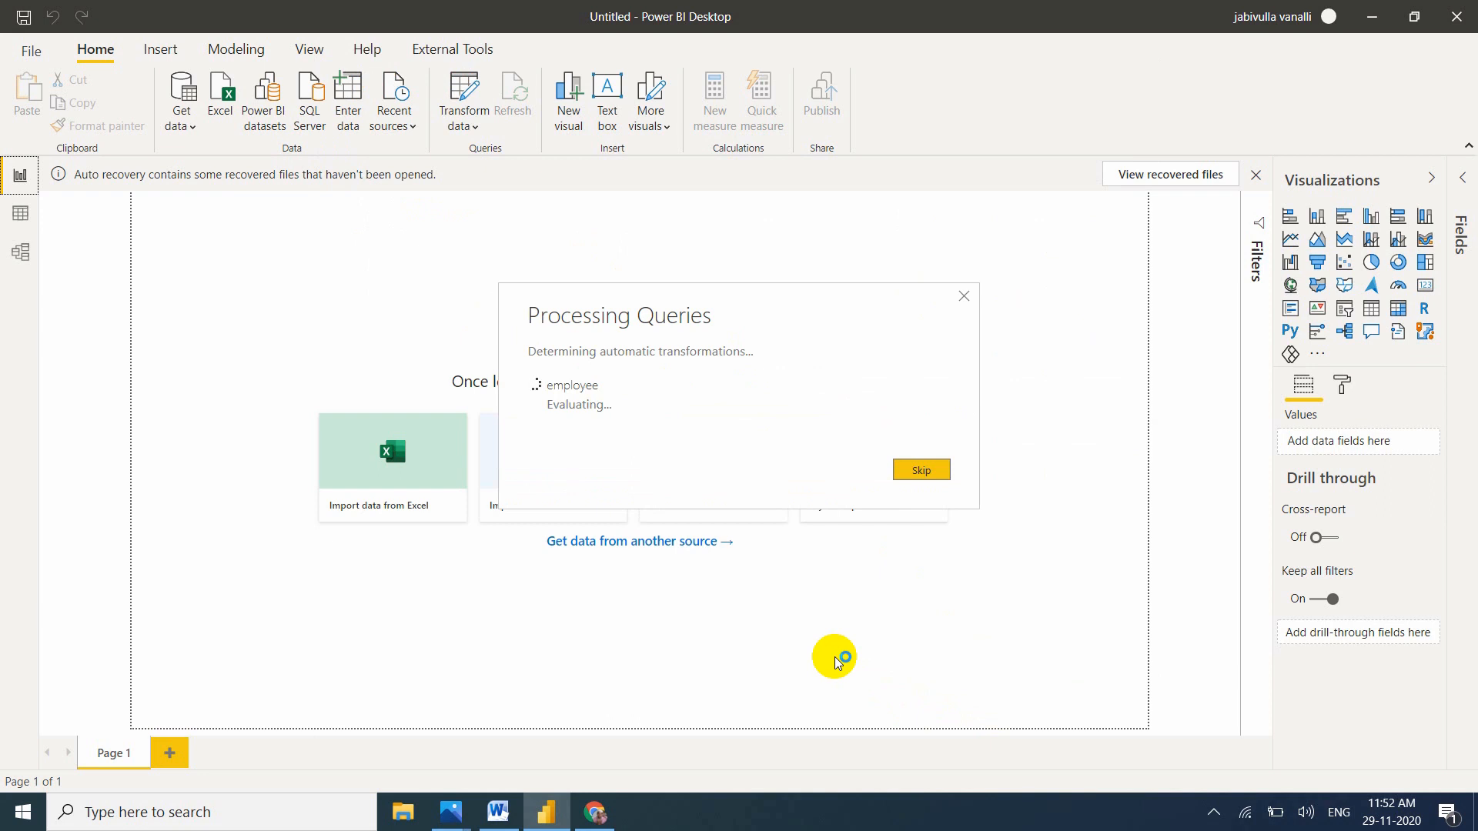
Show the employee table in Data view and dismiss the auto-recovery notice, choosing to remove the recovered files.
{"action": "left_click", "coordinate": [14, 213]}
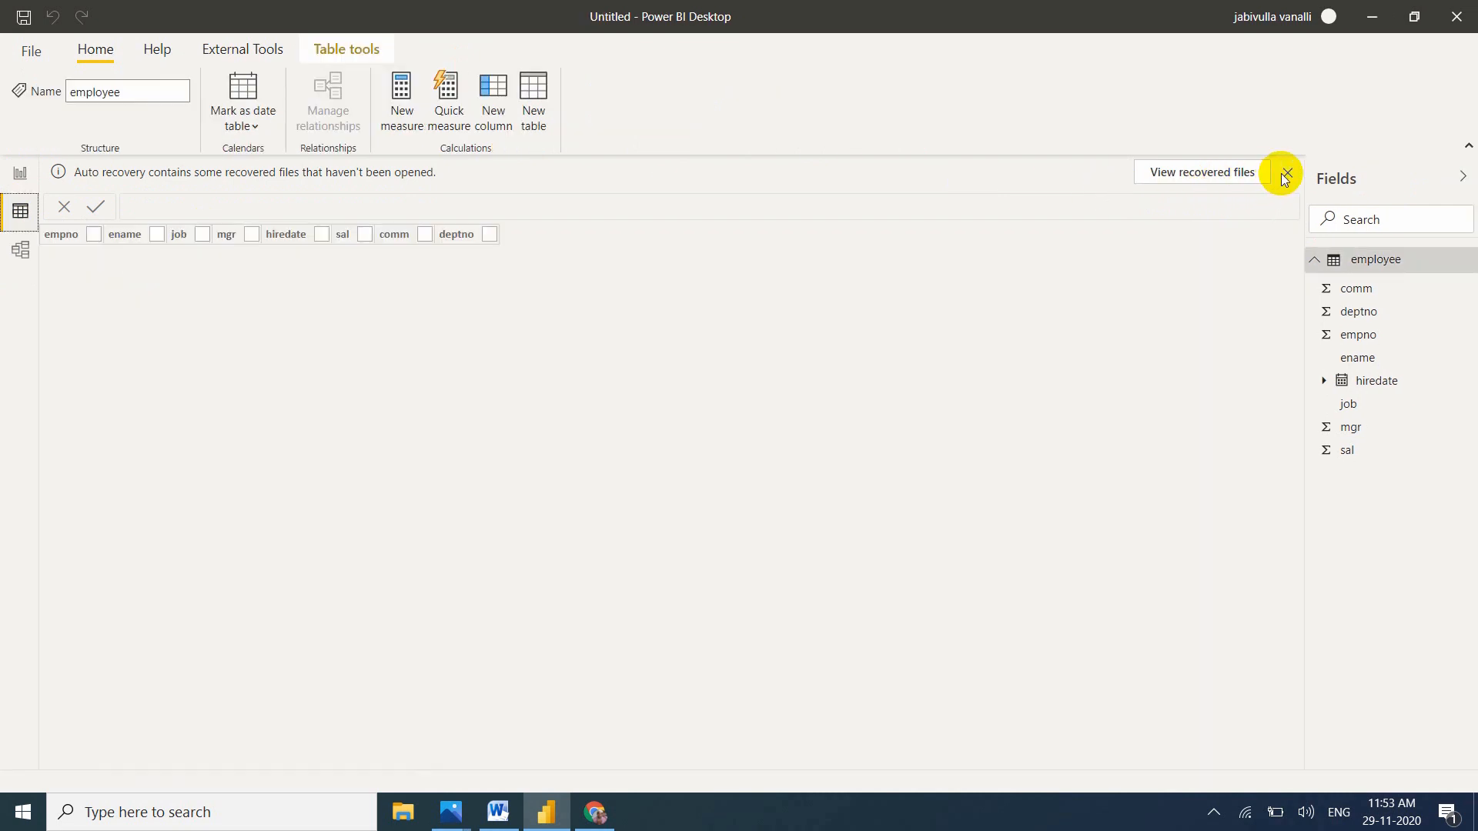
{"action": "left_click", "coordinate": [1286, 174]}
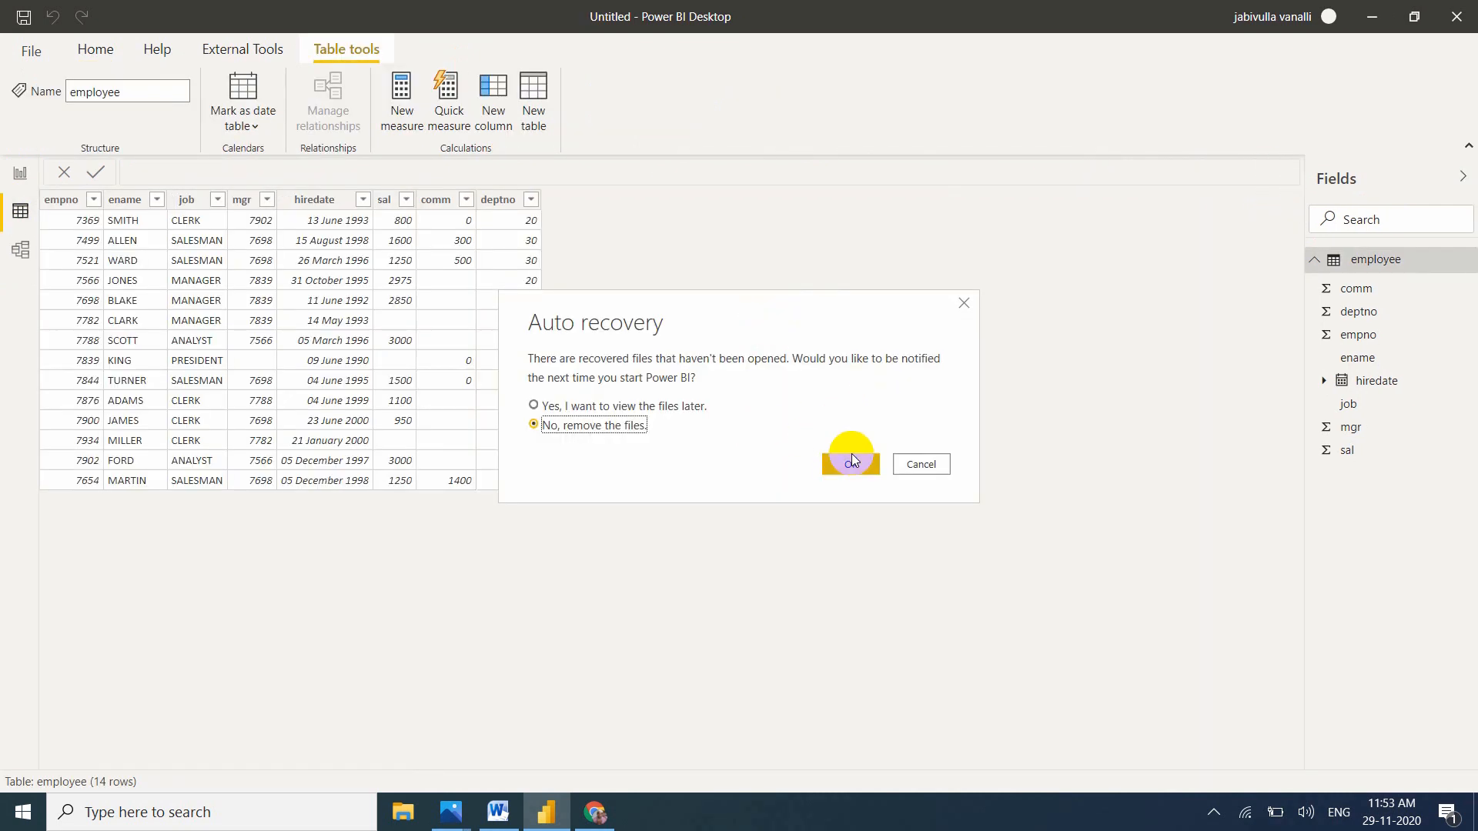
{"action": "left_click", "coordinate": [847, 467]}
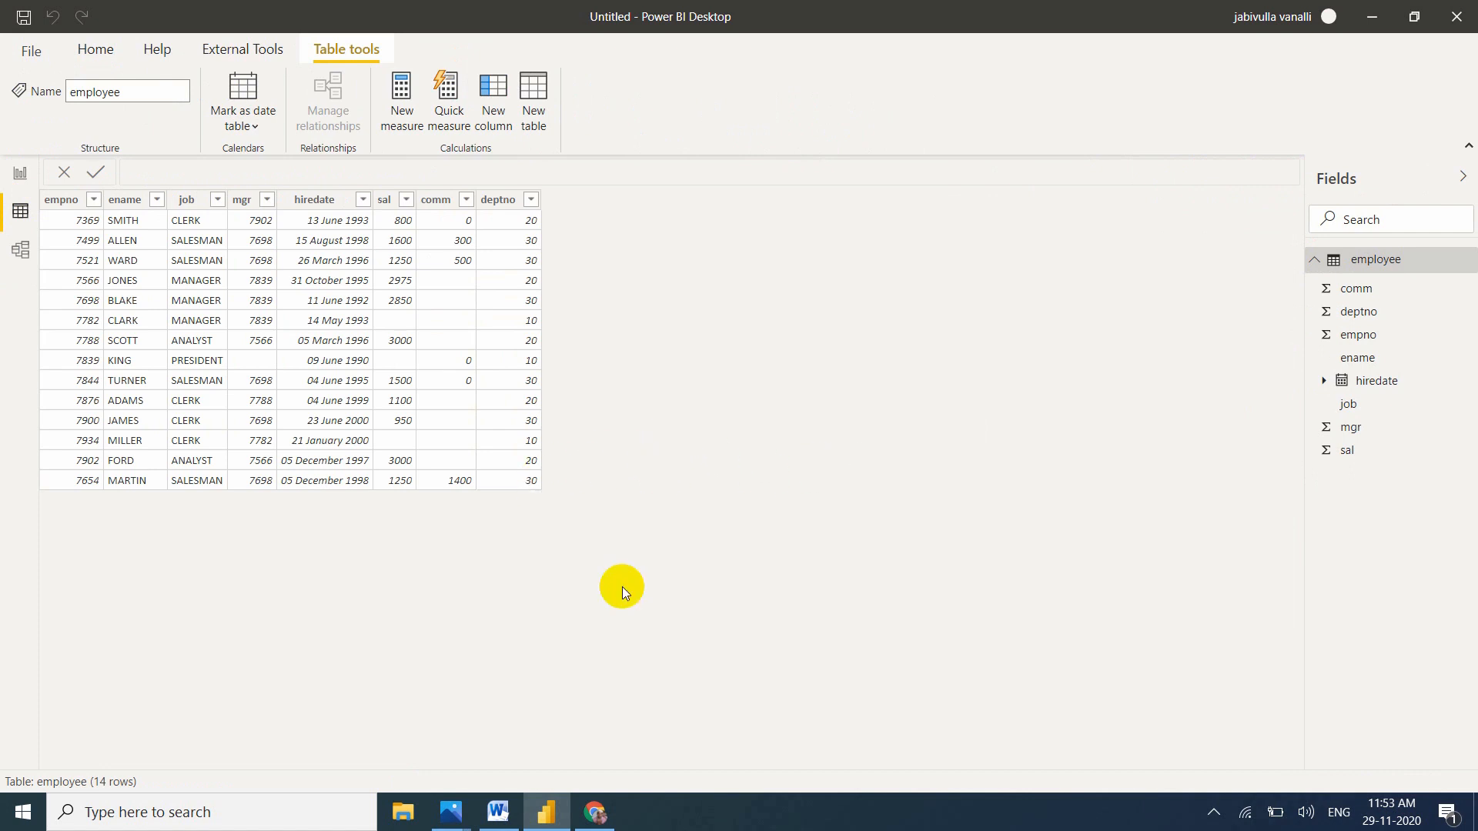
Switch to the COUNT documentation in Chrome and highlight Numbers among the supported value kinds in the Remarks.
{"action": "left_click", "coordinate": [594, 813]}
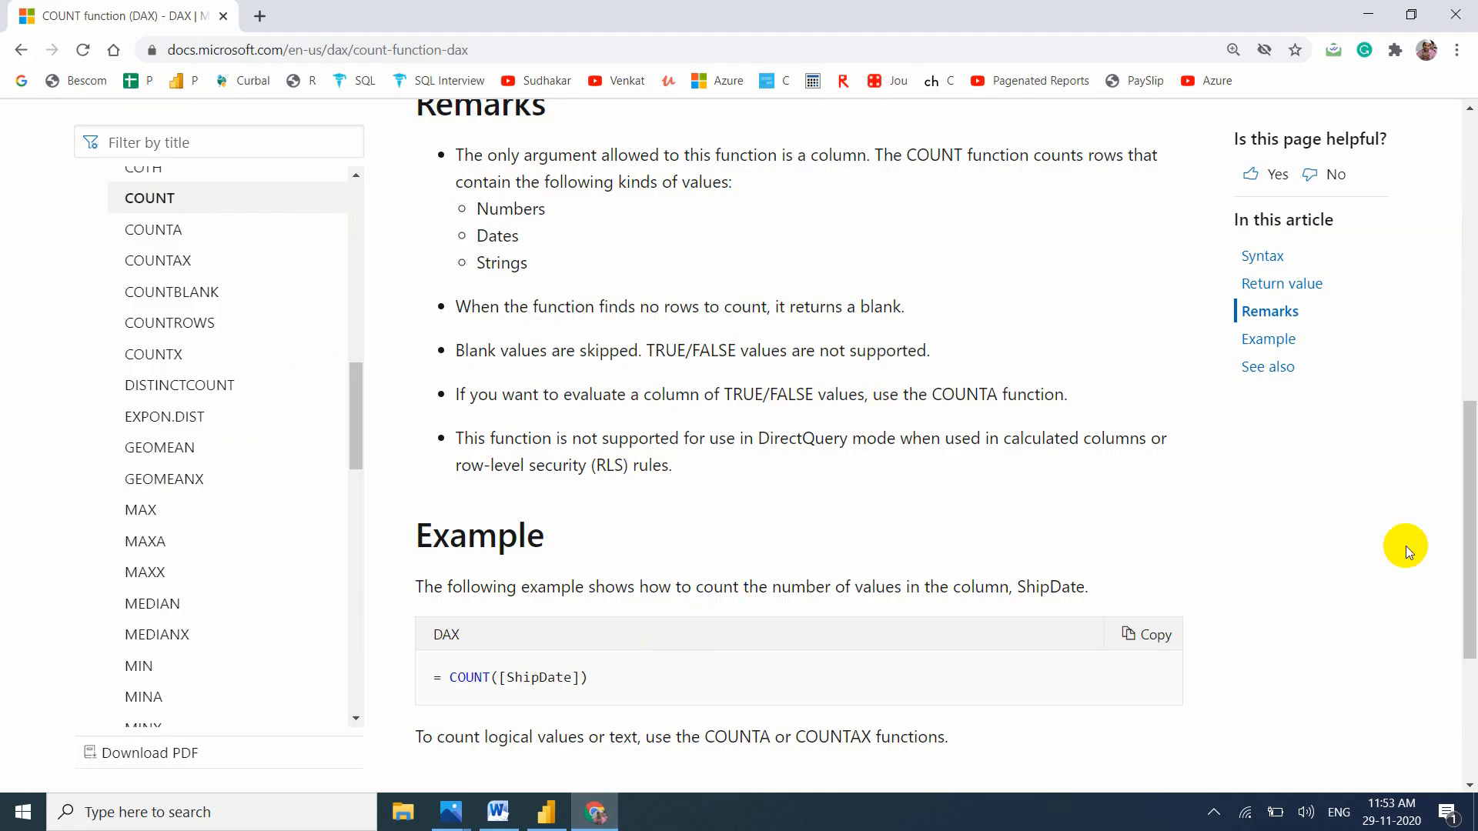
{"action": "scroll", "coordinate": [1461, 561], "scroll_direction": "up", "scroll_amount": 2}
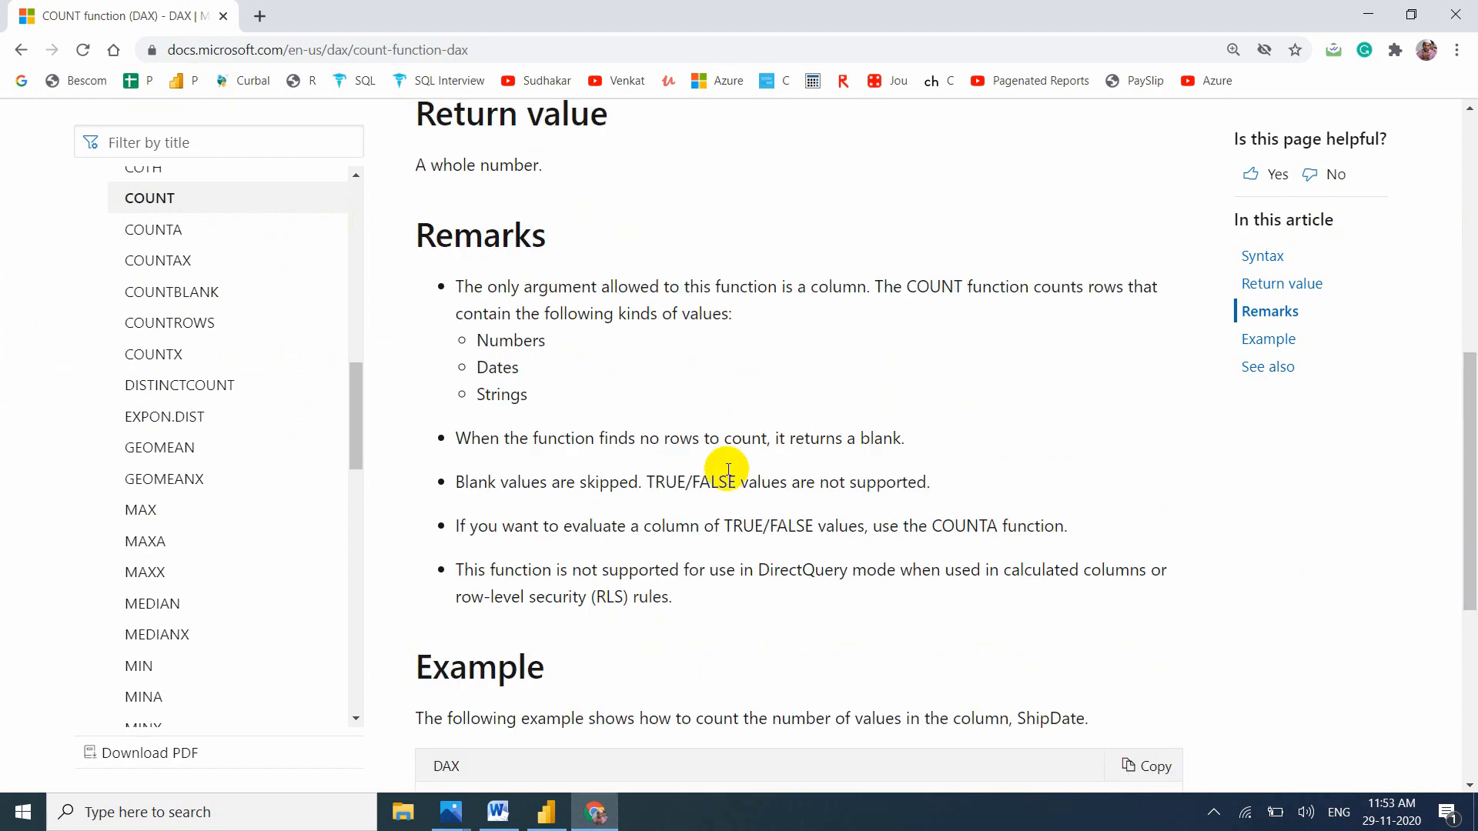
{"action": "left_click", "coordinate": [477, 340]}
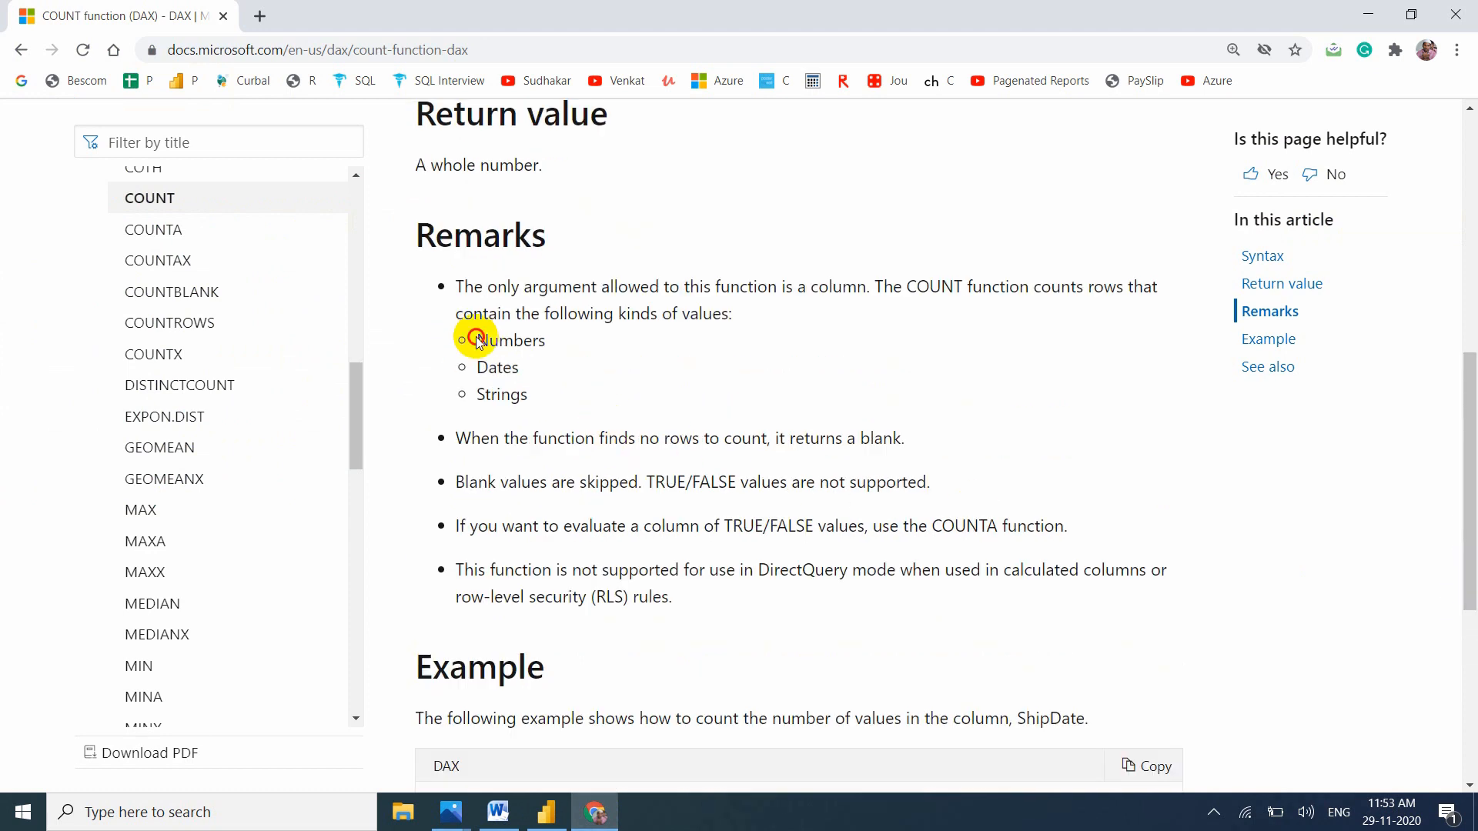
{"action": "left_click_drag", "start_coordinate": [477, 339], "coordinate": [552, 346]}
Back in Power BI Desktop, add a calculated column to the employee table with the formula Count Num = COUNT(employee[sal]).
{"action": "key", "text": "alt+Tab"}
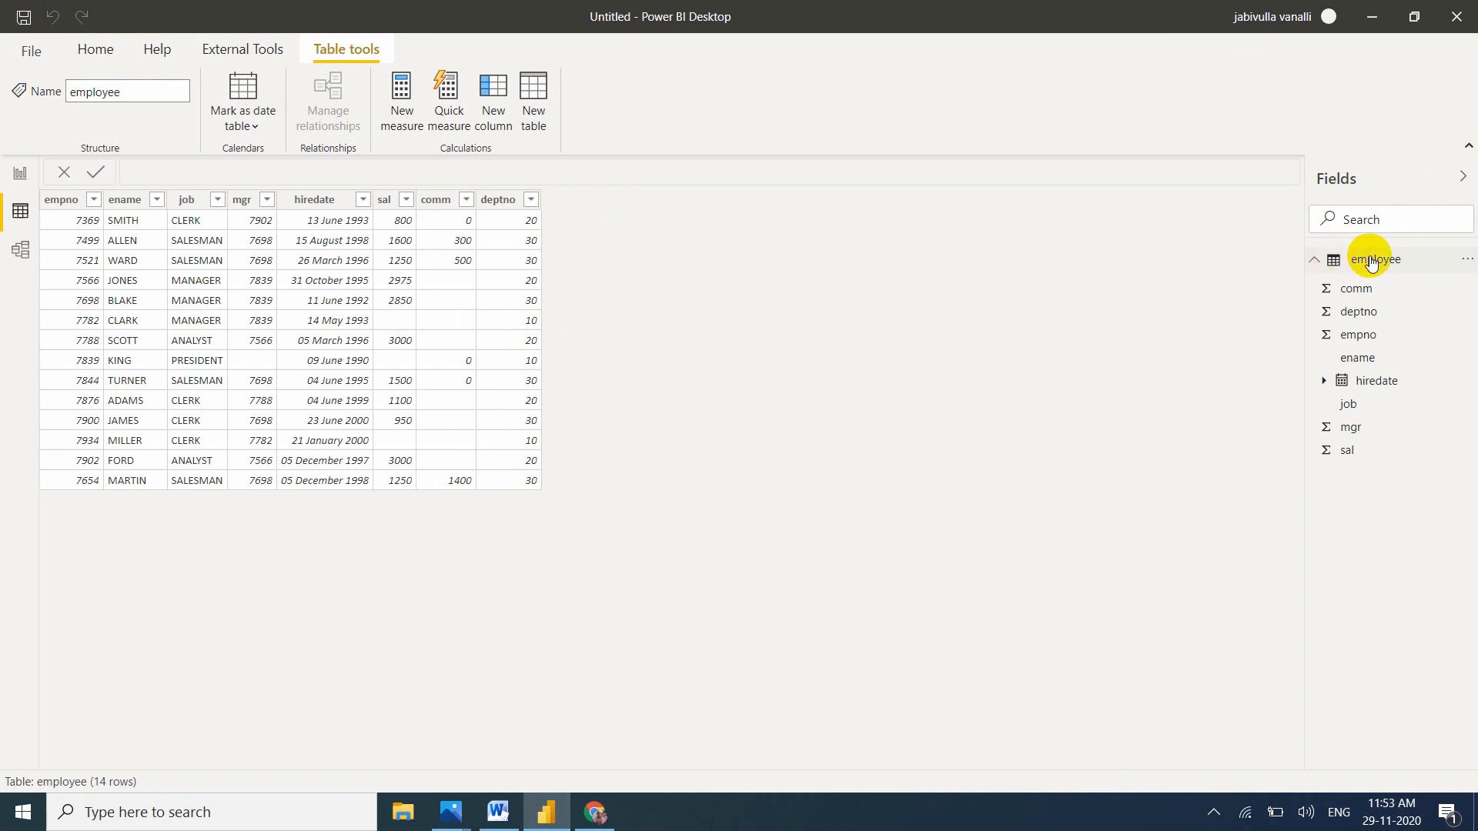
{"action": "right_click", "coordinate": [1371, 263]}
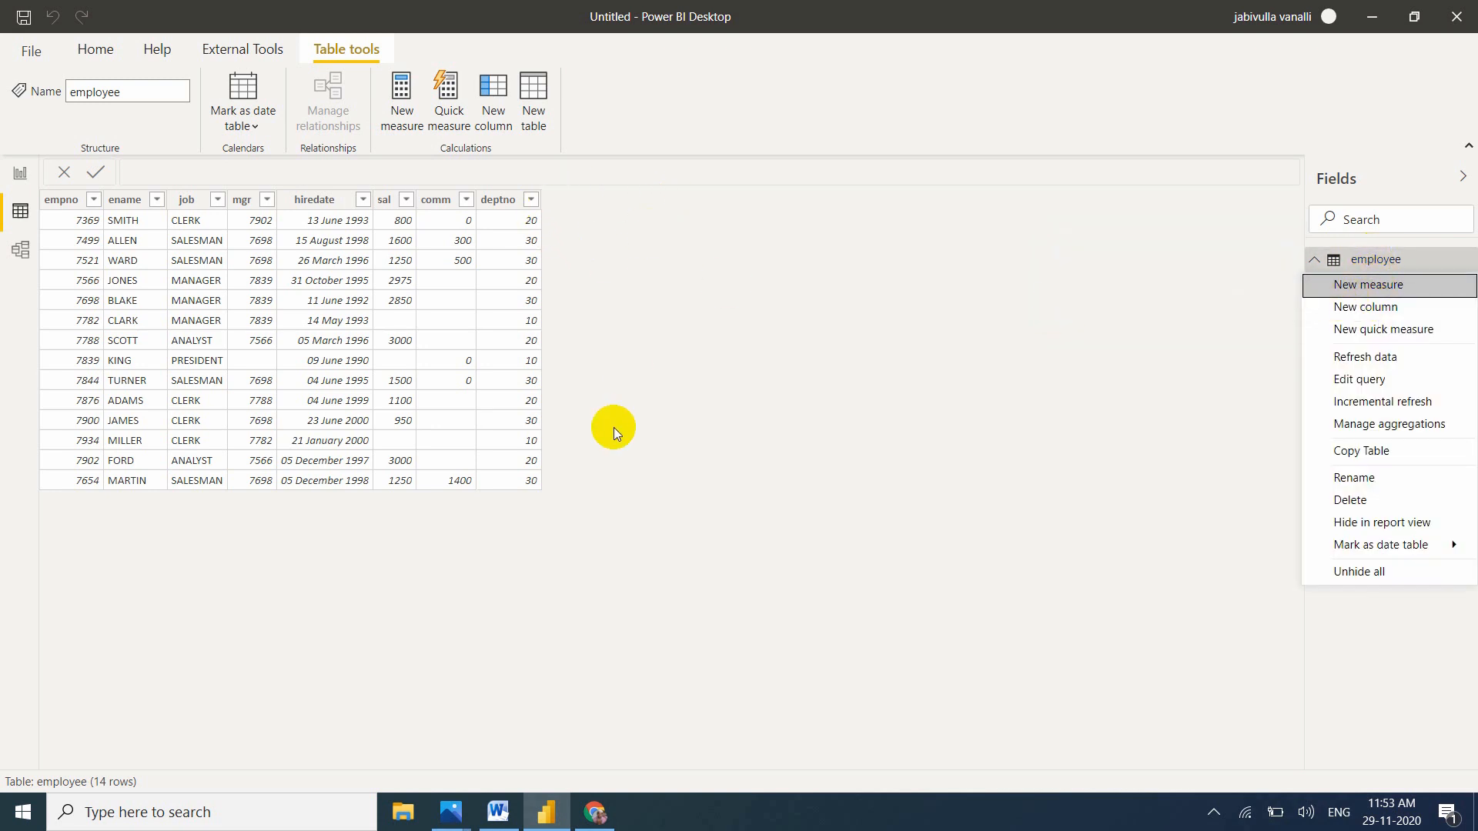
{"action": "left_click", "coordinate": [1367, 308]}
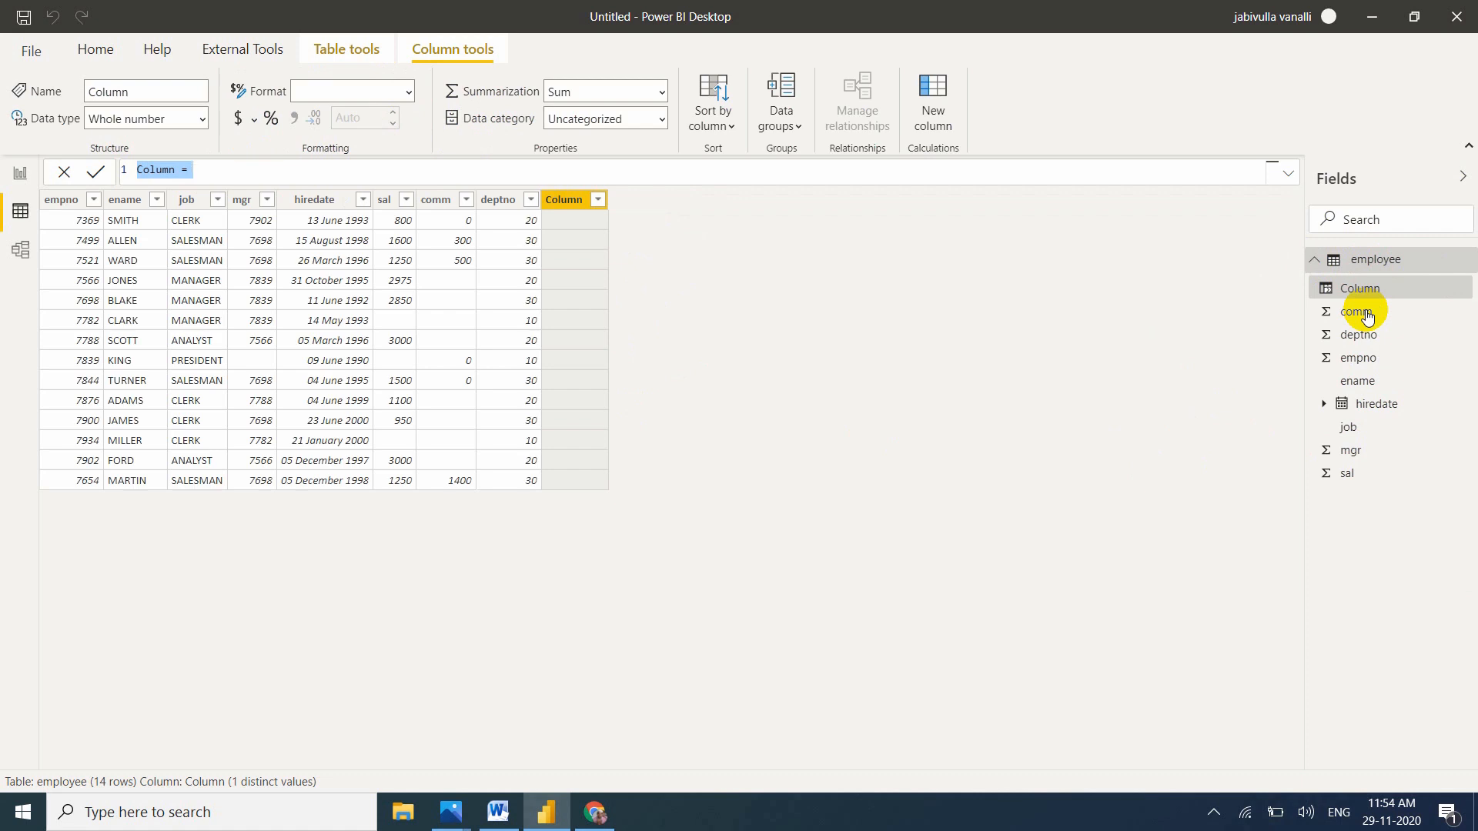
{"action": "type", "text": "Count N"}
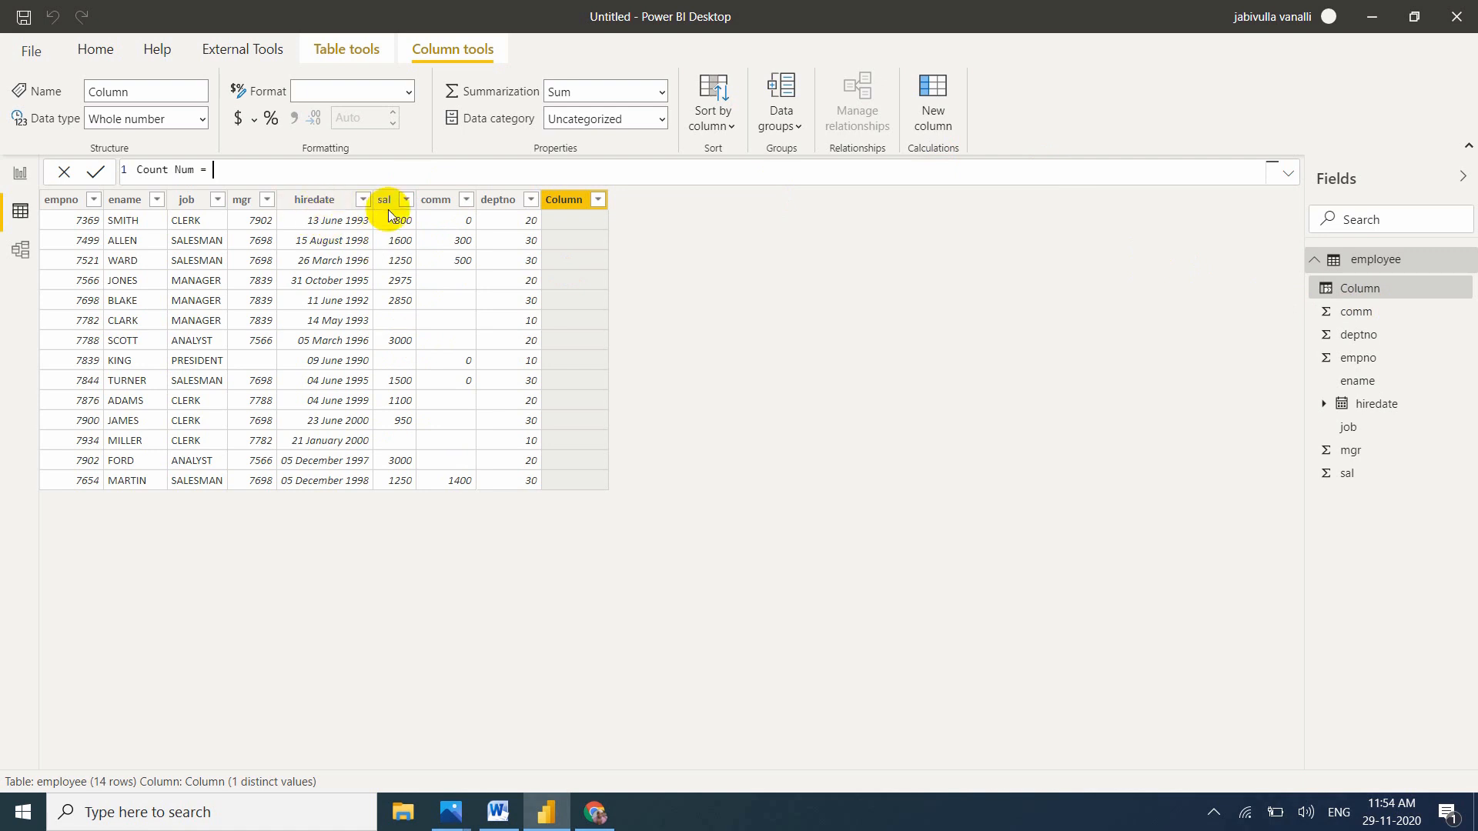
{"action": "type", "text": "count"}
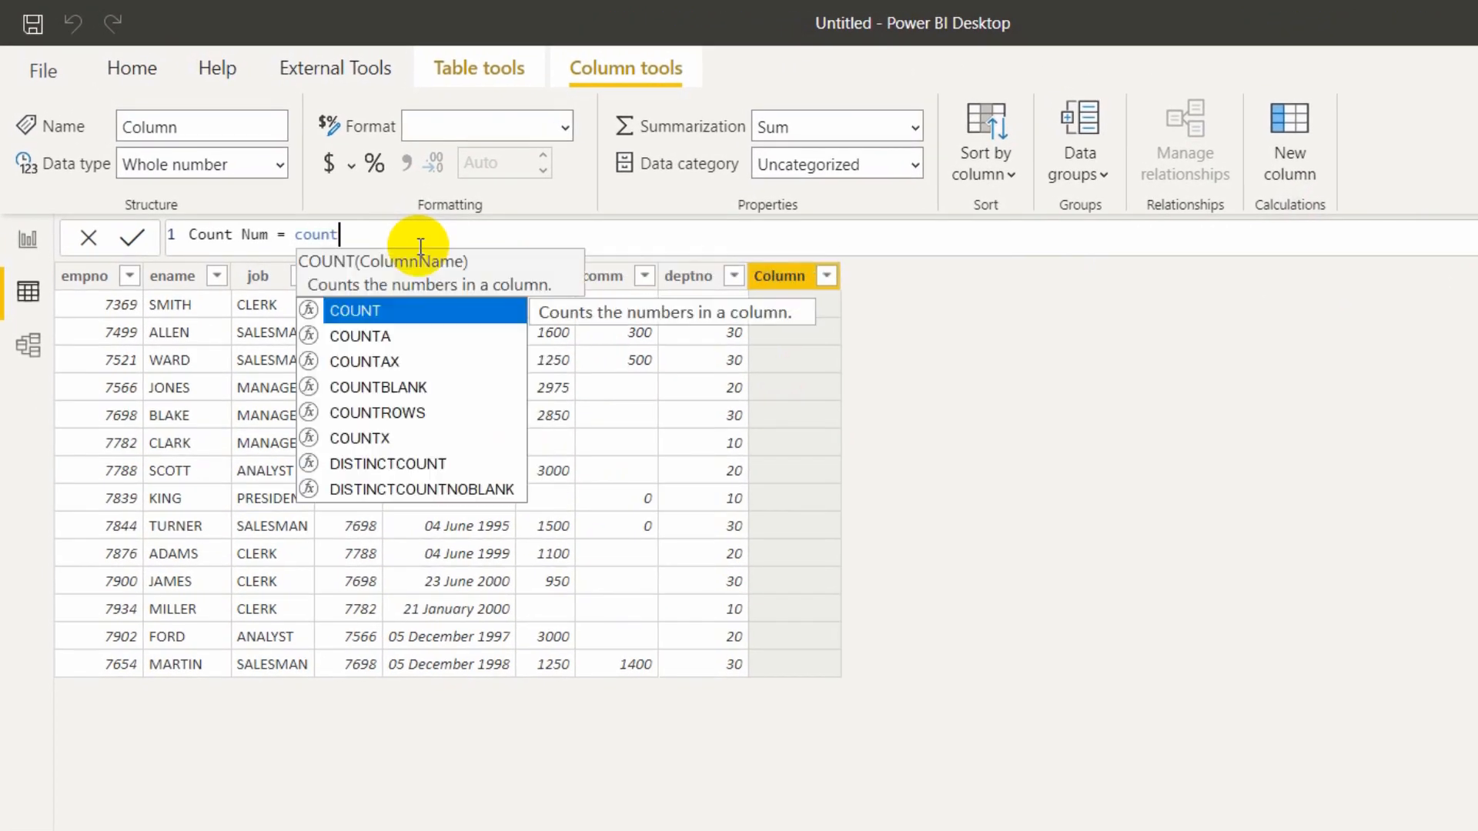
{"action": "key", "text": "Tab"}
{"action": "type", "text": "sa"}
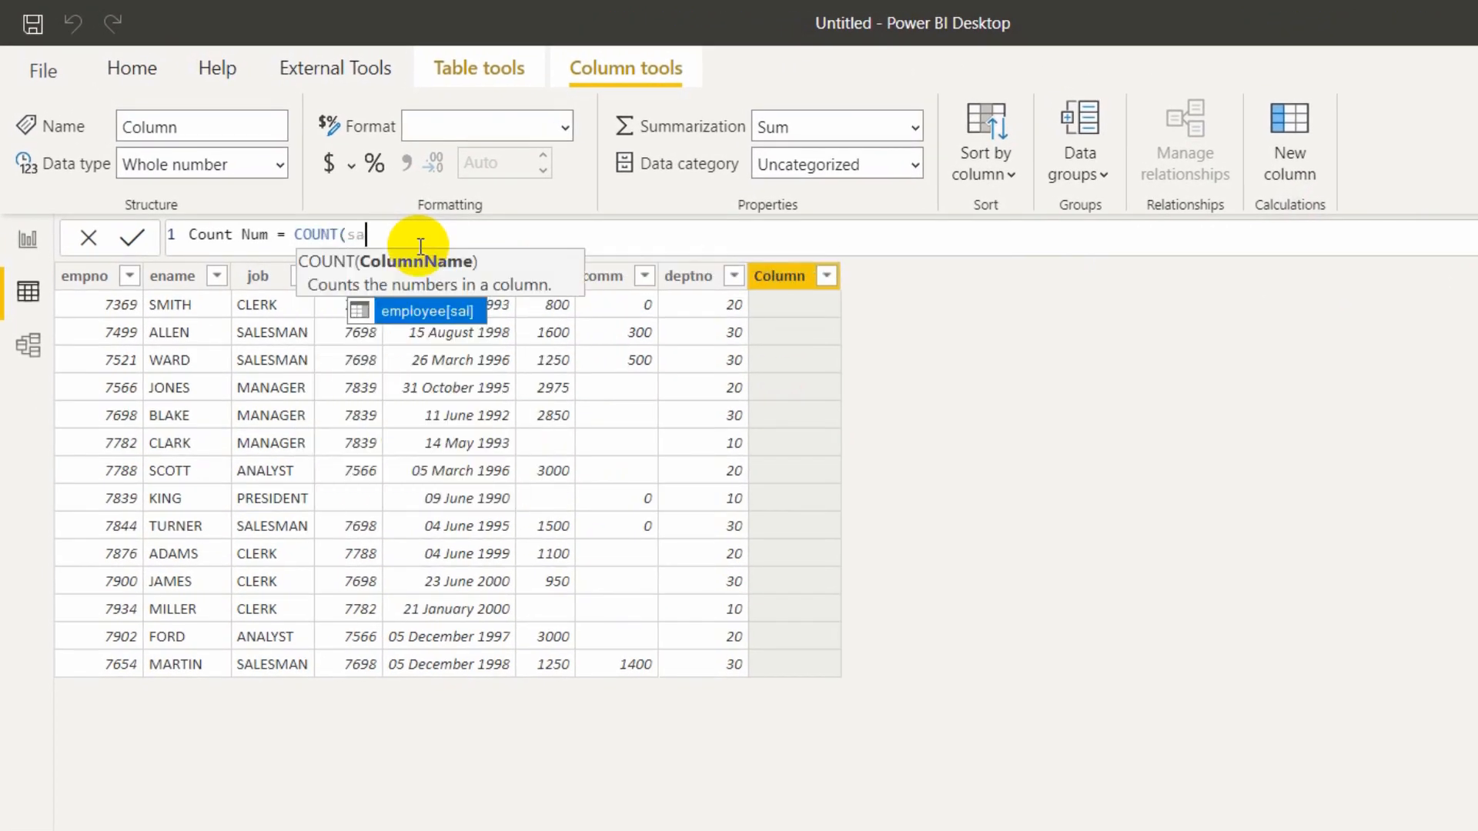
{"action": "type", "text": "l"}
{"action": "key", "text": "Tab"}
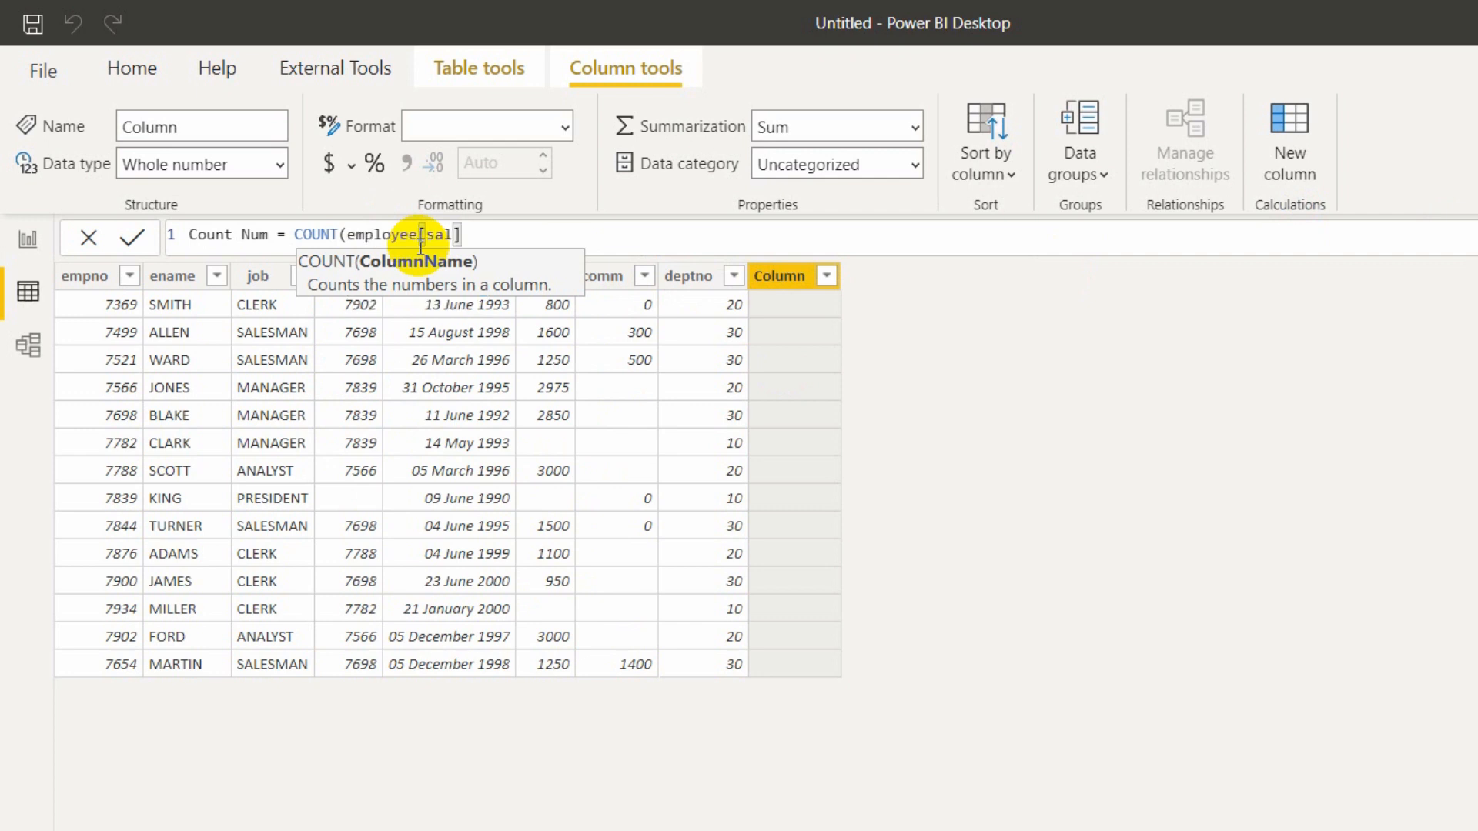
{"action": "type", "text": ")"}
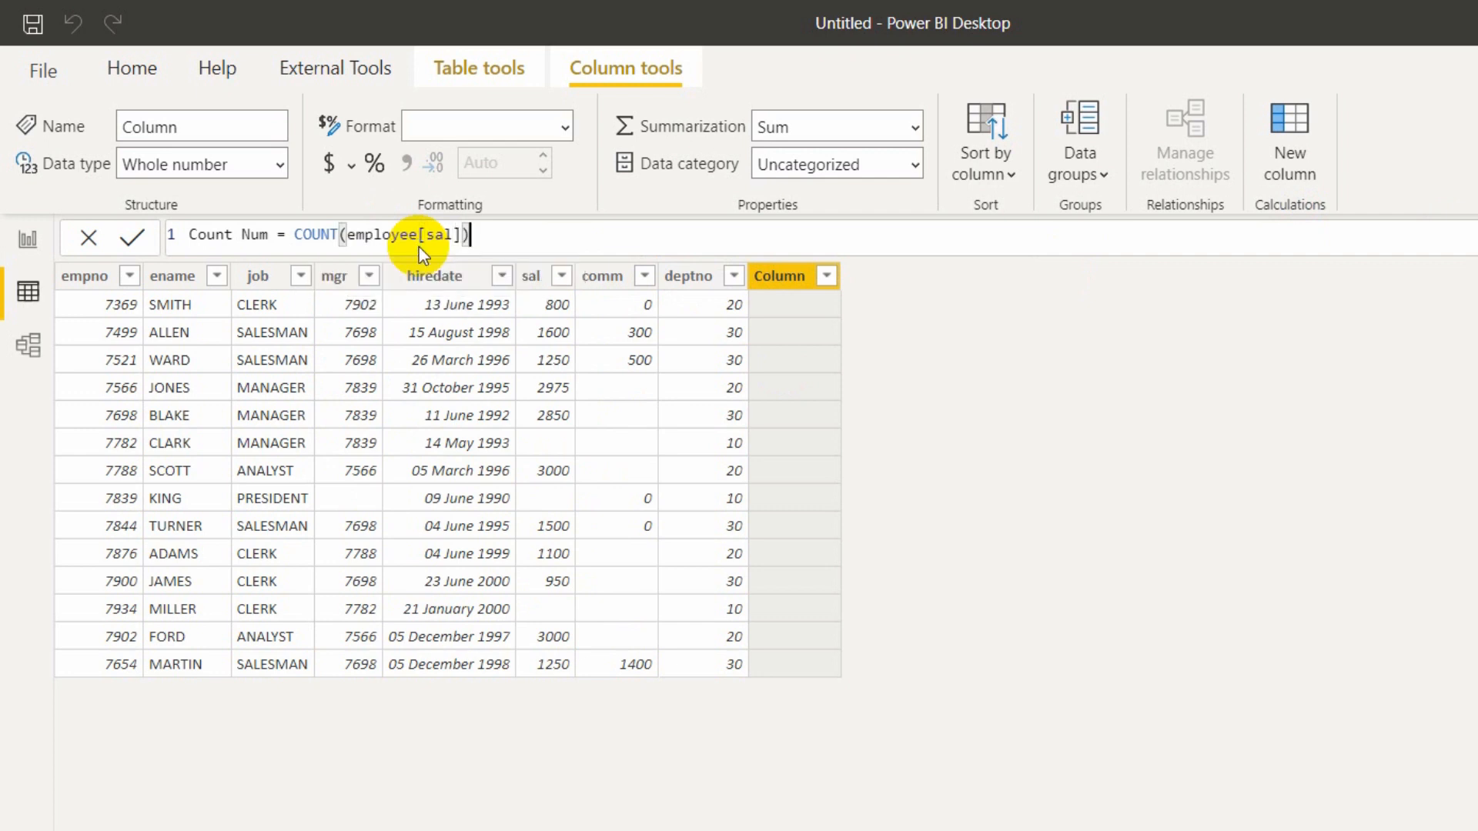
{"action": "key", "text": "Return"}
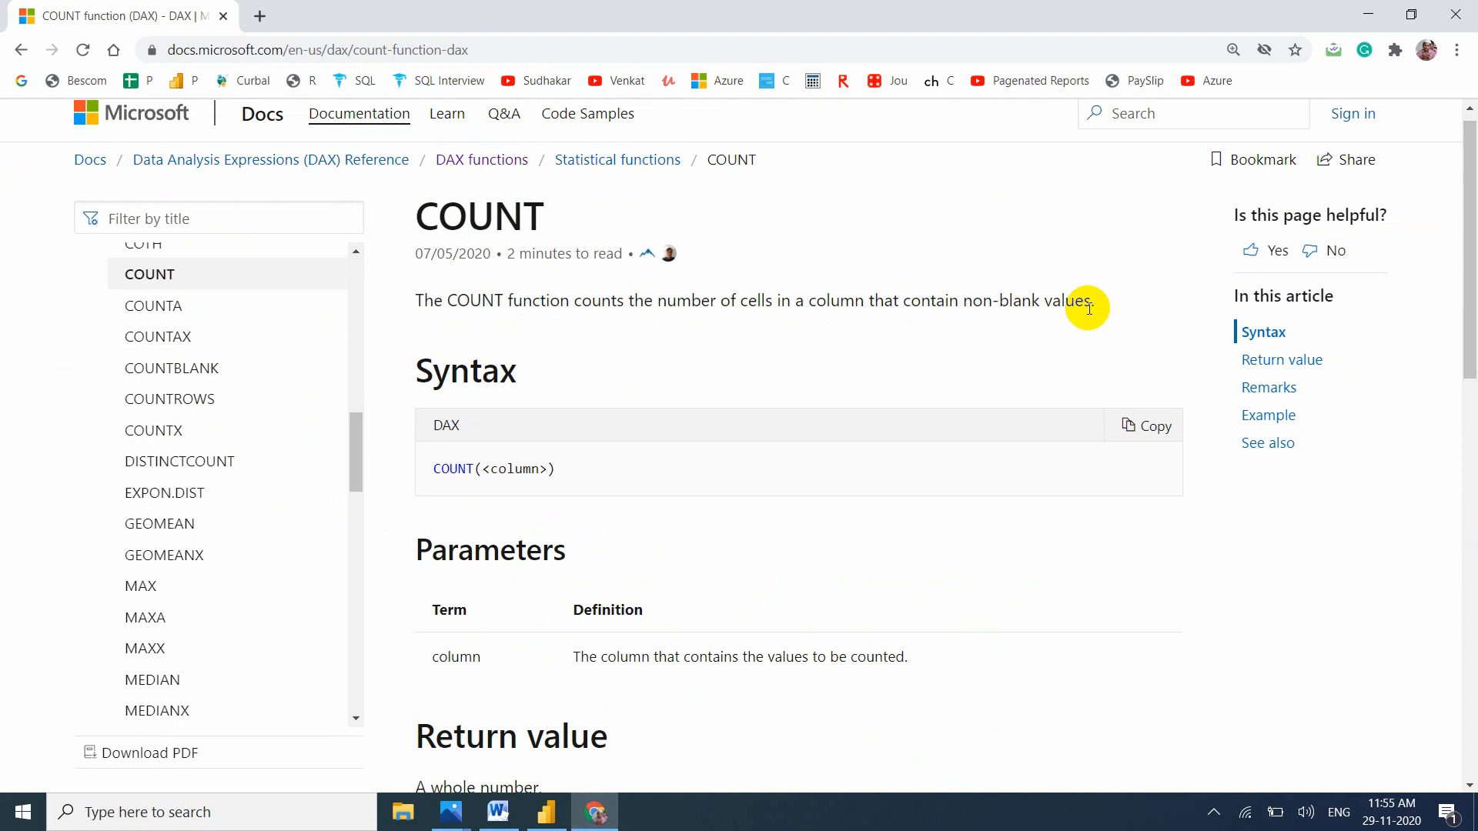
Check the Count Num column in Power BI Desktop and return to the COUNT documentation in Chrome to highlight Dates in the Remarks.
{"action": "left_click", "coordinate": [545, 812]}
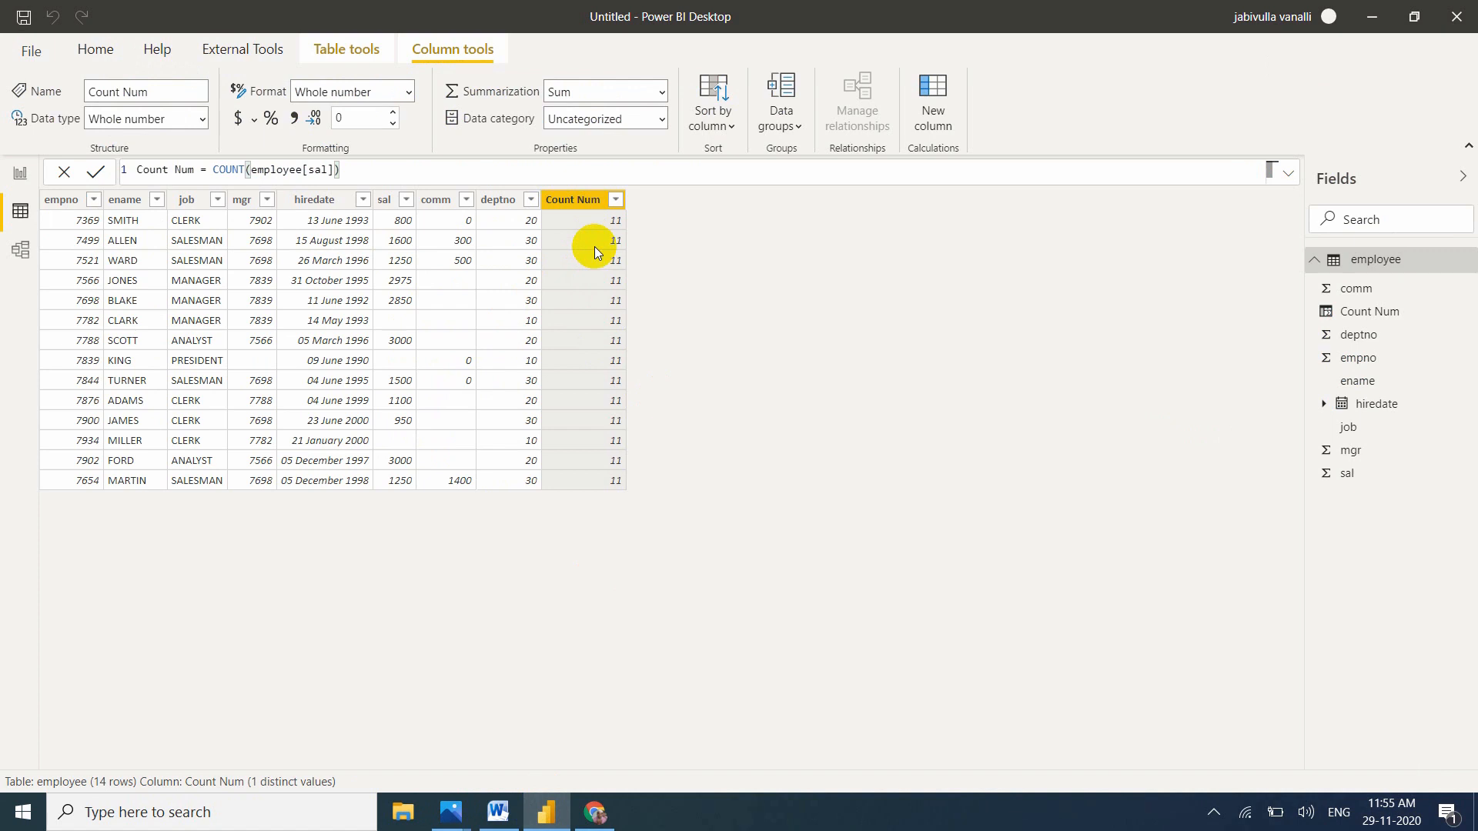
{"action": "key", "text": "alt+Tab"}
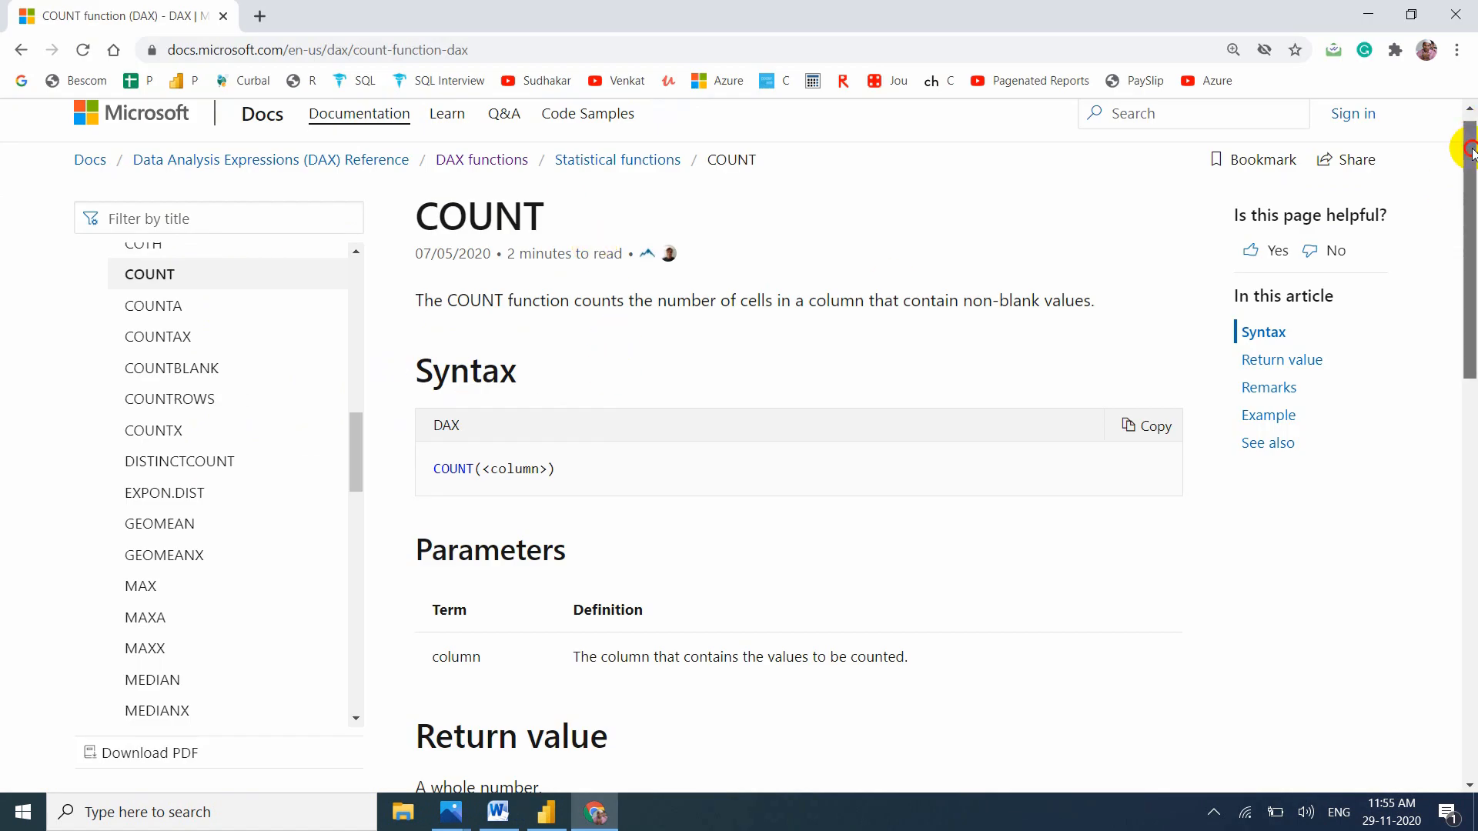
{"action": "left_click_drag", "start_coordinate": [1462, 132], "coordinate": [1461, 339]}
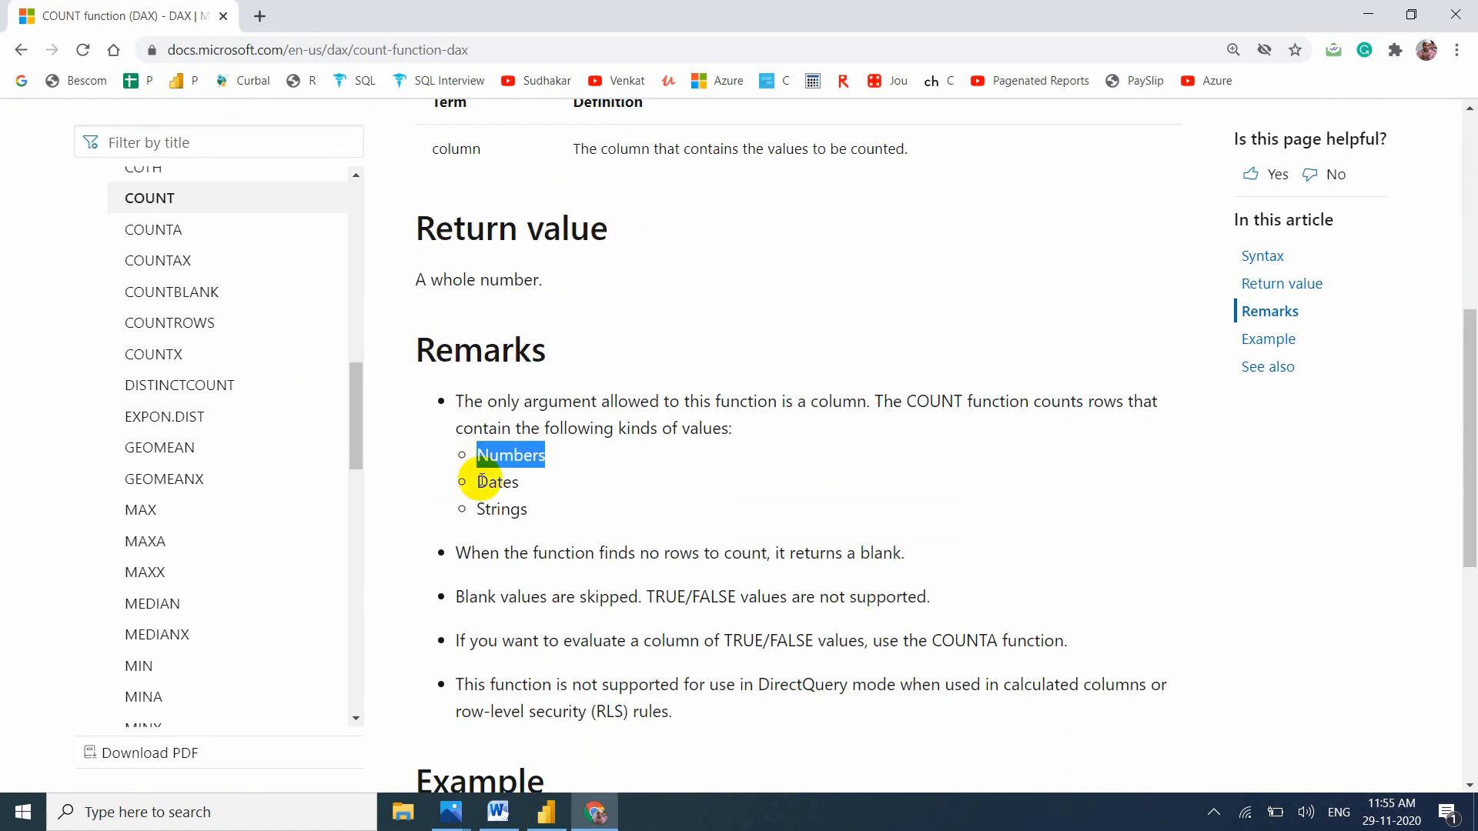
{"action": "left_click_drag", "start_coordinate": [481, 481], "coordinate": [522, 490]}
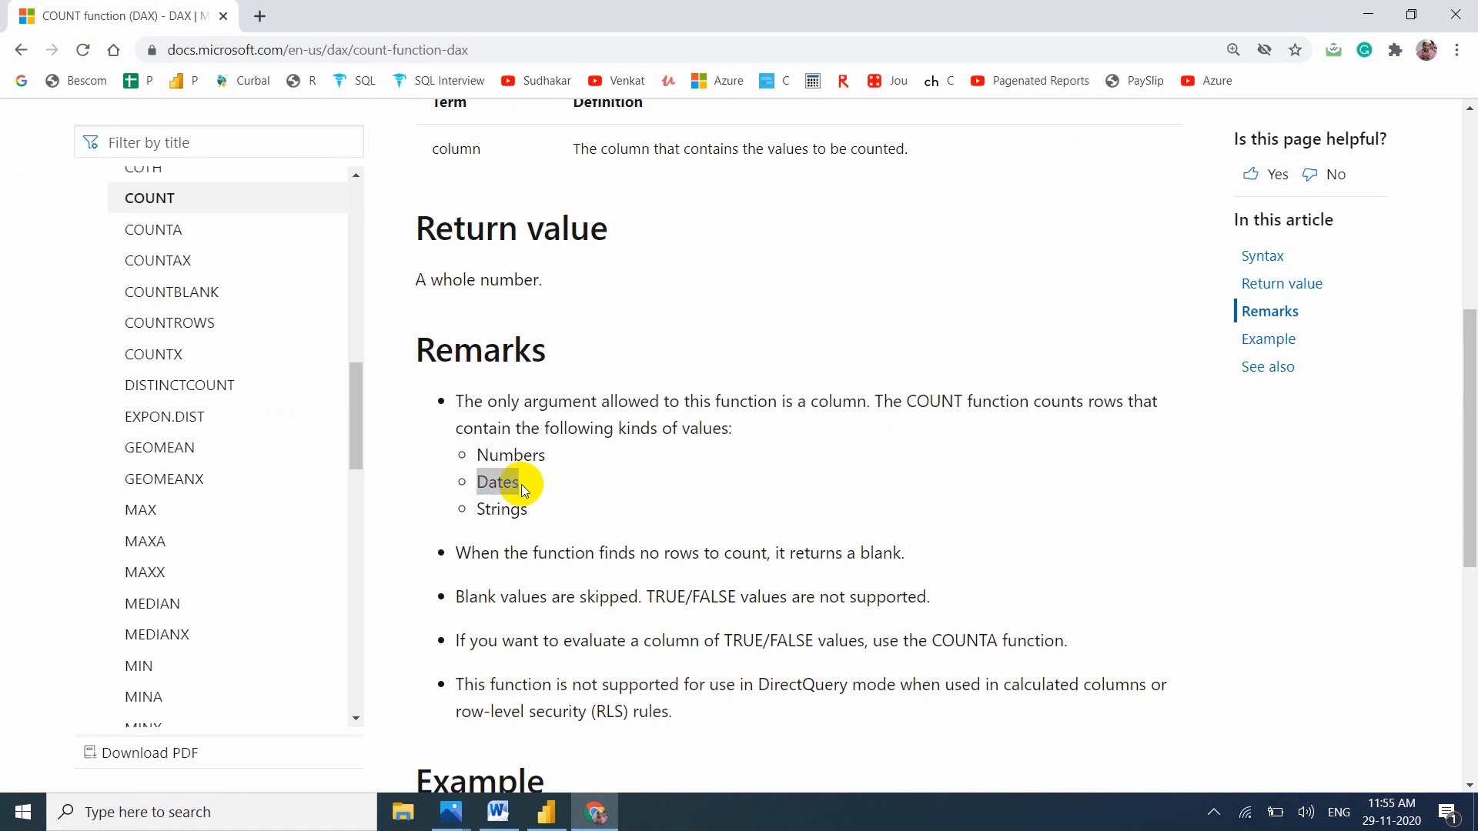
Back in Power BI Desktop, add a calculated column to the employee table with the formula Count Dates = COUNT(employee[hiredate]).
{"action": "key", "text": "alt+Tab"}
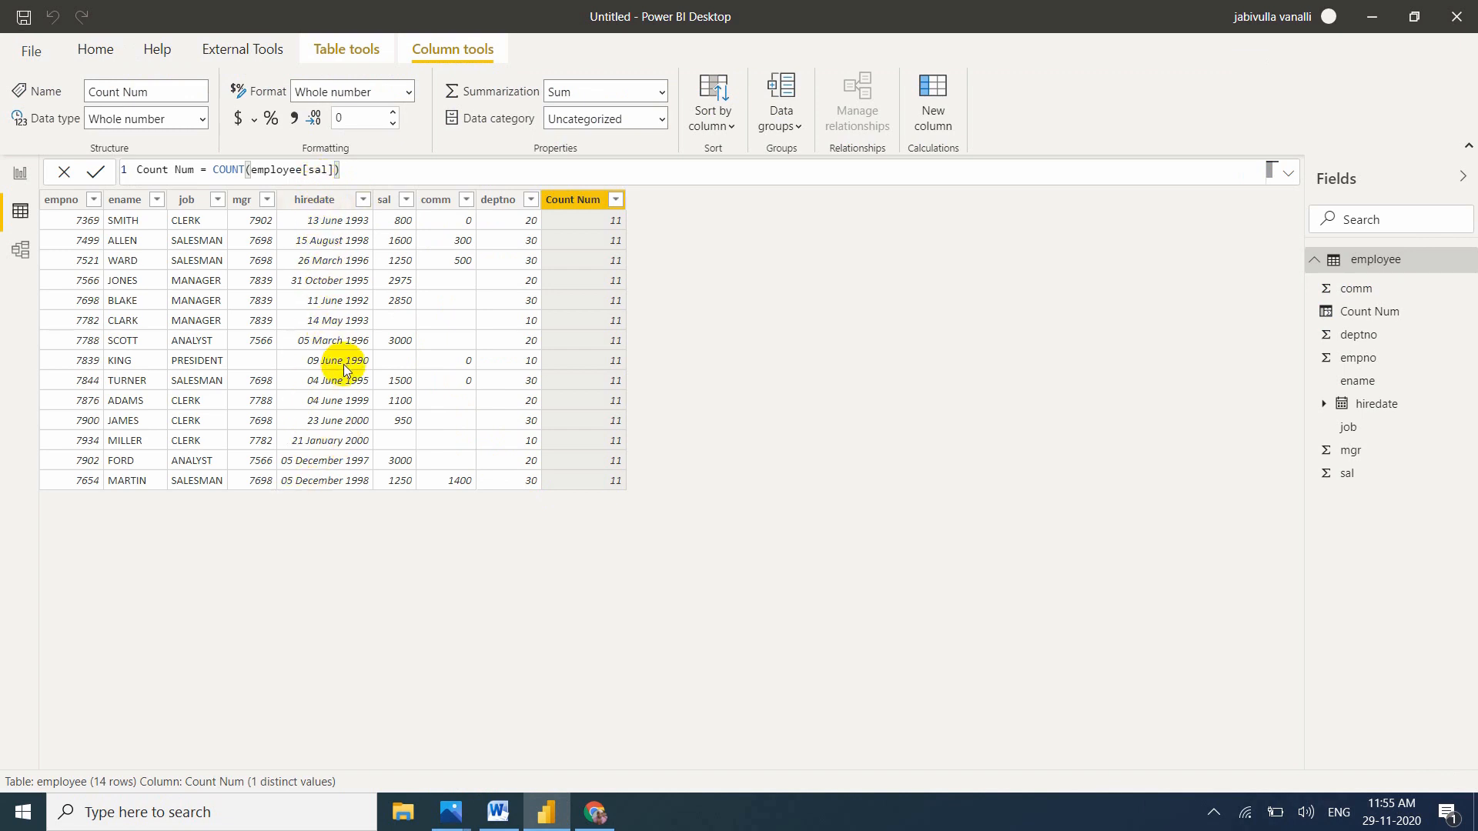
{"action": "right_click", "coordinate": [1389, 264]}
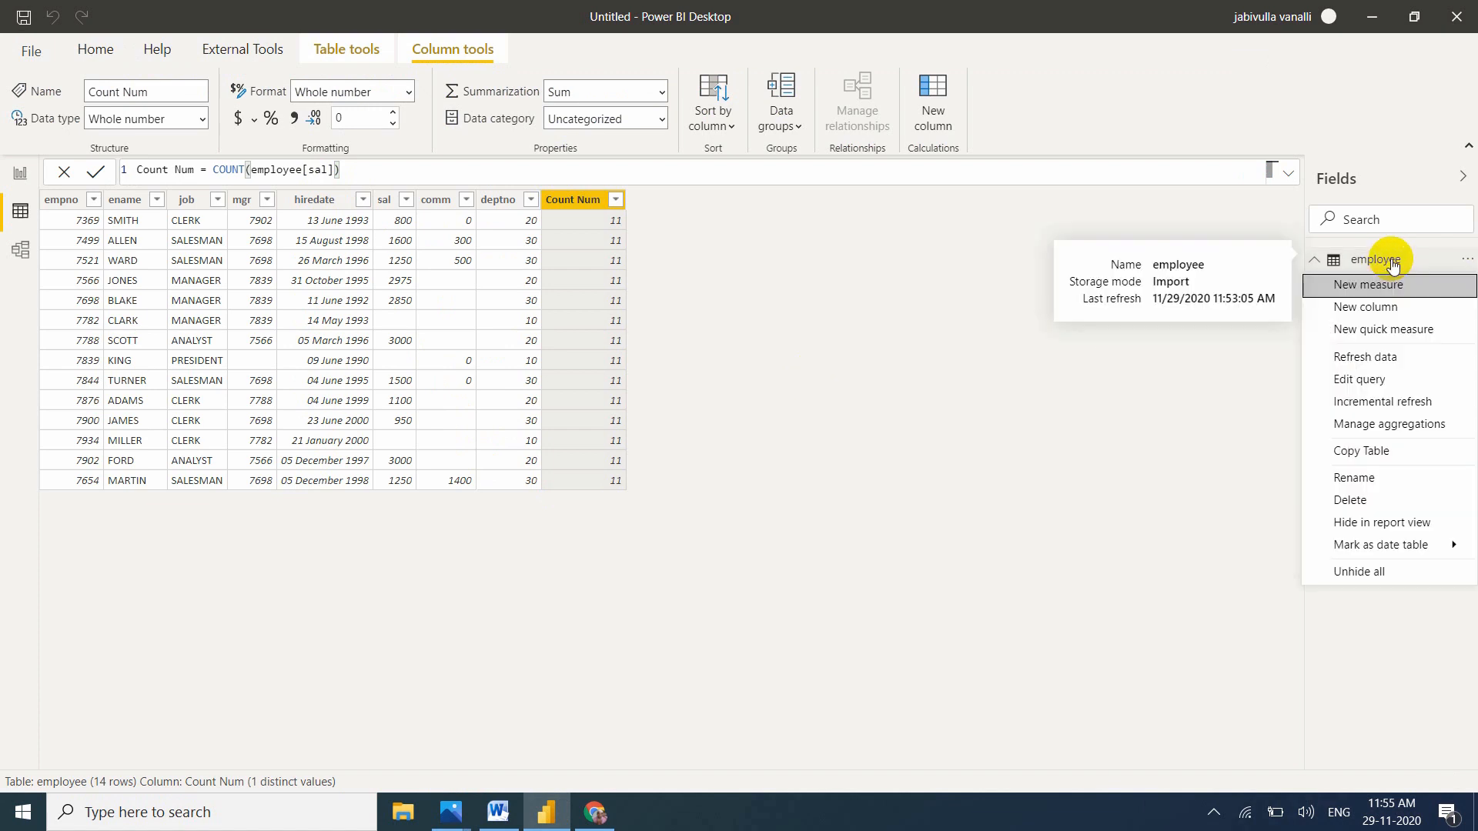
{"action": "left_click", "coordinate": [1375, 308]}
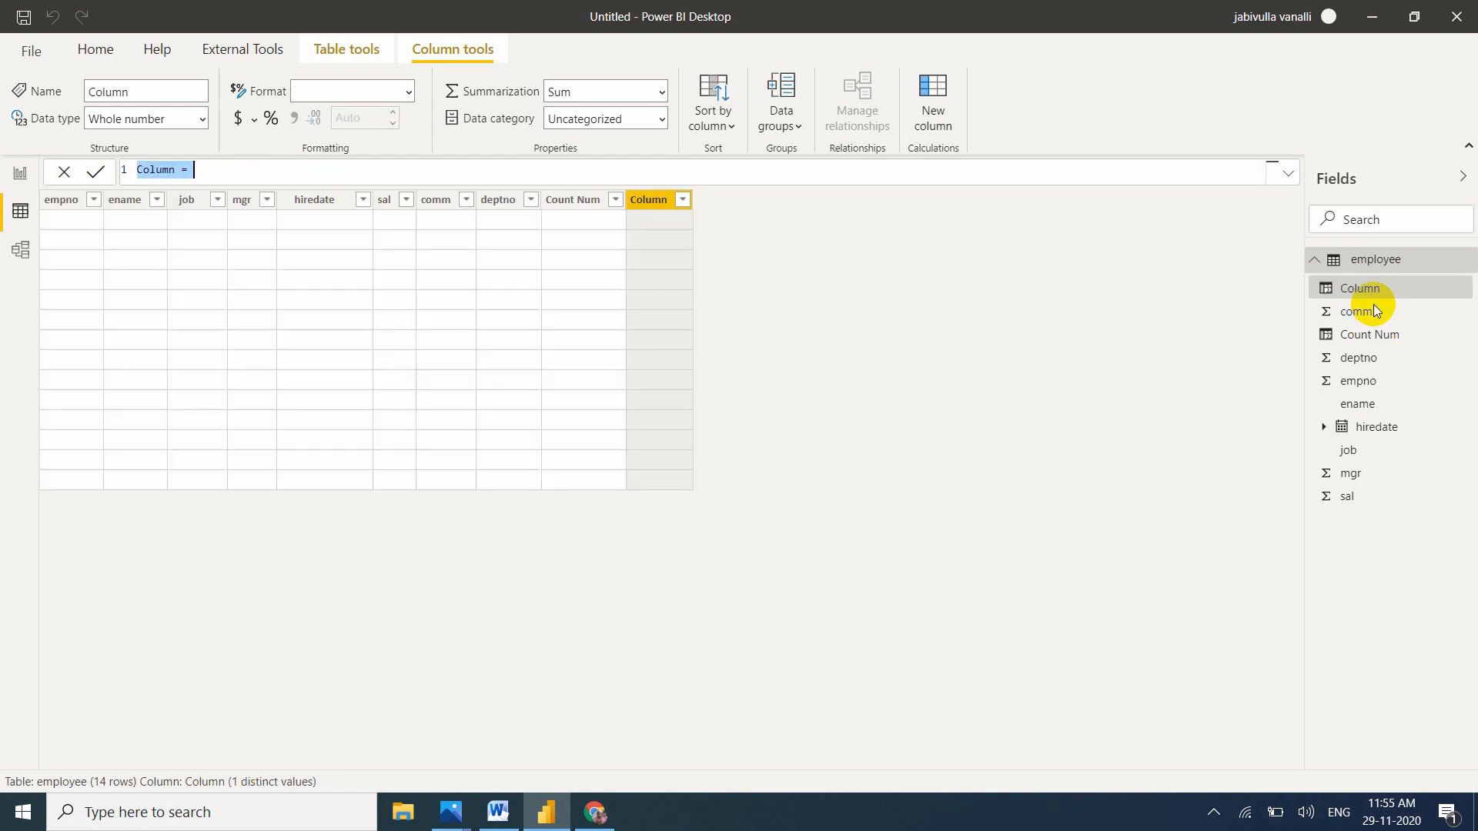
{"action": "type", "text": "Coun"}
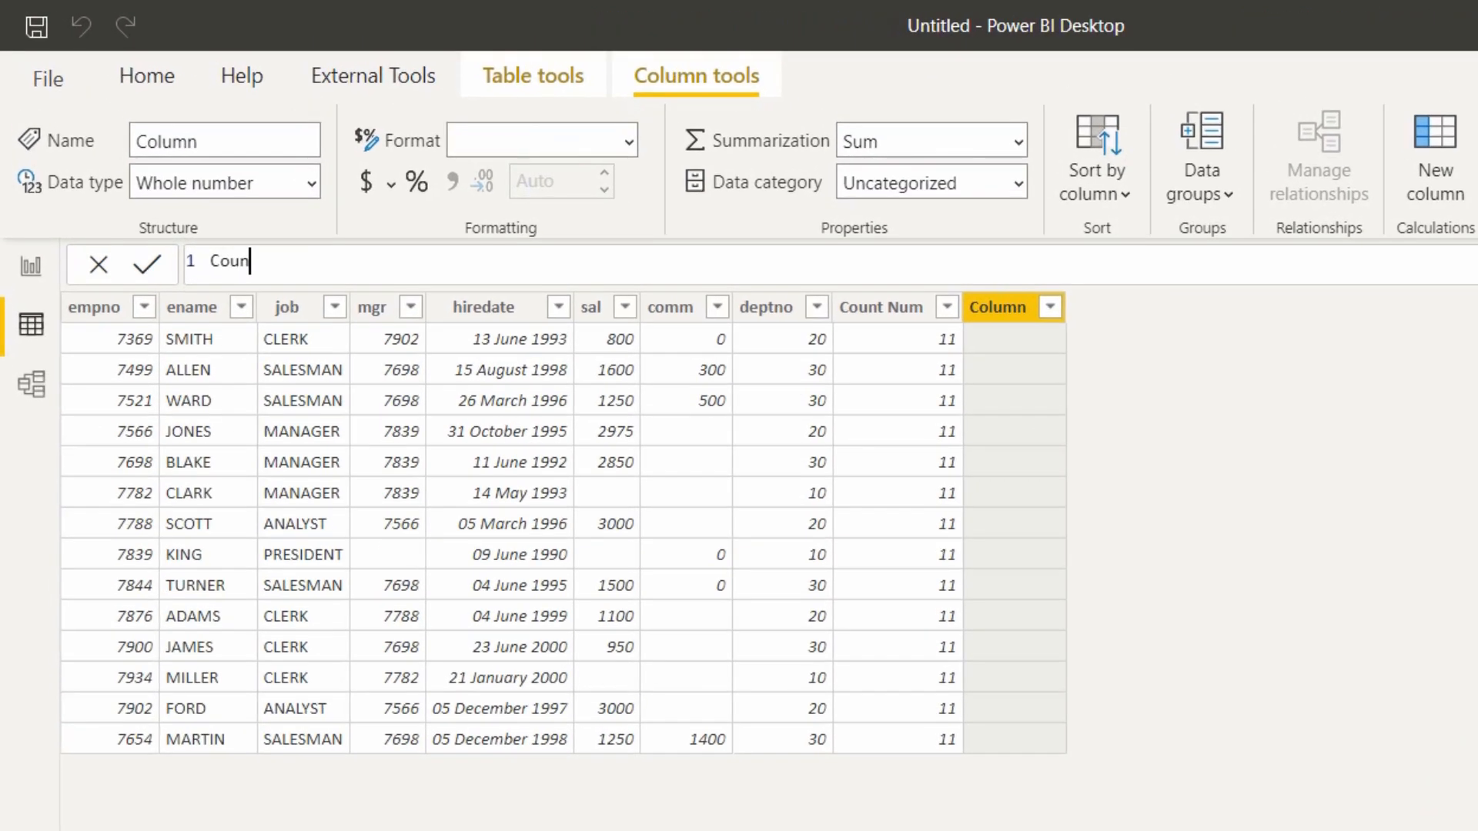
{"action": "type", "text": "t Dates = count("}
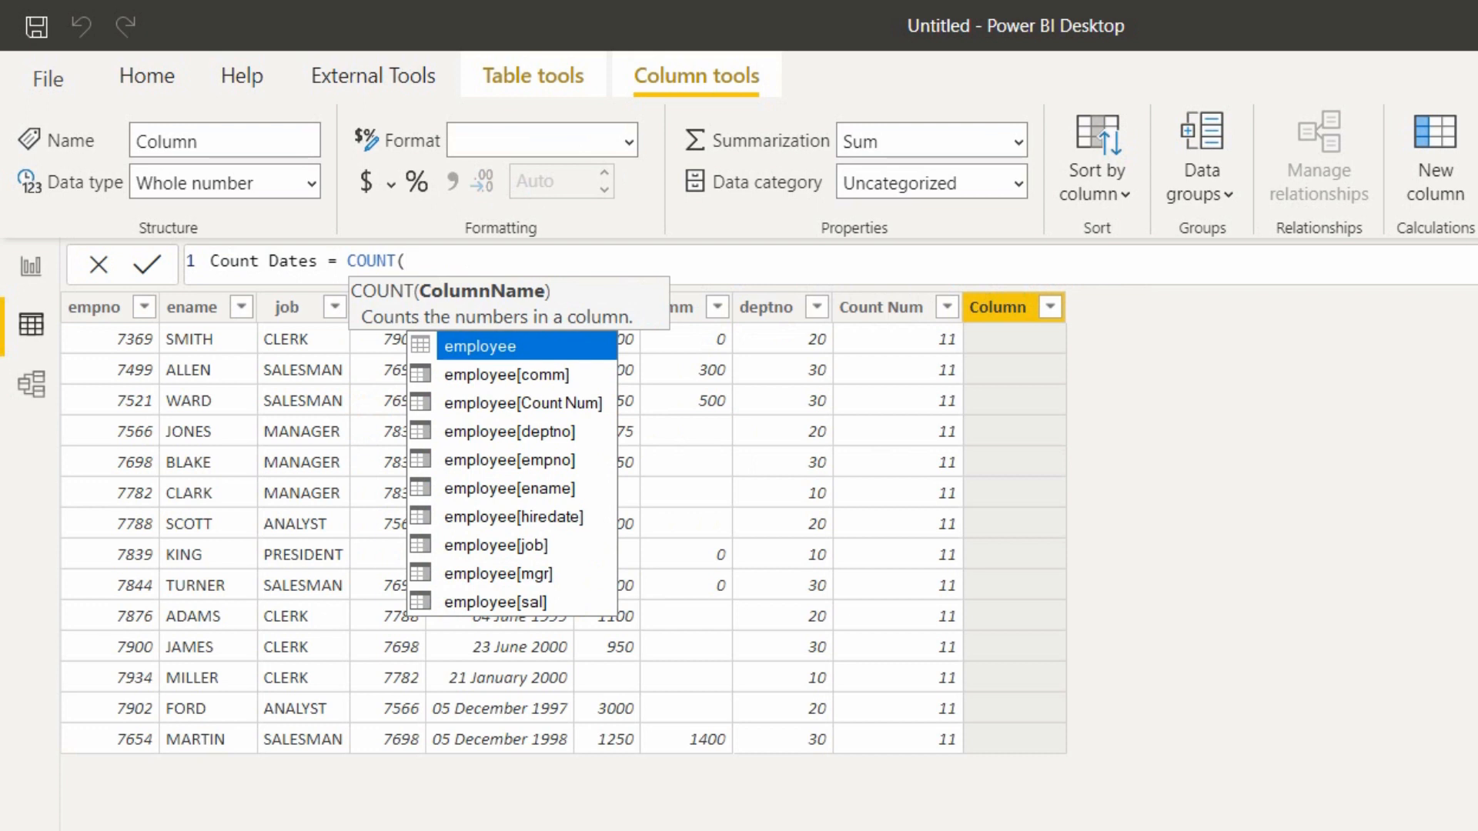
{"action": "type", "text": "hire"}
{"action": "key", "text": "Tab"}
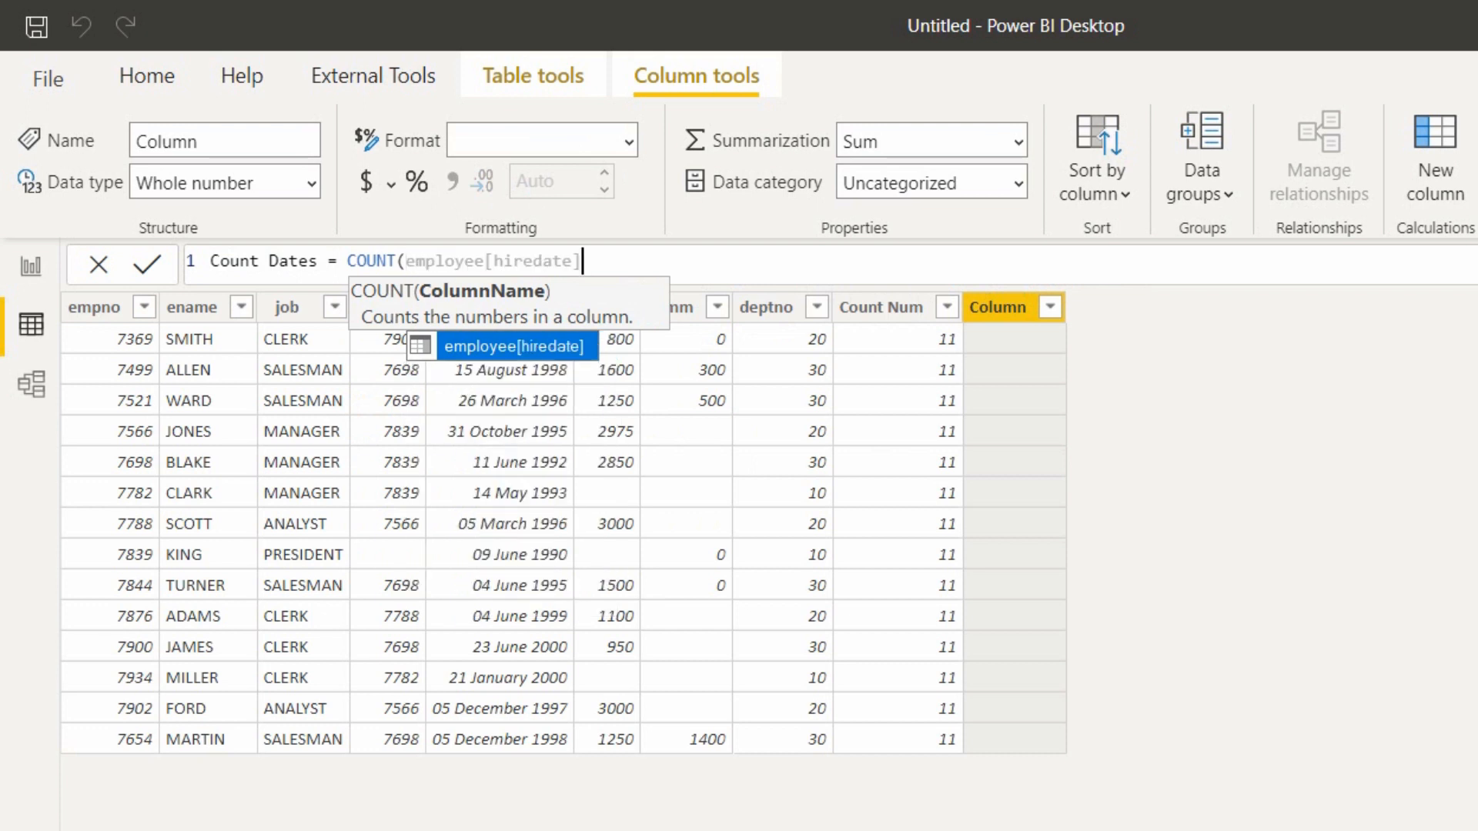
{"action": "type", "text": ")"}
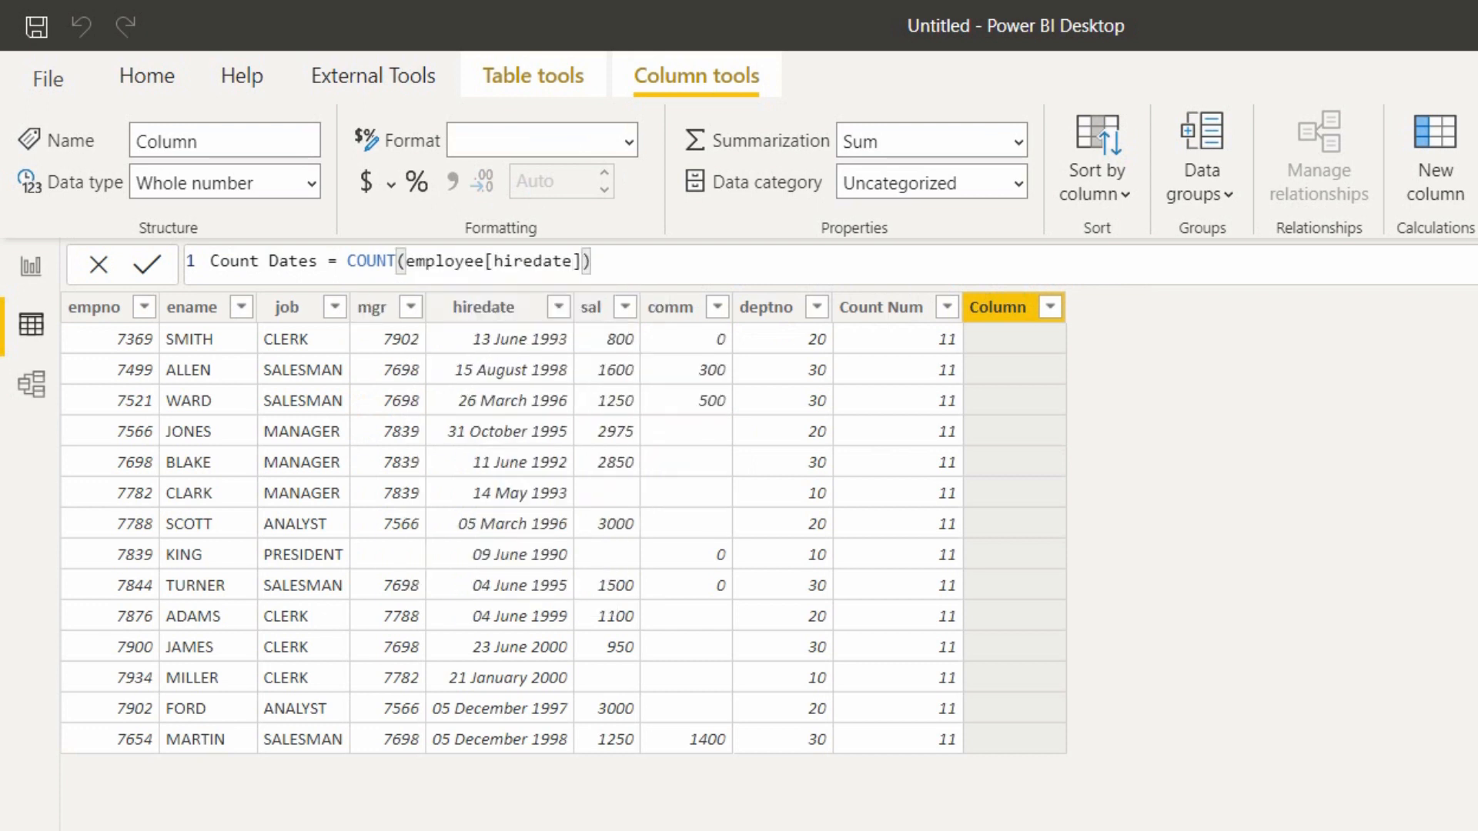
{"action": "key", "text": "Return"}
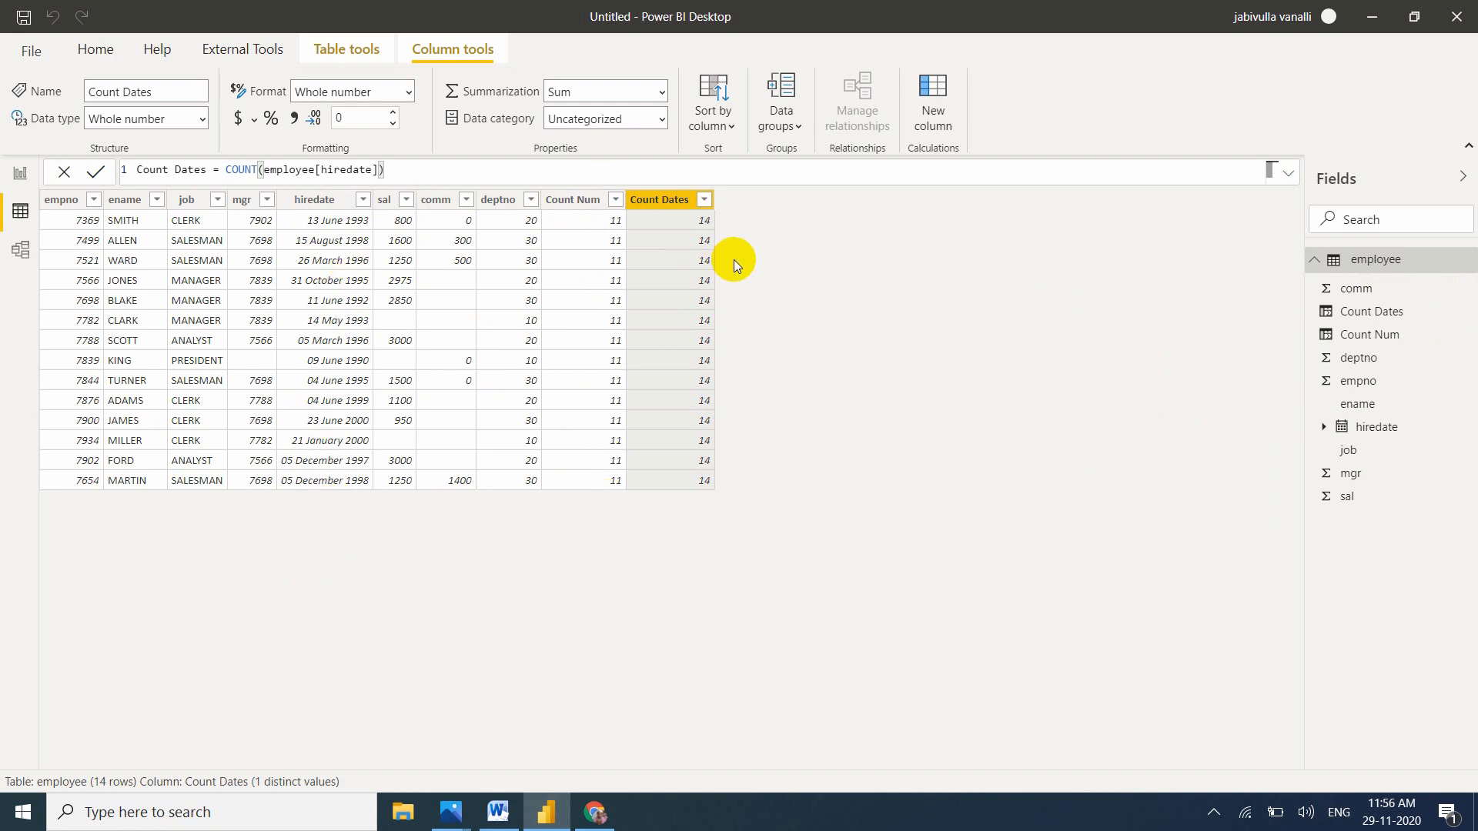
Switch to the COUNT documentation in Chrome and highlight Strings among the supported value kinds in the Remarks.
{"action": "left_click", "coordinate": [595, 812]}
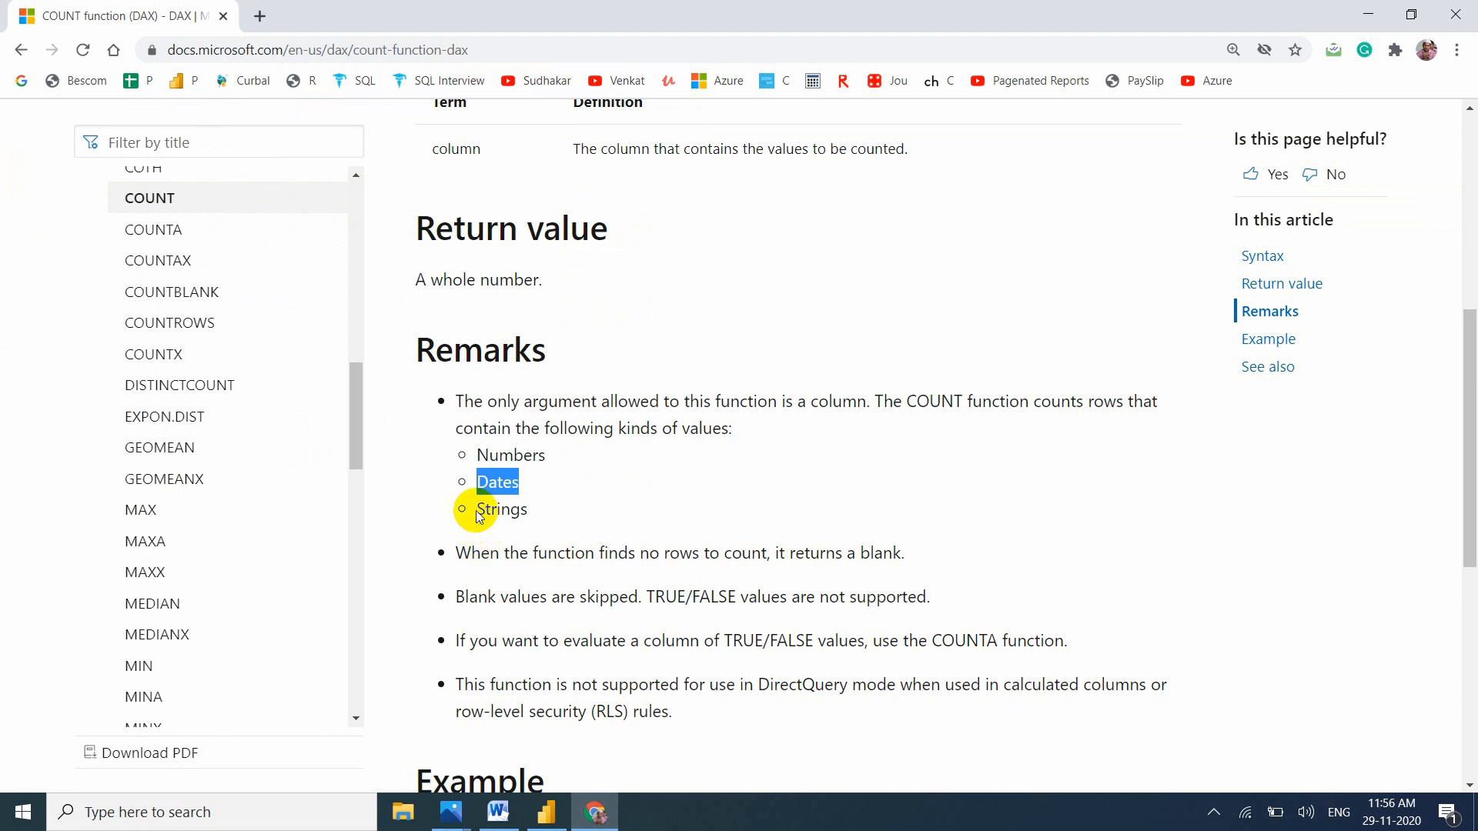
{"action": "left_click_drag", "start_coordinate": [476, 509], "coordinate": [532, 513]}
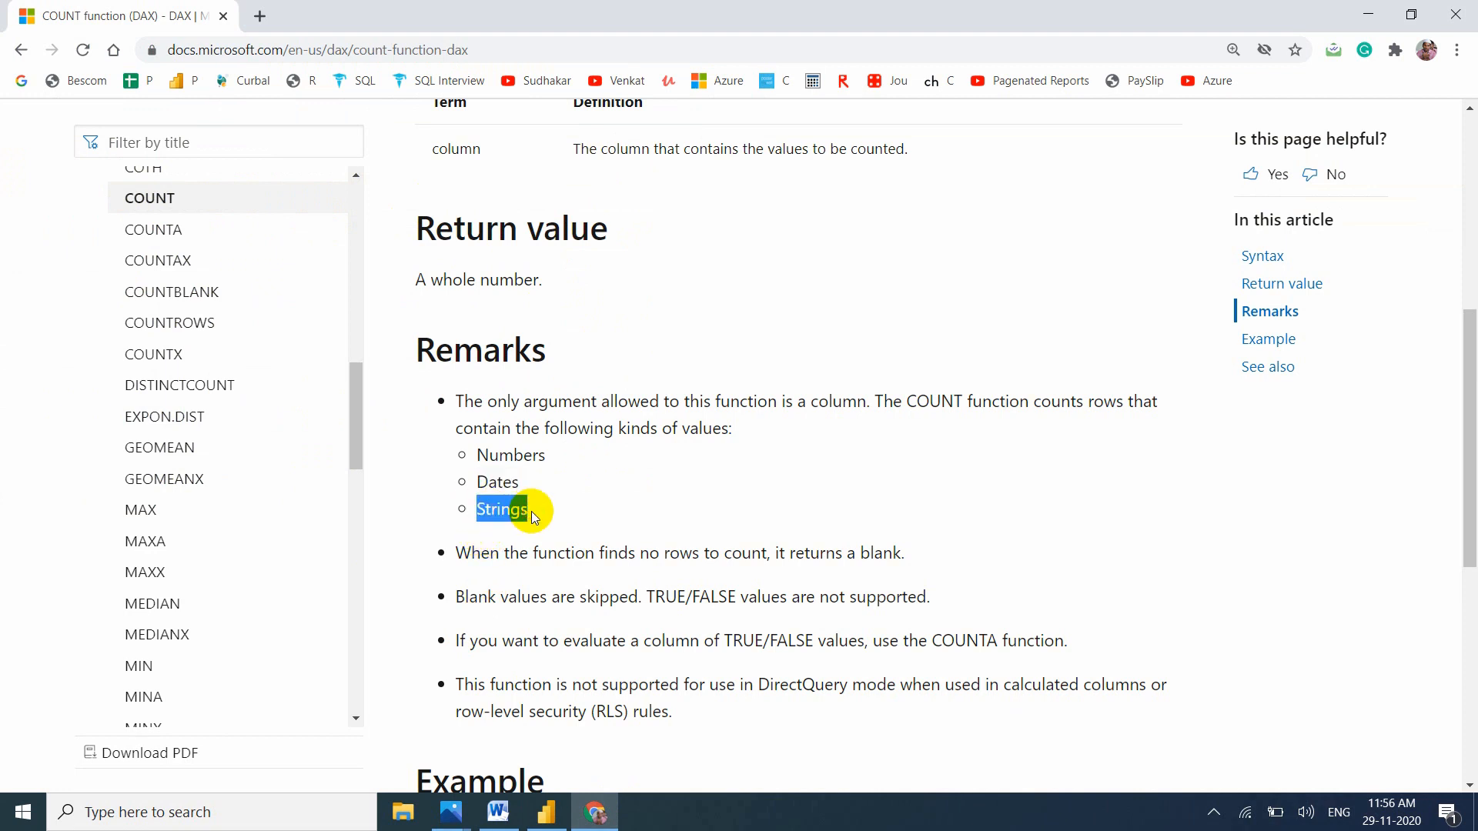
{"action": "key", "text": "alt+Tab"}
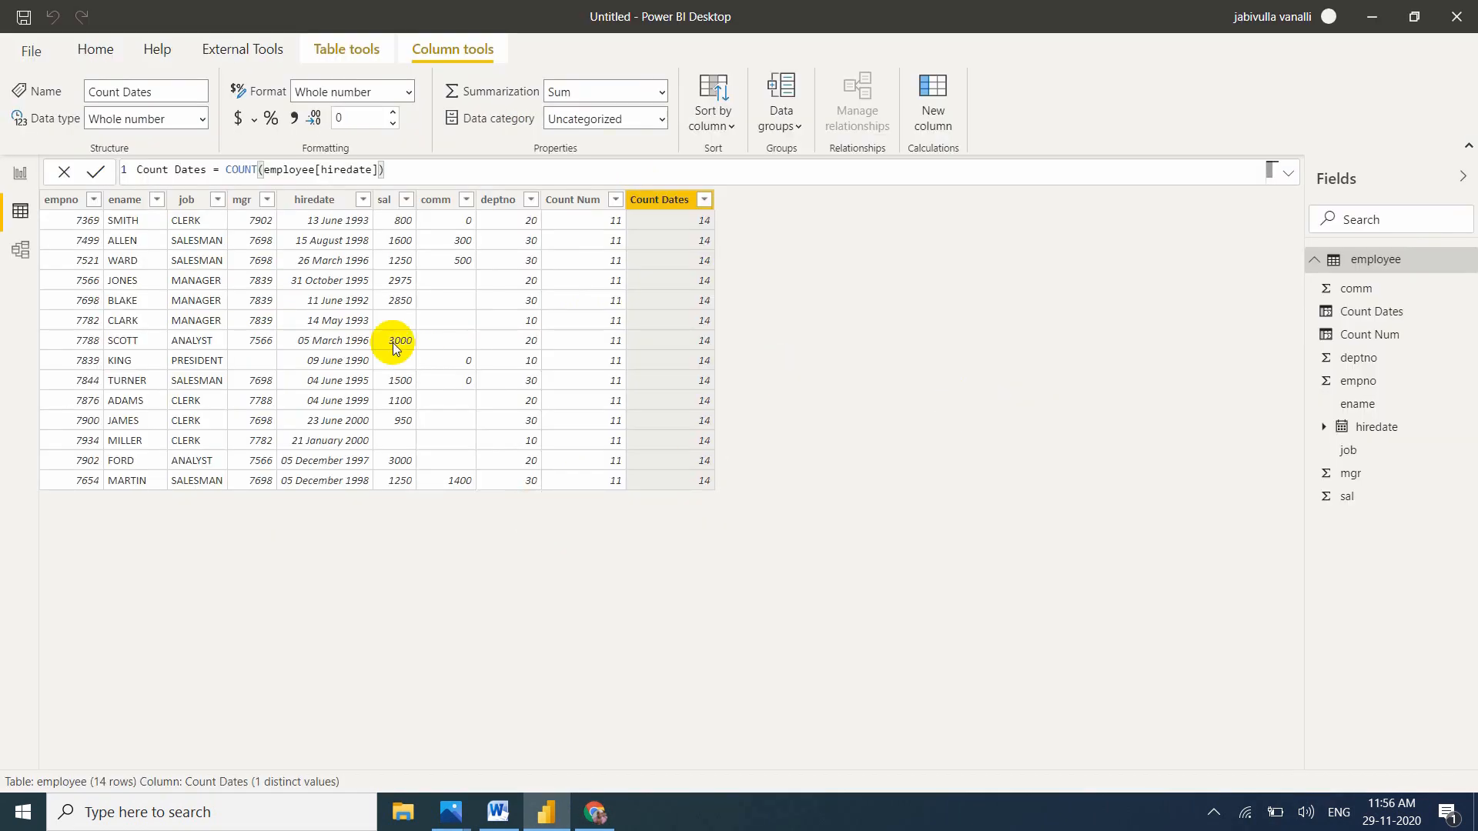
{"action": "left_click", "coordinate": [16, 173]}
{"action": "key", "text": "alt+Tab"}
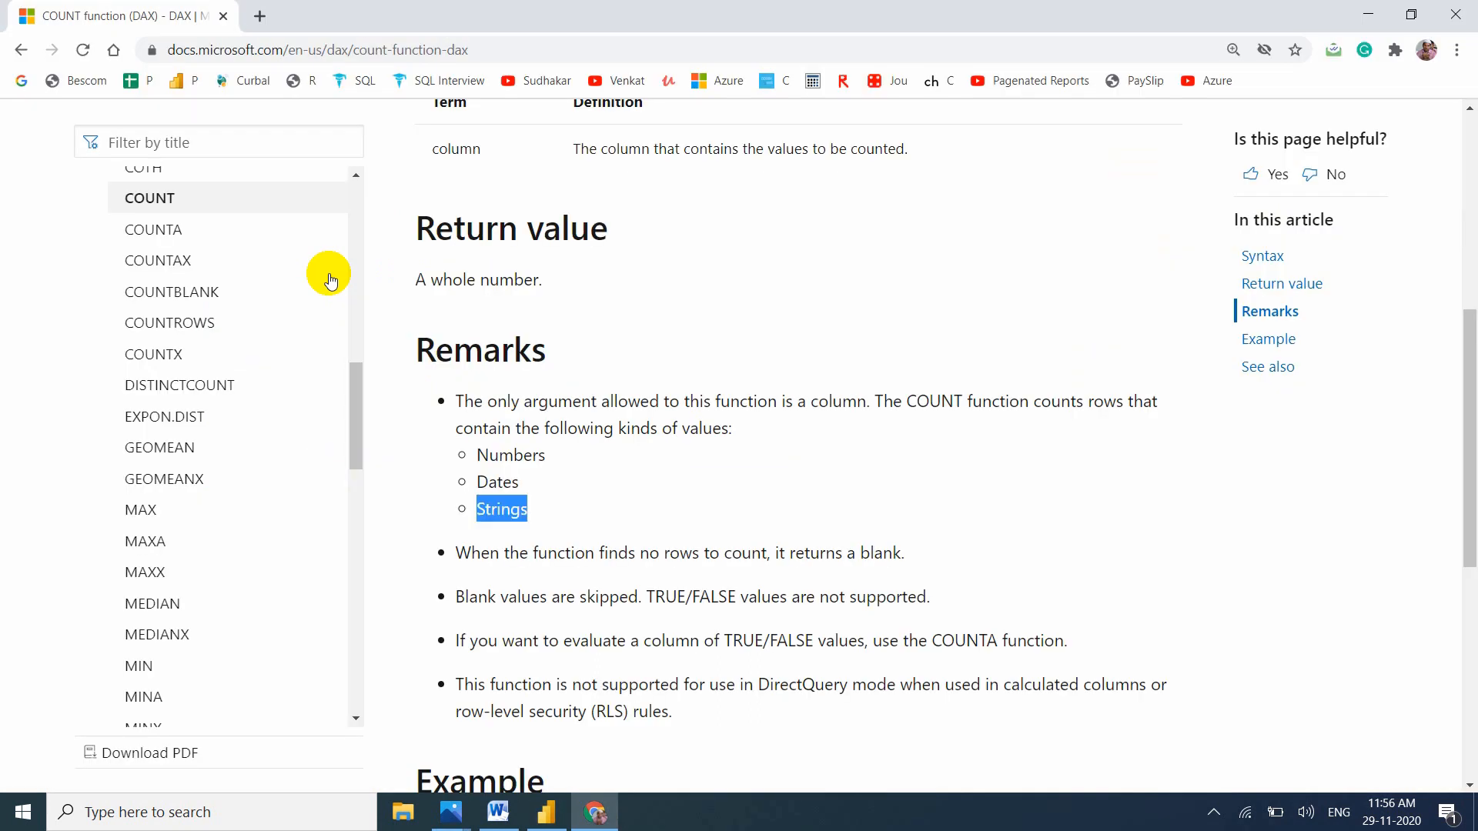
Return to Data view in Power BI Desktop and add the calculated column Count Text = COUNT(employee[job]) to the employee table.
{"action": "left_click", "coordinate": [548, 814]}
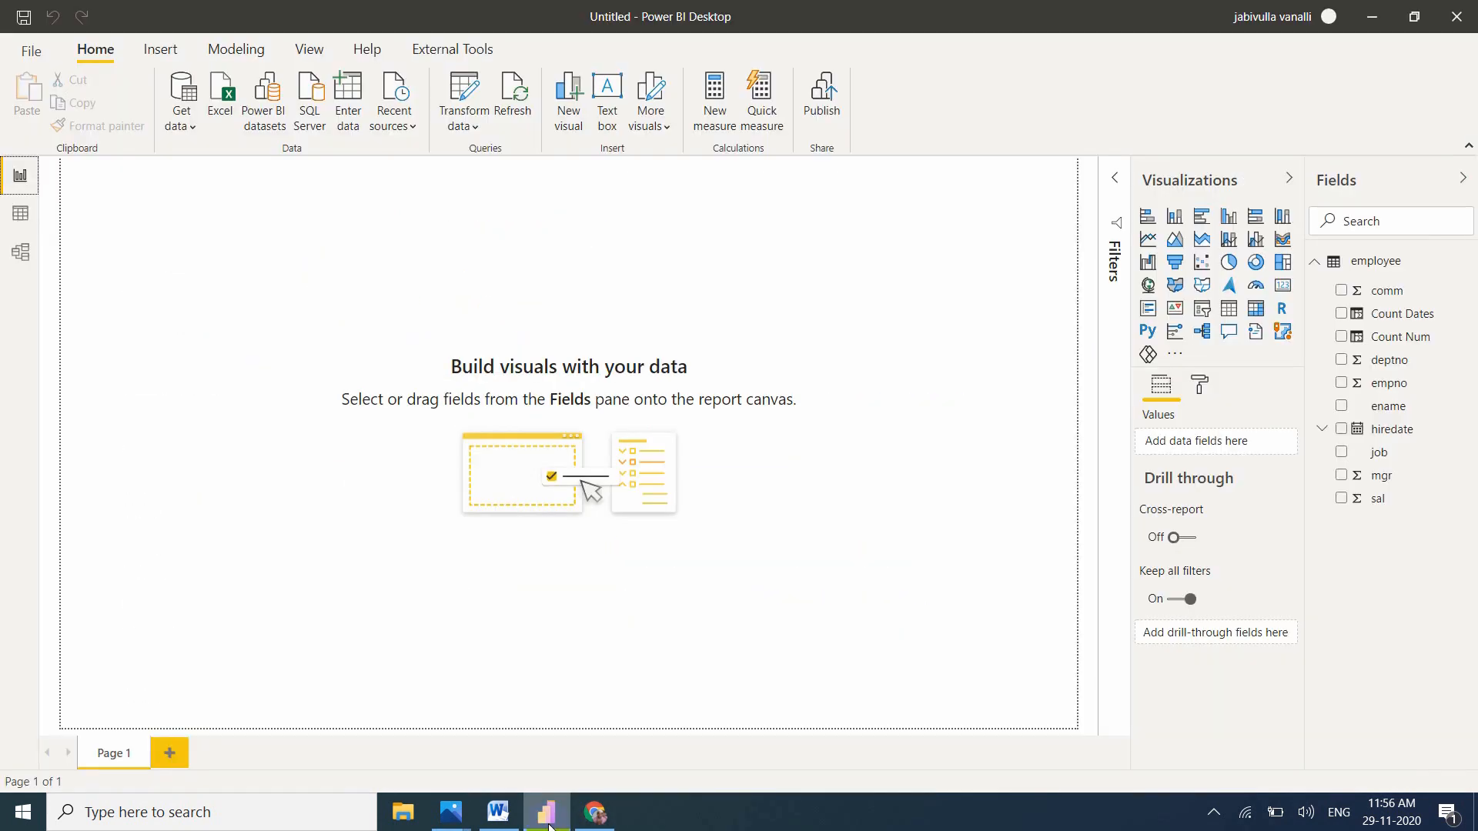
{"action": "left_click", "coordinate": [20, 213]}
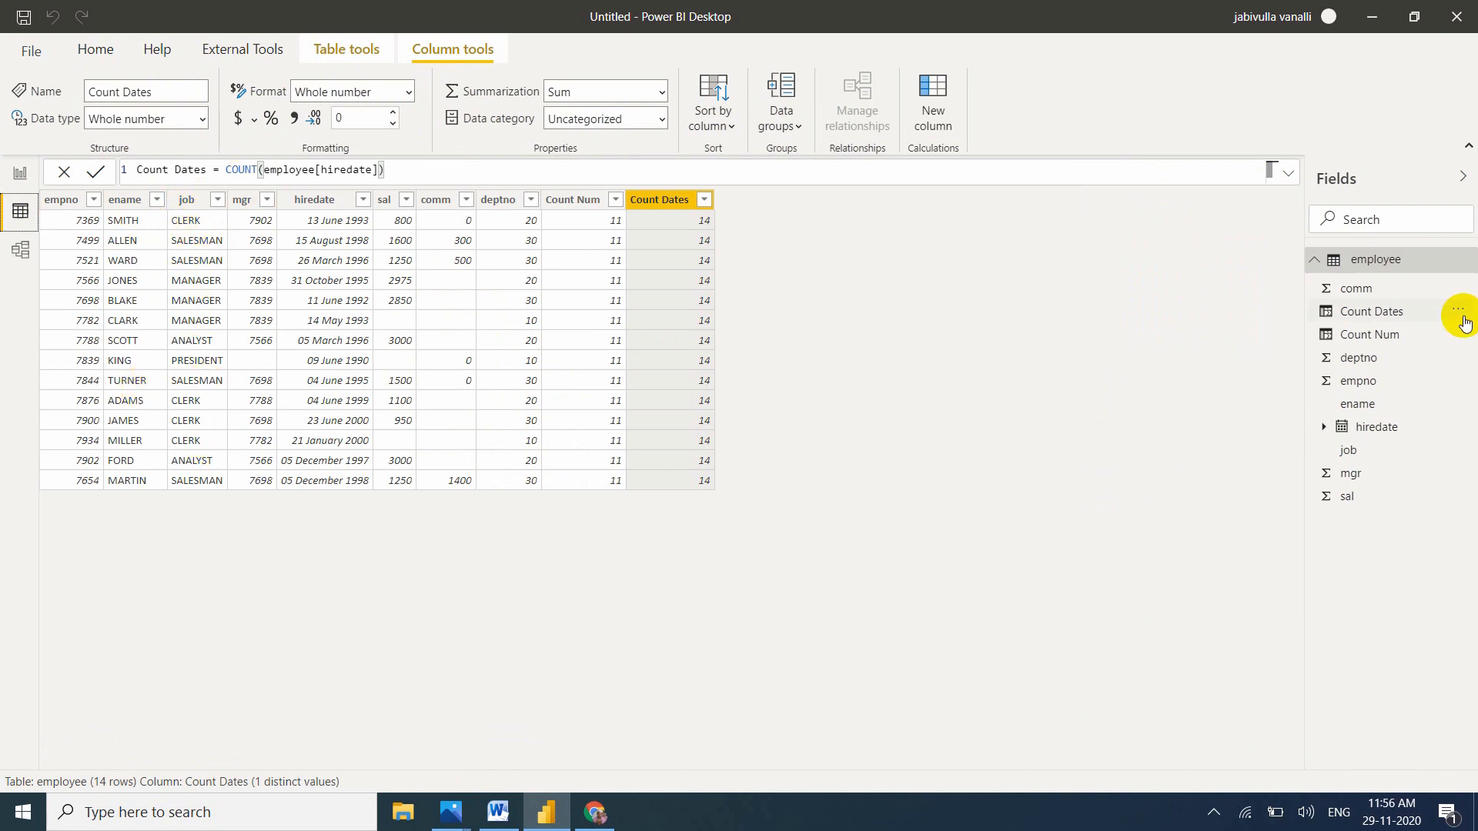
{"action": "right_click", "coordinate": [1394, 264]}
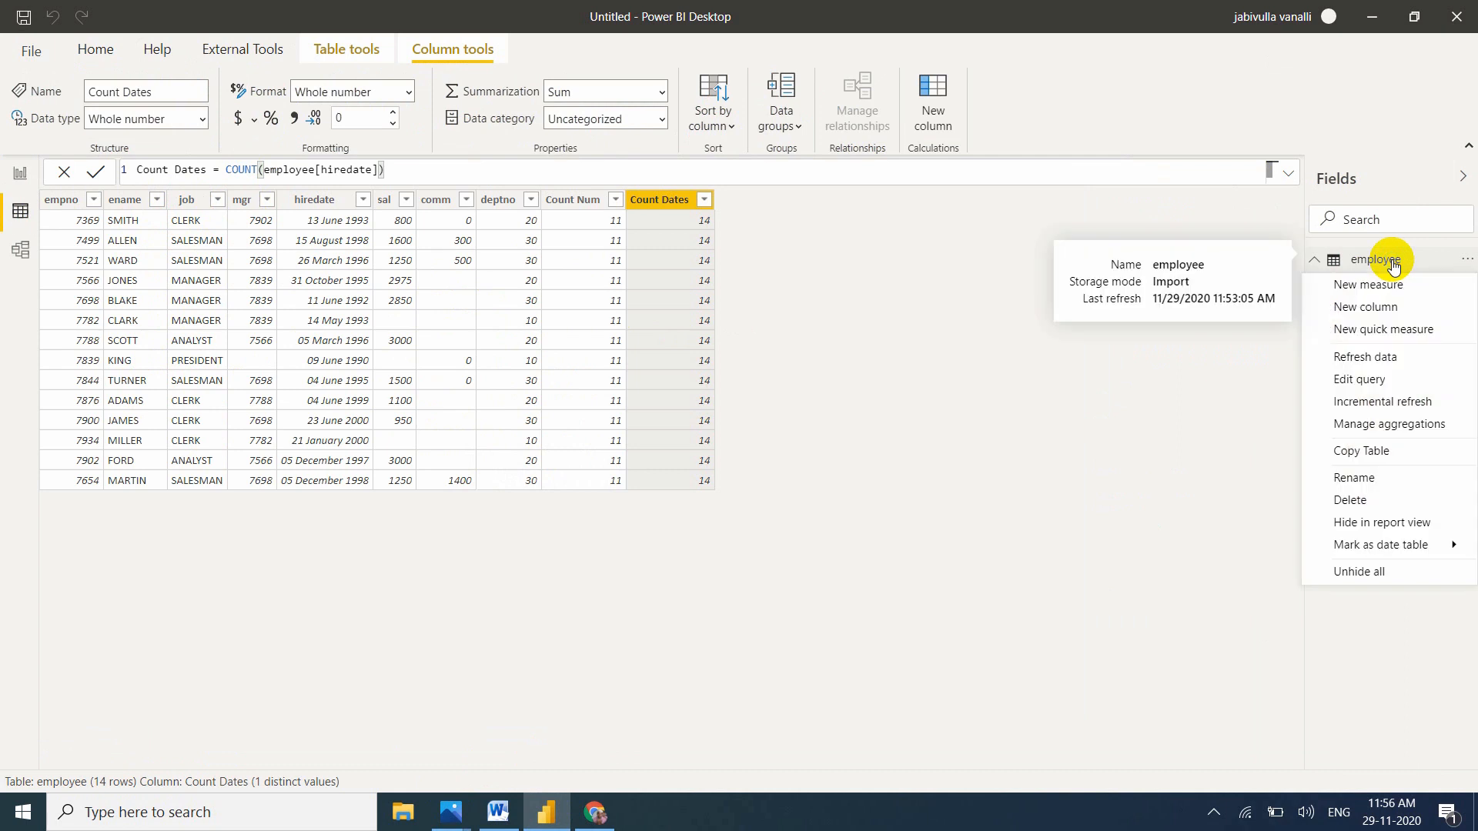
{"action": "left_click", "coordinate": [1388, 307]}
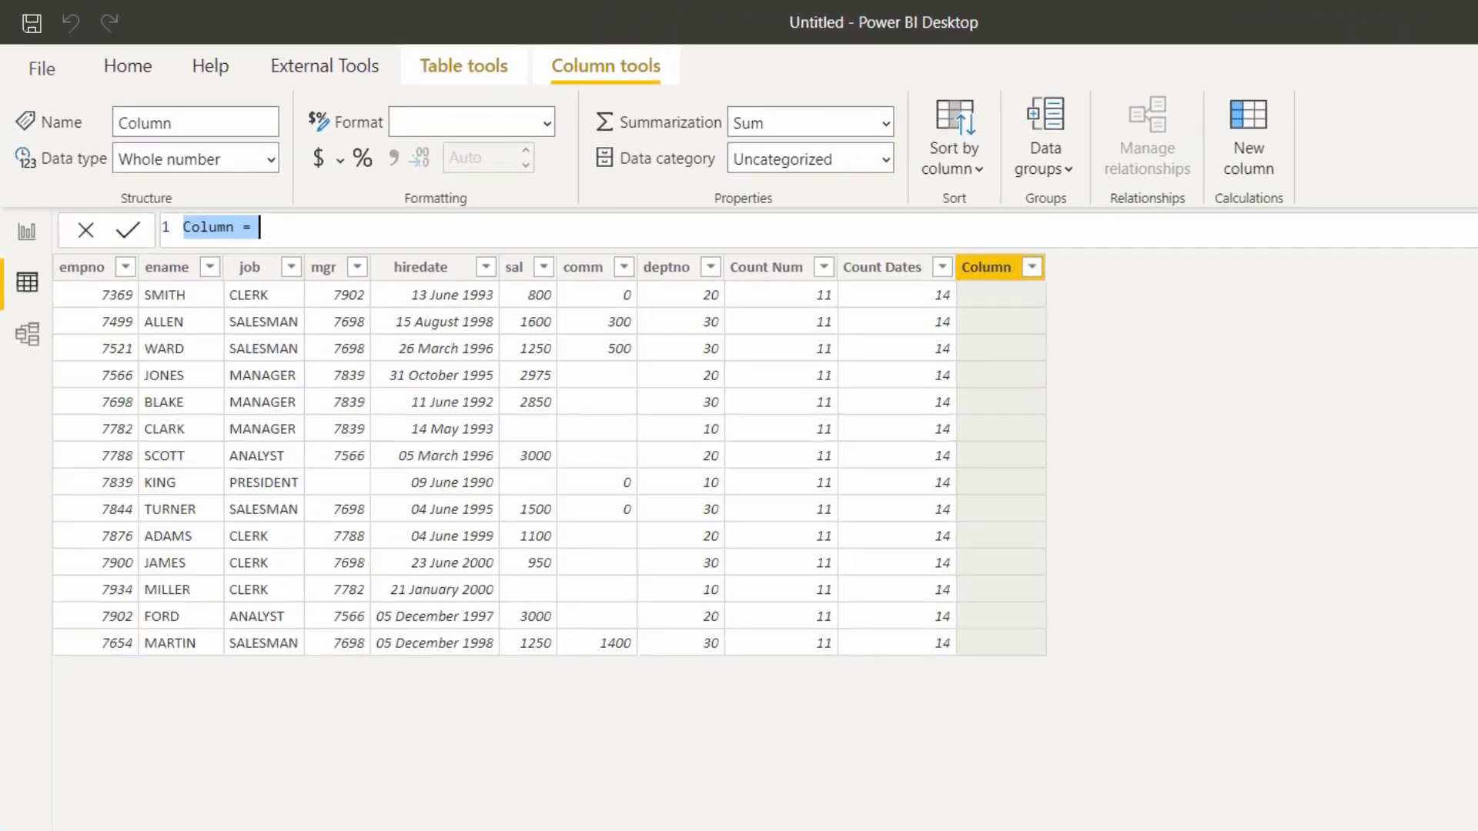
{"action": "type", "text": "C"}
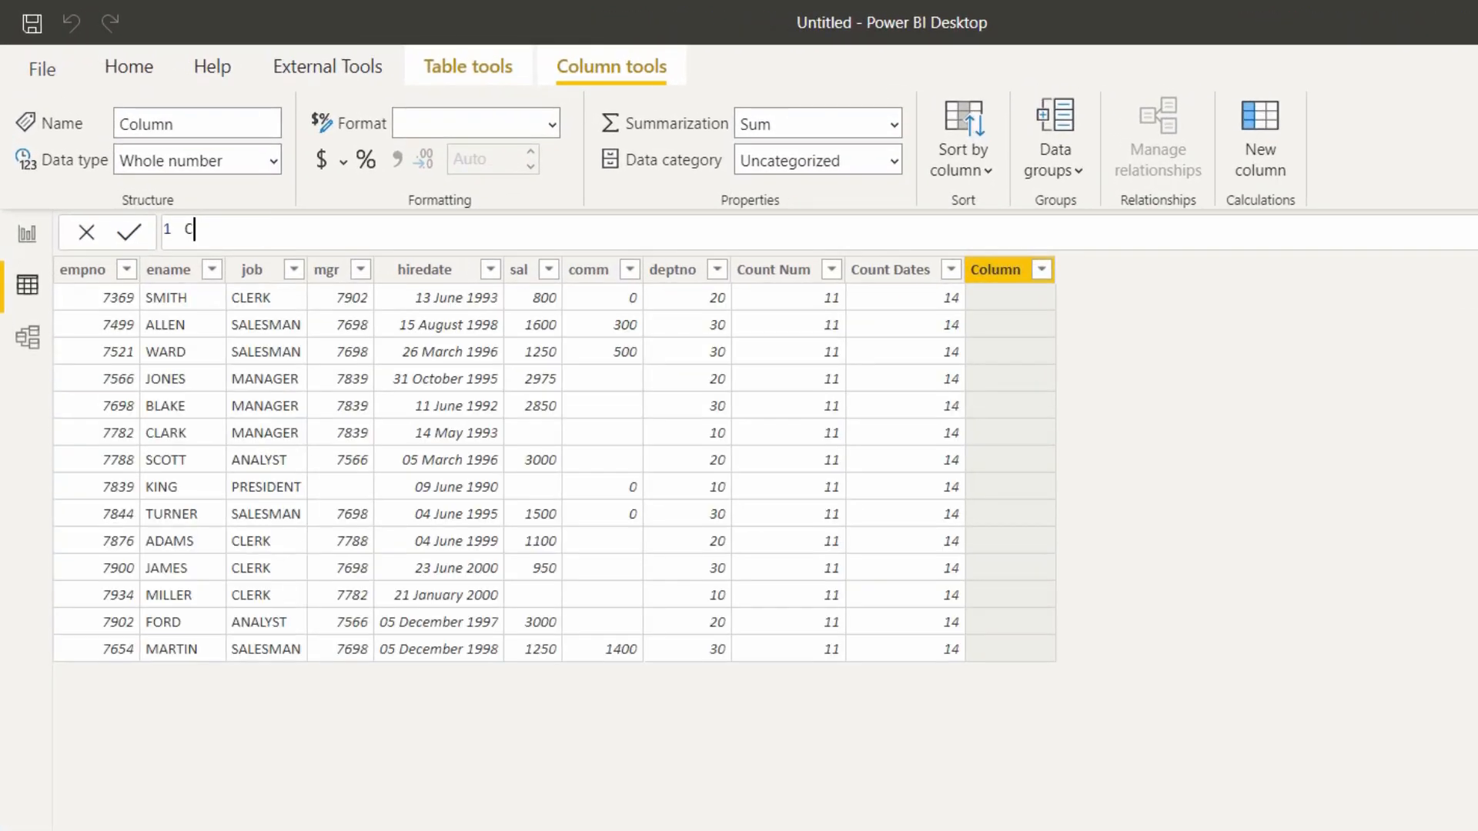
{"action": "type", "text": "ount Text =count"}
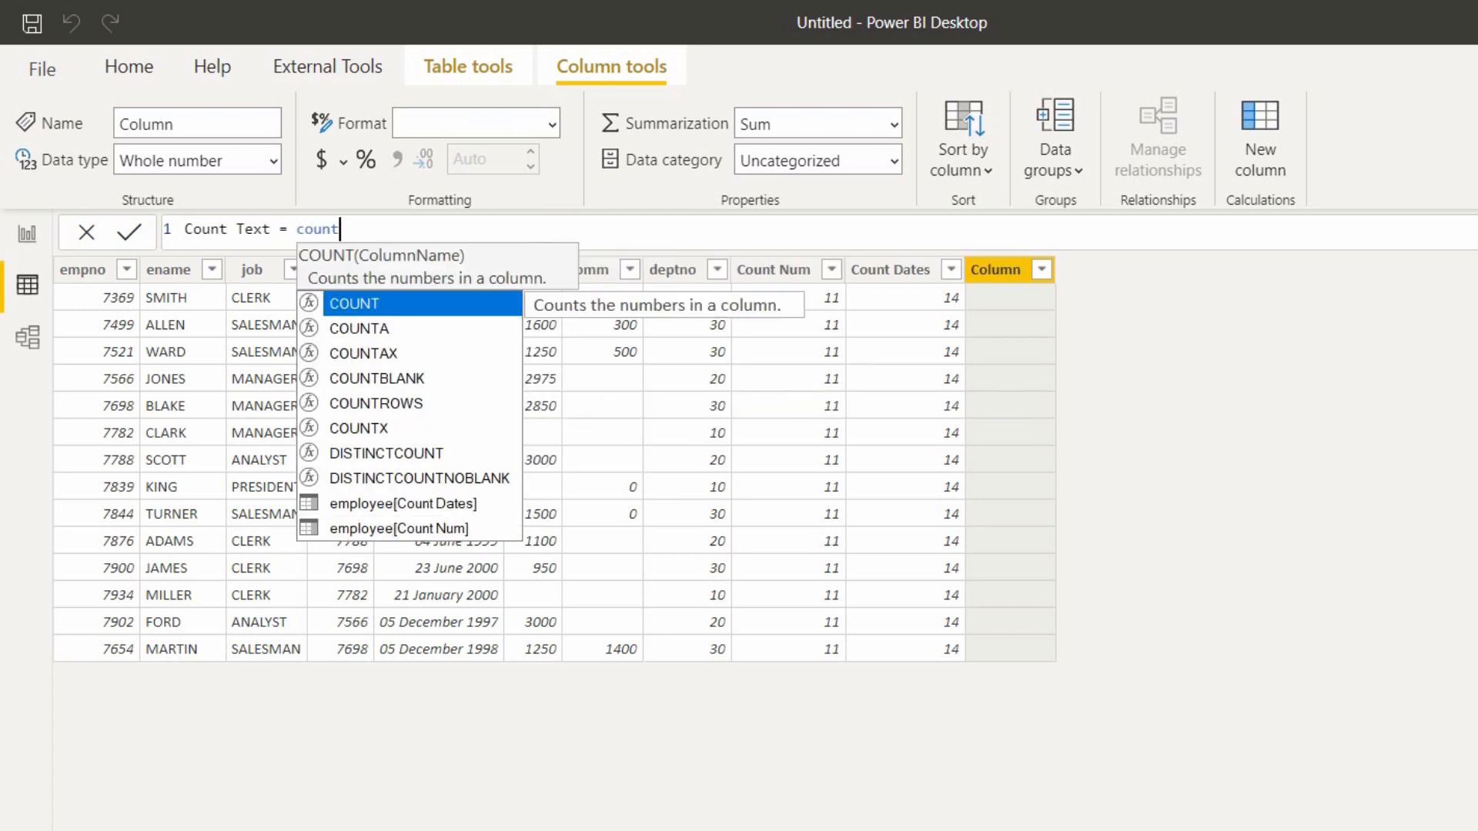
{"action": "key", "text": "Tab"}
{"action": "type", "text": "job"}
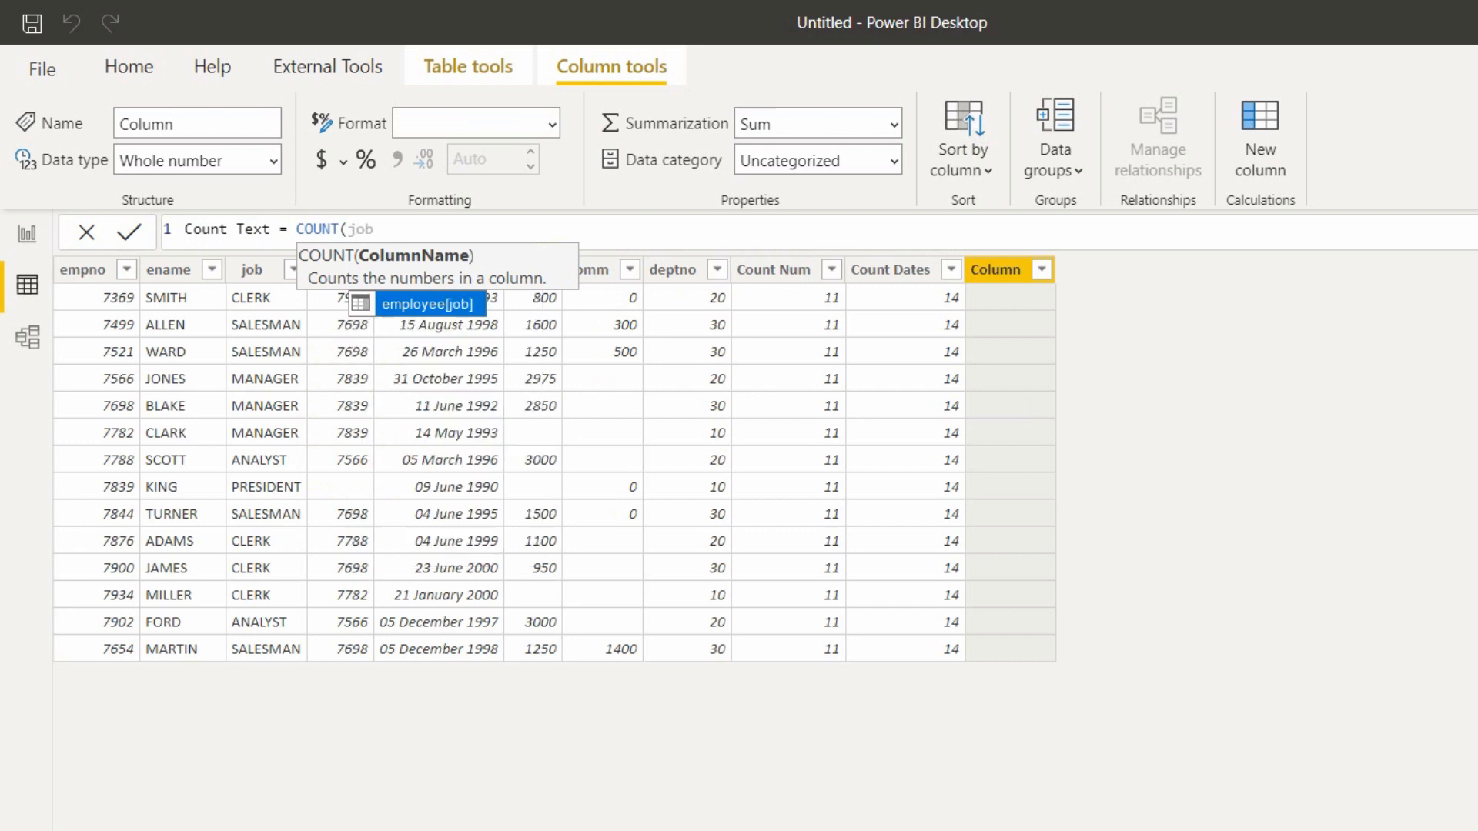
{"action": "key", "text": "Tab"}
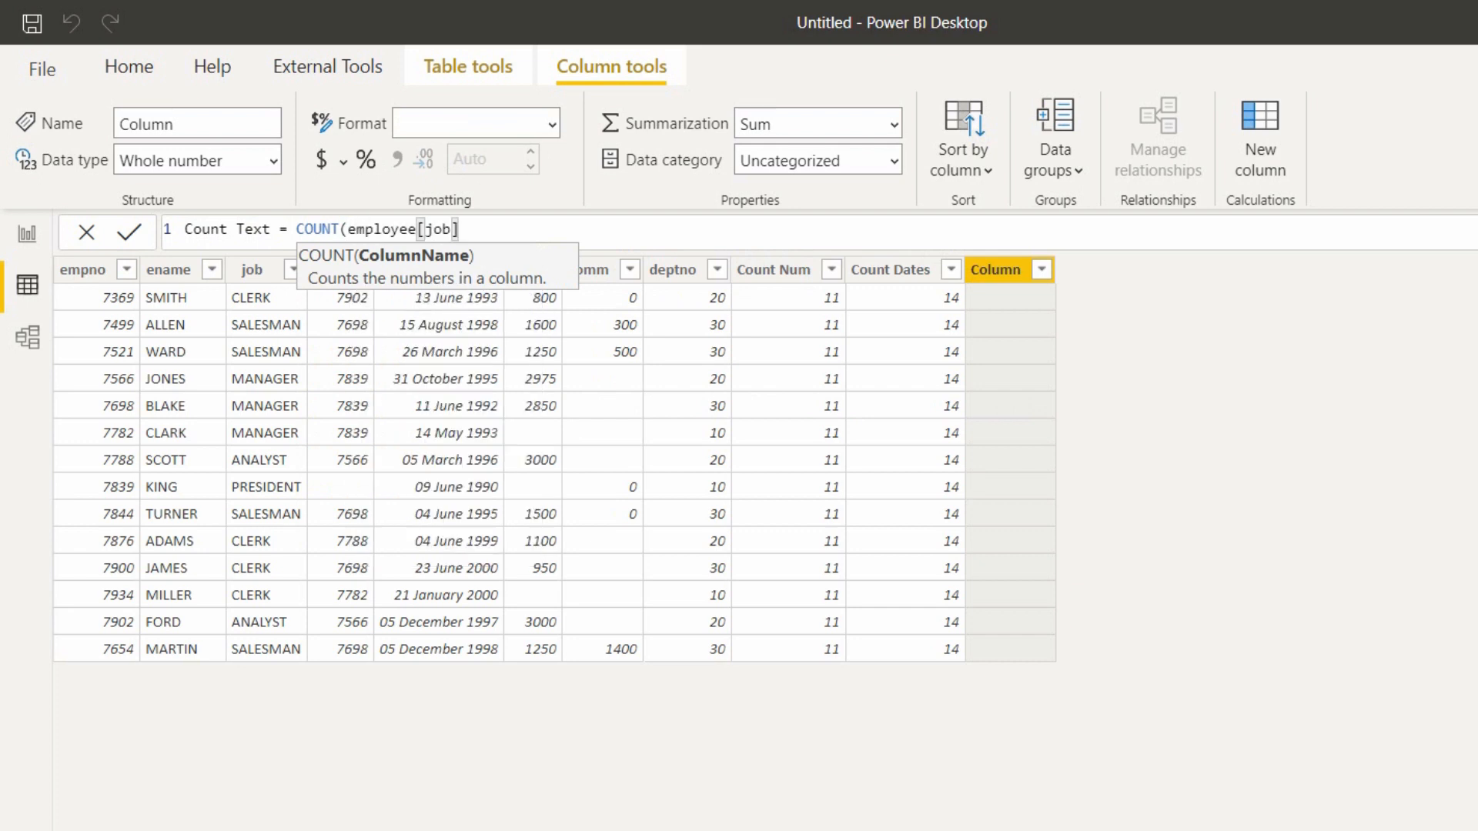
{"action": "type", "text": ")"}
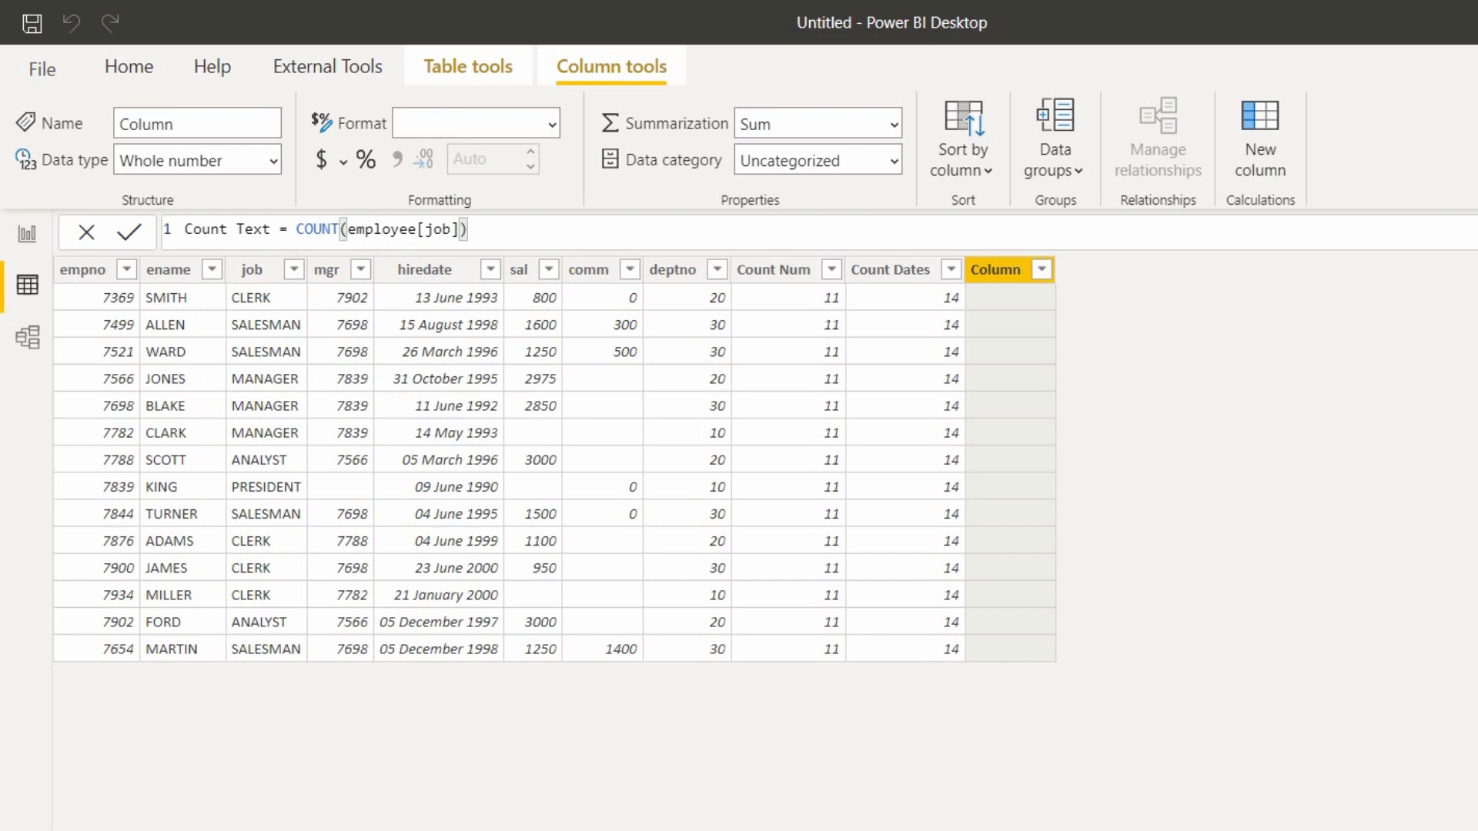
{"action": "key", "text": "Return"}
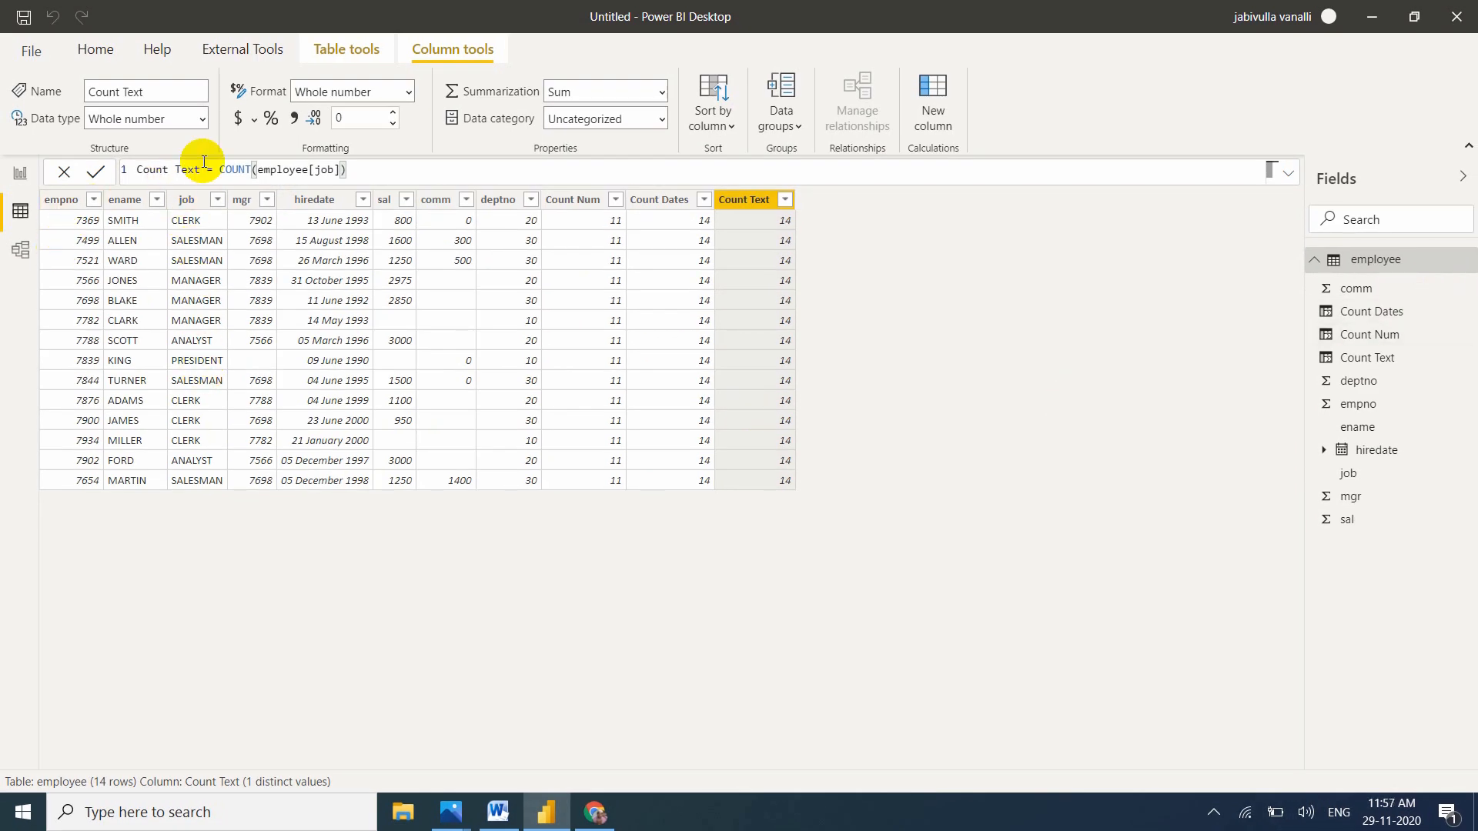
Review the supported value kinds in the COUNT documentation in Chrome, clear the Strings highlight and return to Power BI Desktop.
{"action": "left_click", "coordinate": [594, 812]}
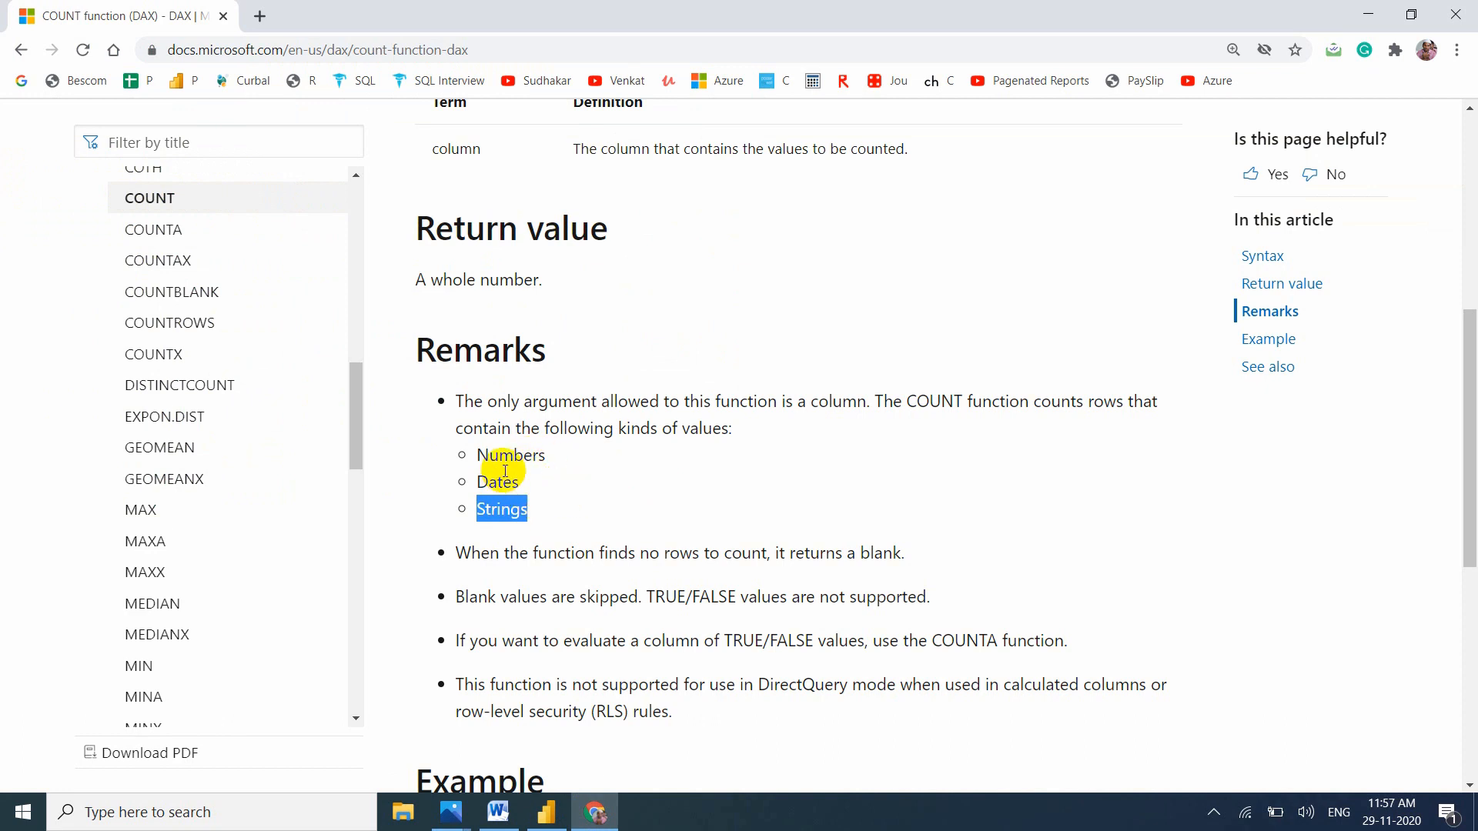
{"action": "left_click", "coordinate": [512, 514]}
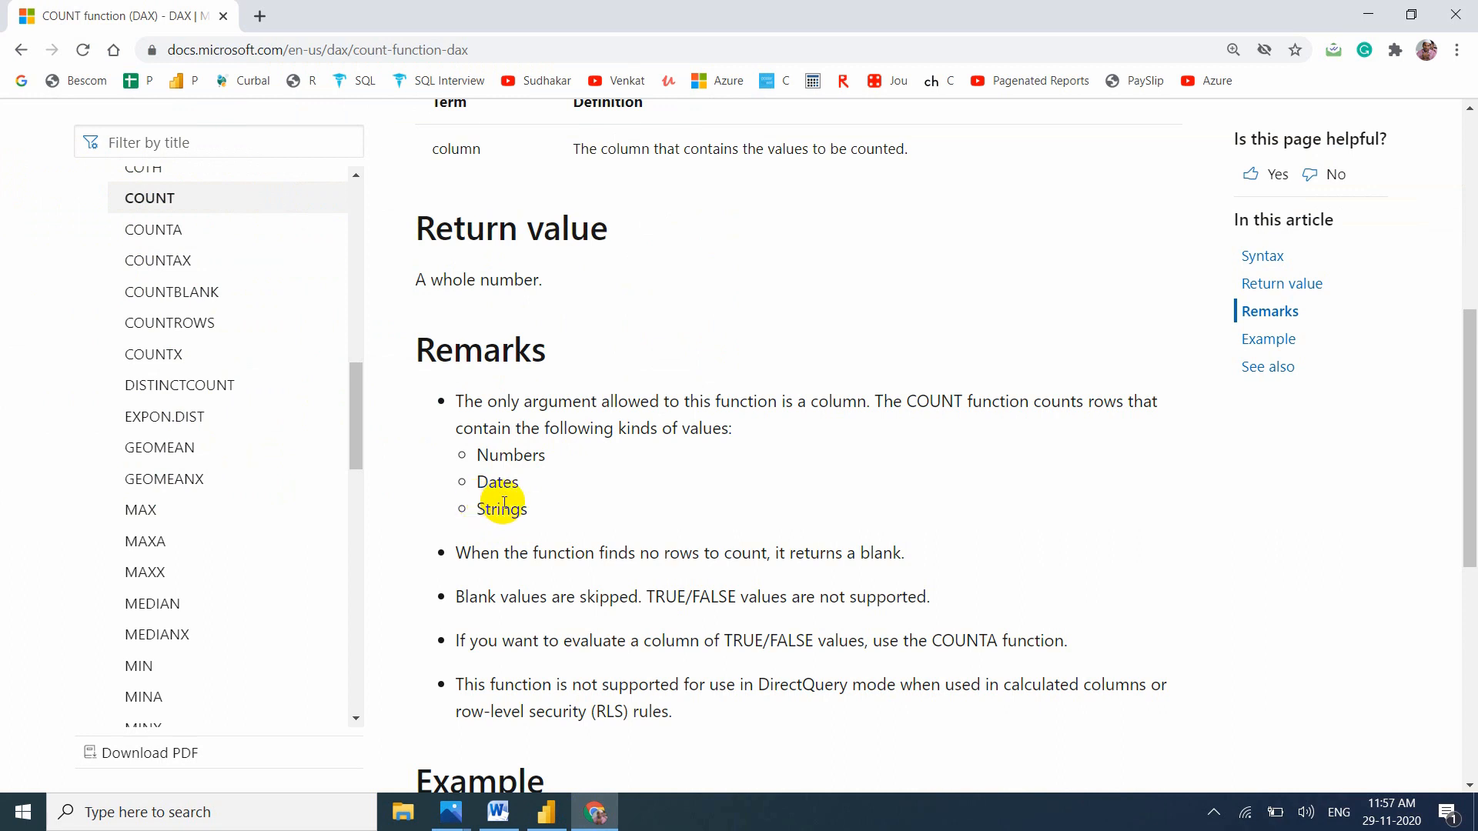
{"action": "key", "text": "alt+Tab"}
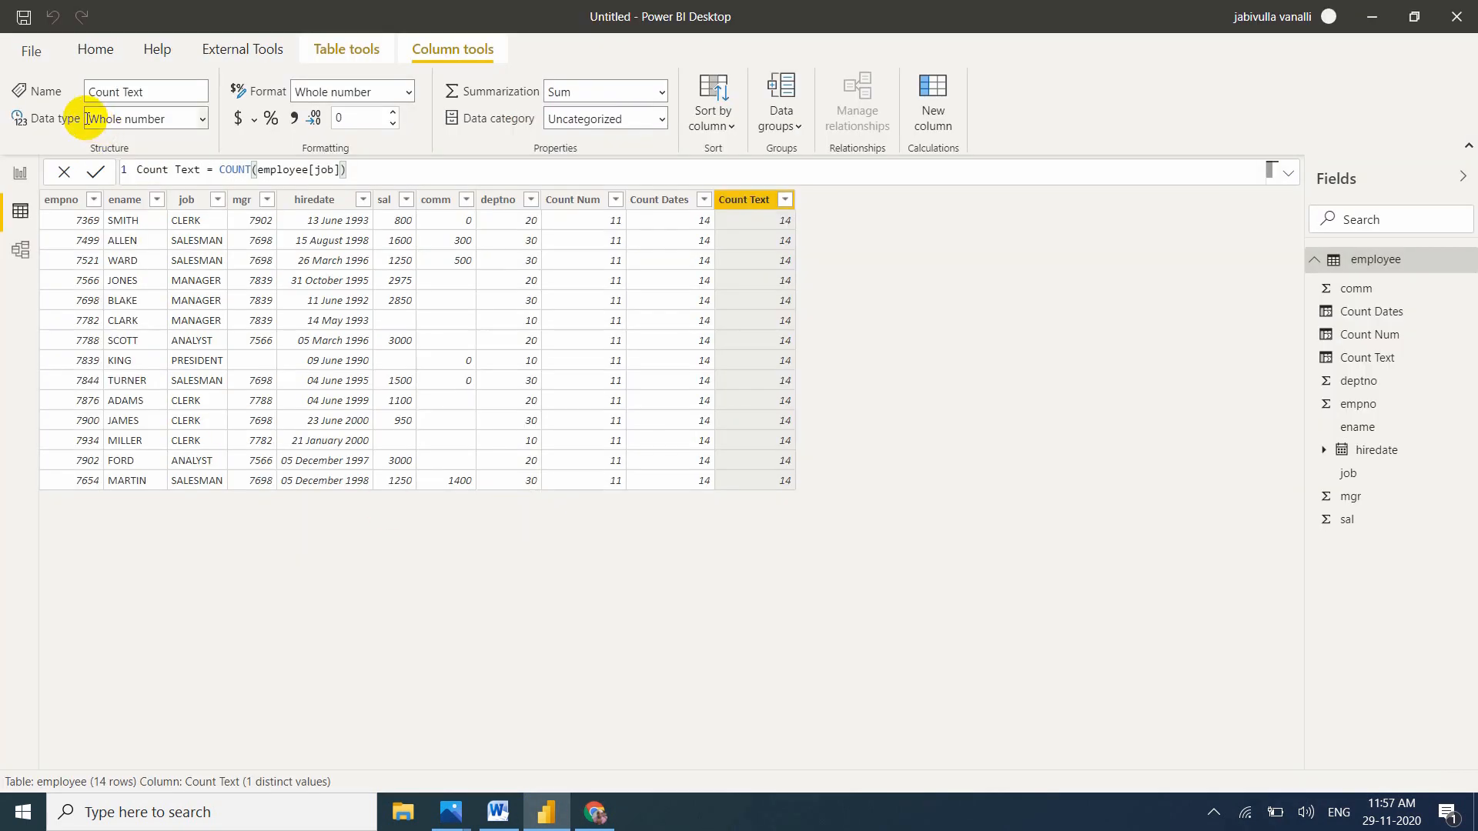
From Report view, open the Excel workbook mina funcion in the Sample Data for Practice folder as a data source.
{"action": "left_click", "coordinate": [20, 174]}
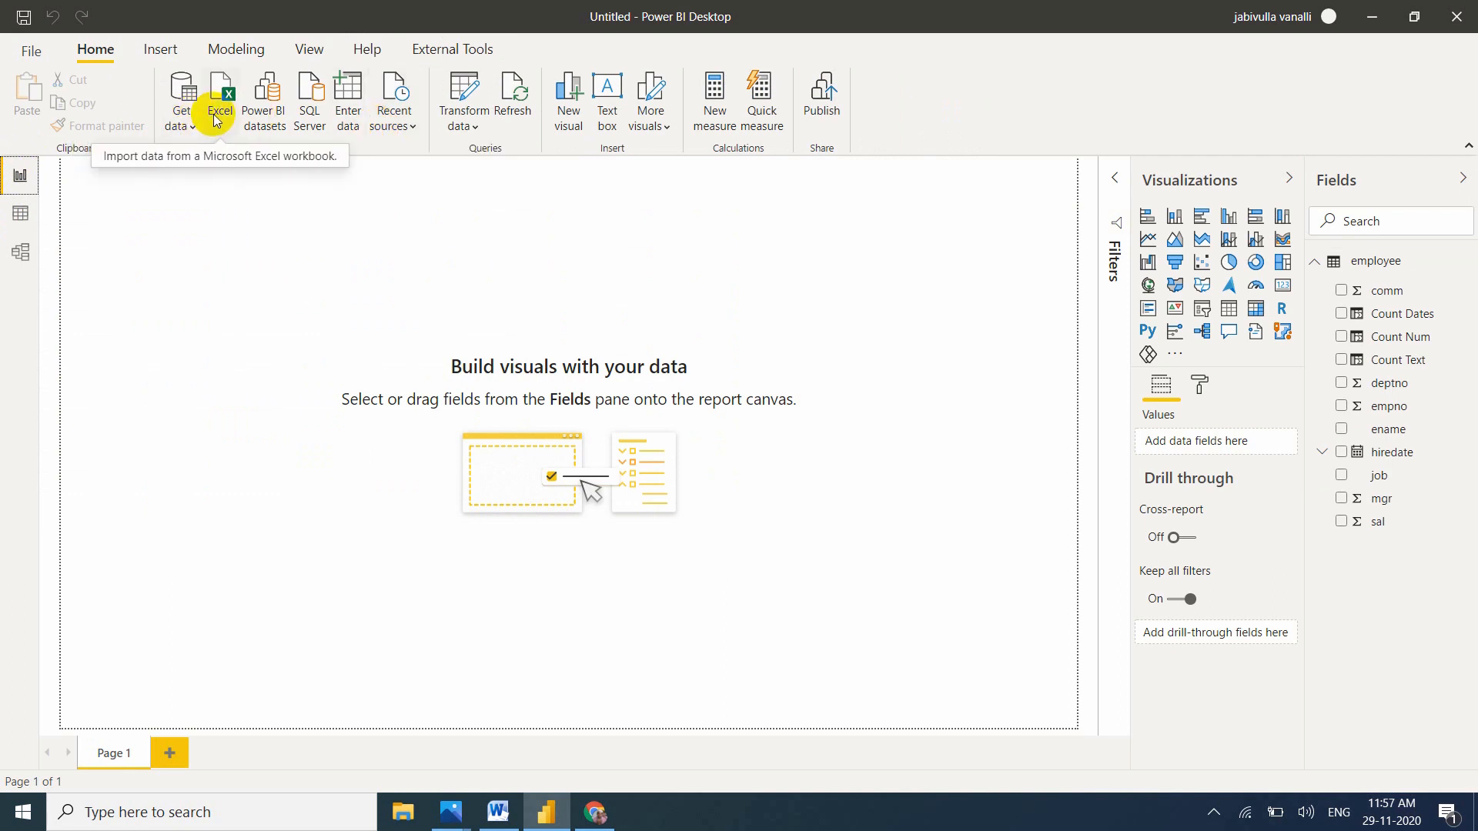
{"action": "left_click", "coordinate": [213, 137]}
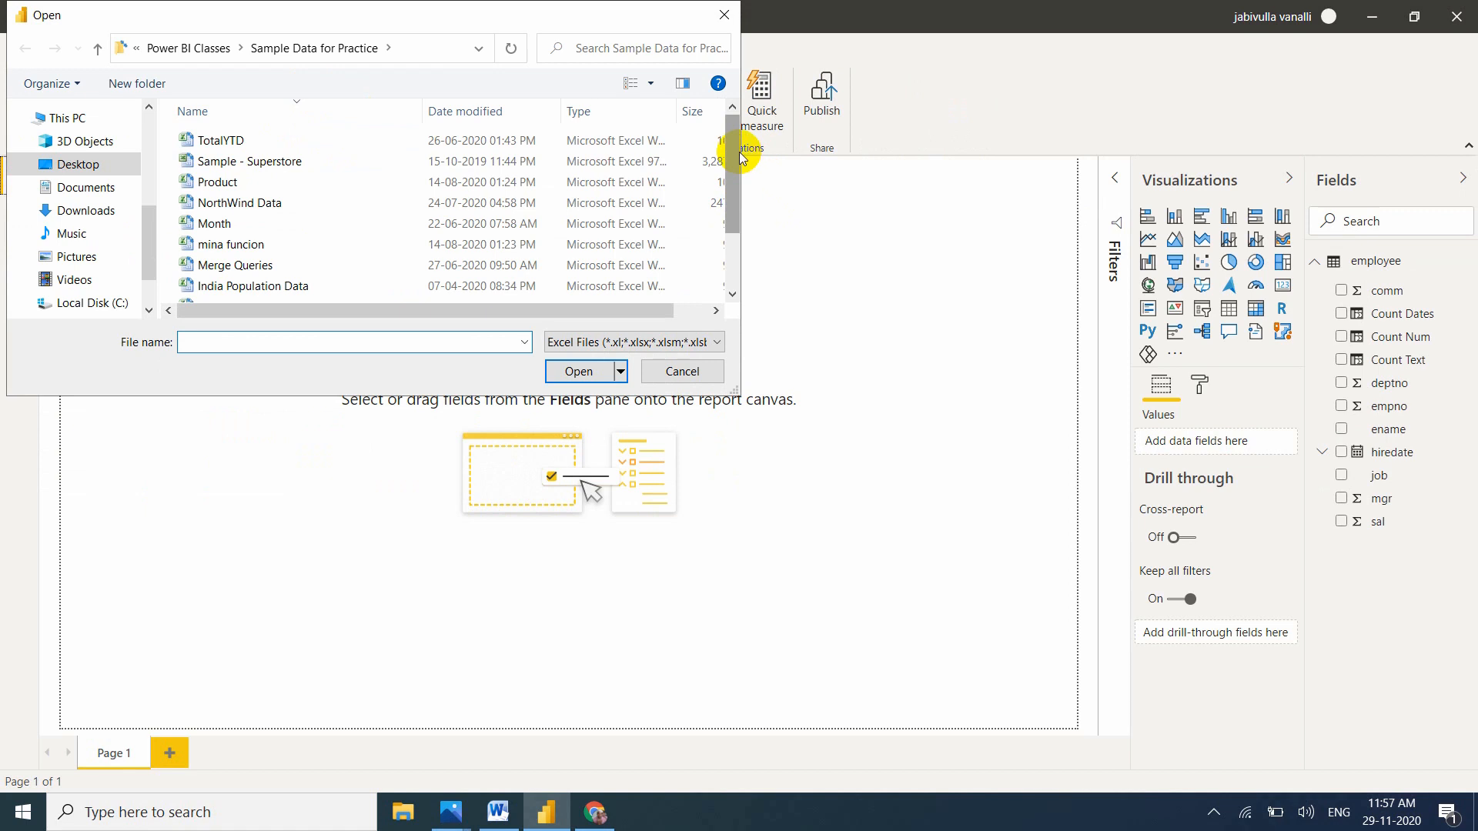
{"action": "left_click_drag", "start_coordinate": [732, 154], "coordinate": [728, 212]}
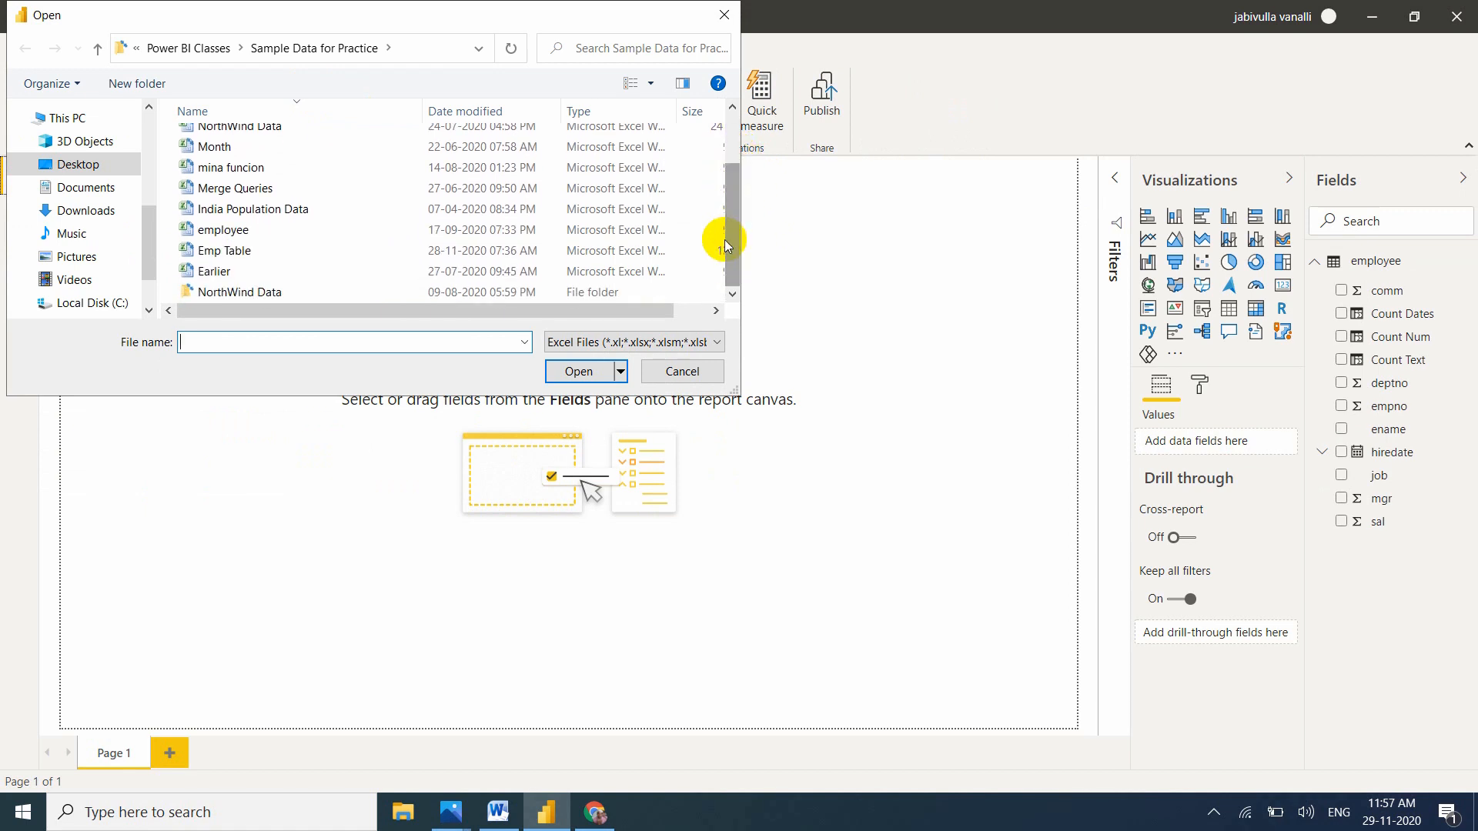
{"action": "left_click_drag", "start_coordinate": [732, 246], "coordinate": [733, 215]}
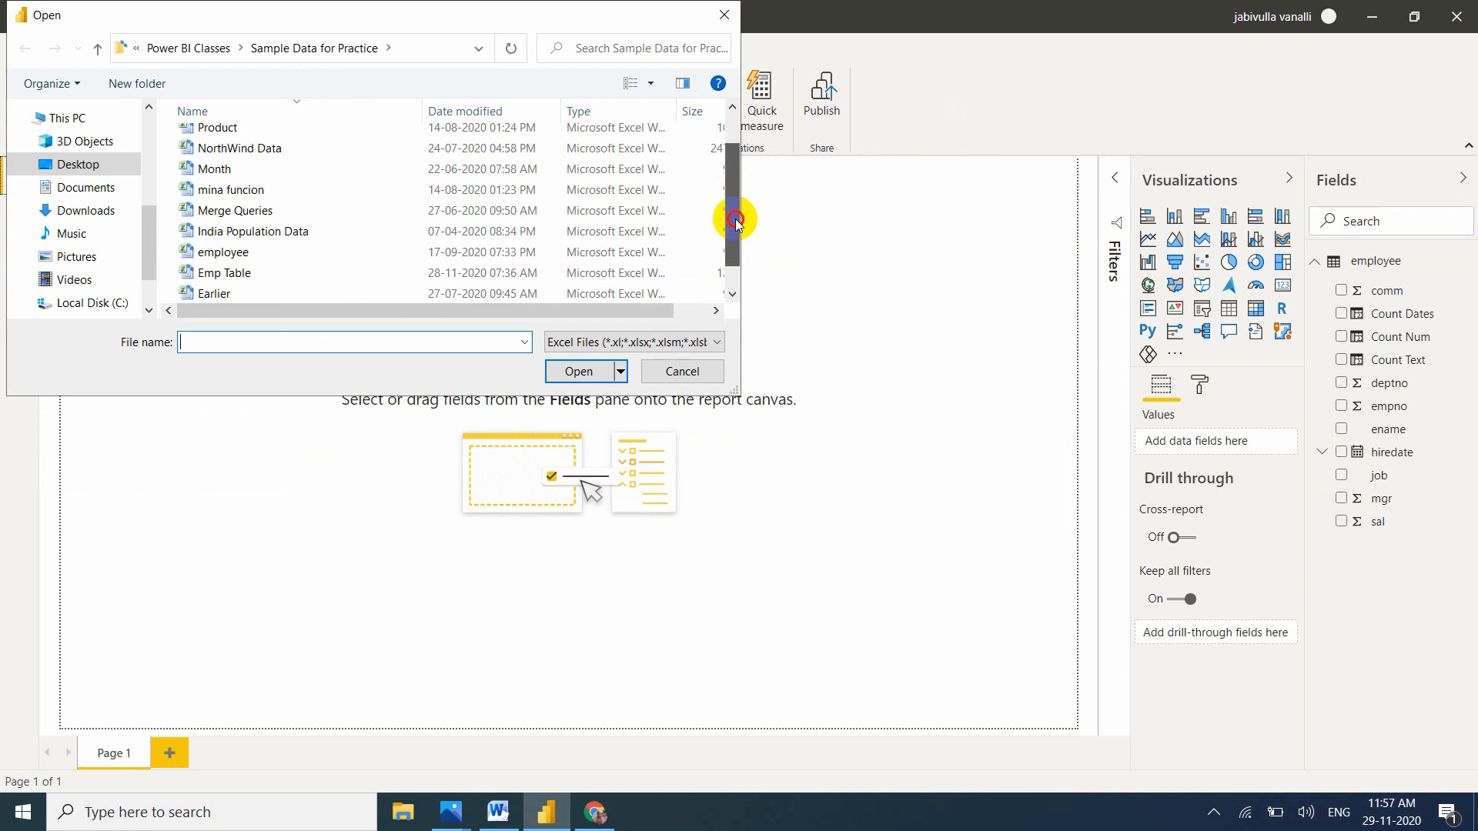
{"action": "left_click", "coordinate": [221, 192]}
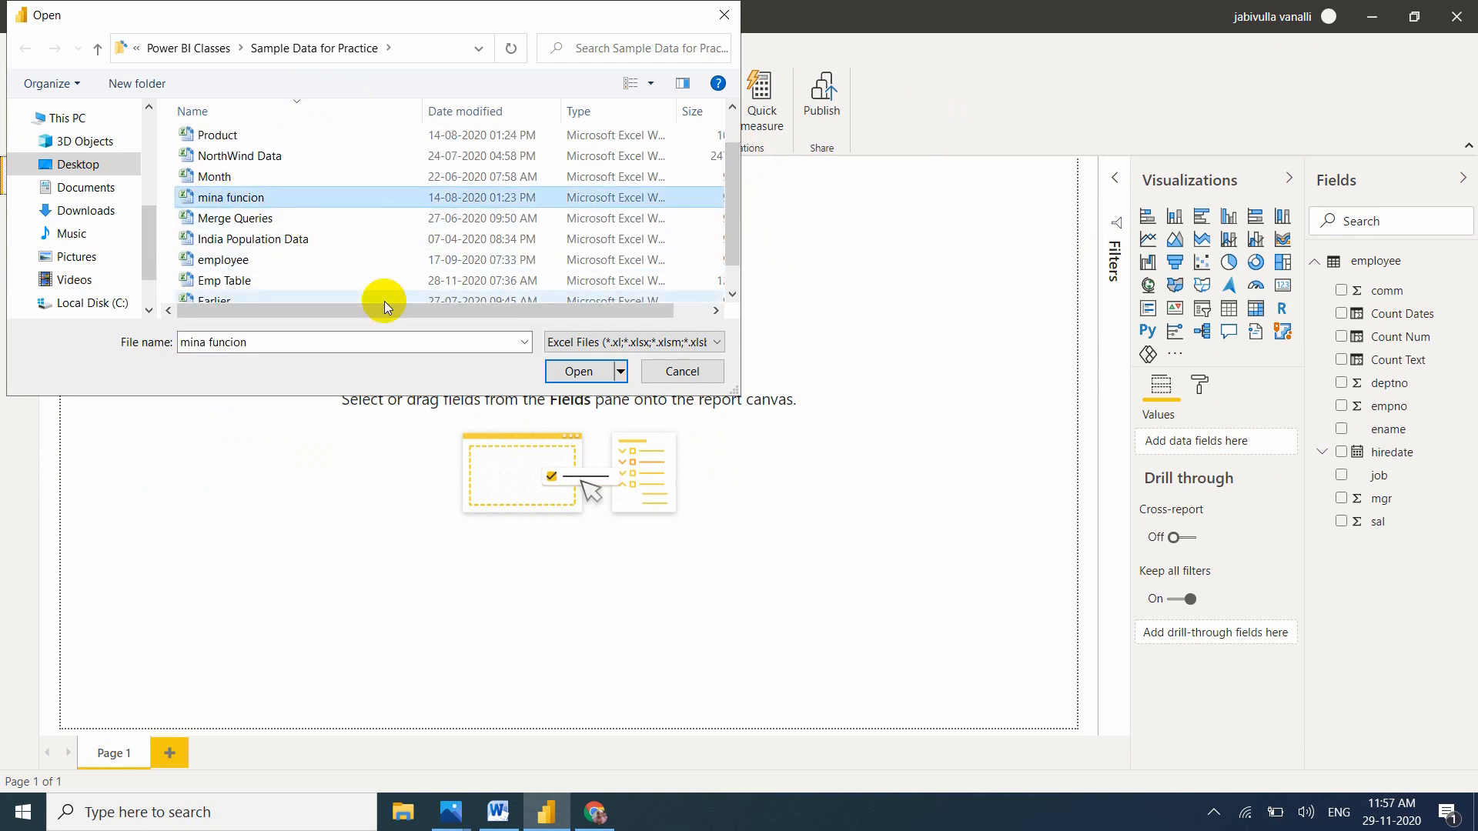
{"action": "left_click", "coordinate": [573, 374]}
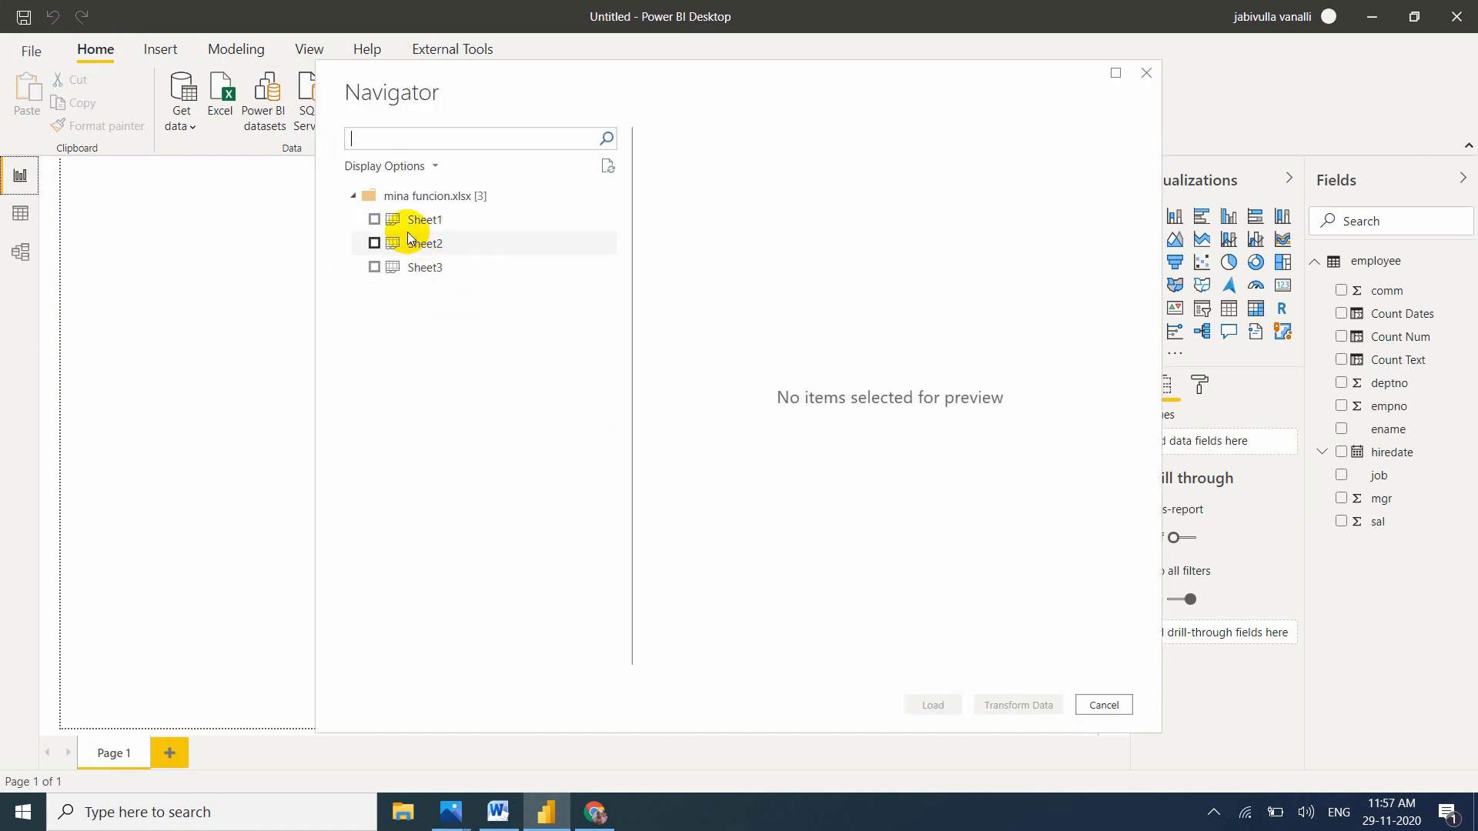
Preview and load Sheet1 of the mina funcion workbook into the model, and switch to Data view.
{"action": "left_click", "coordinate": [411, 225]}
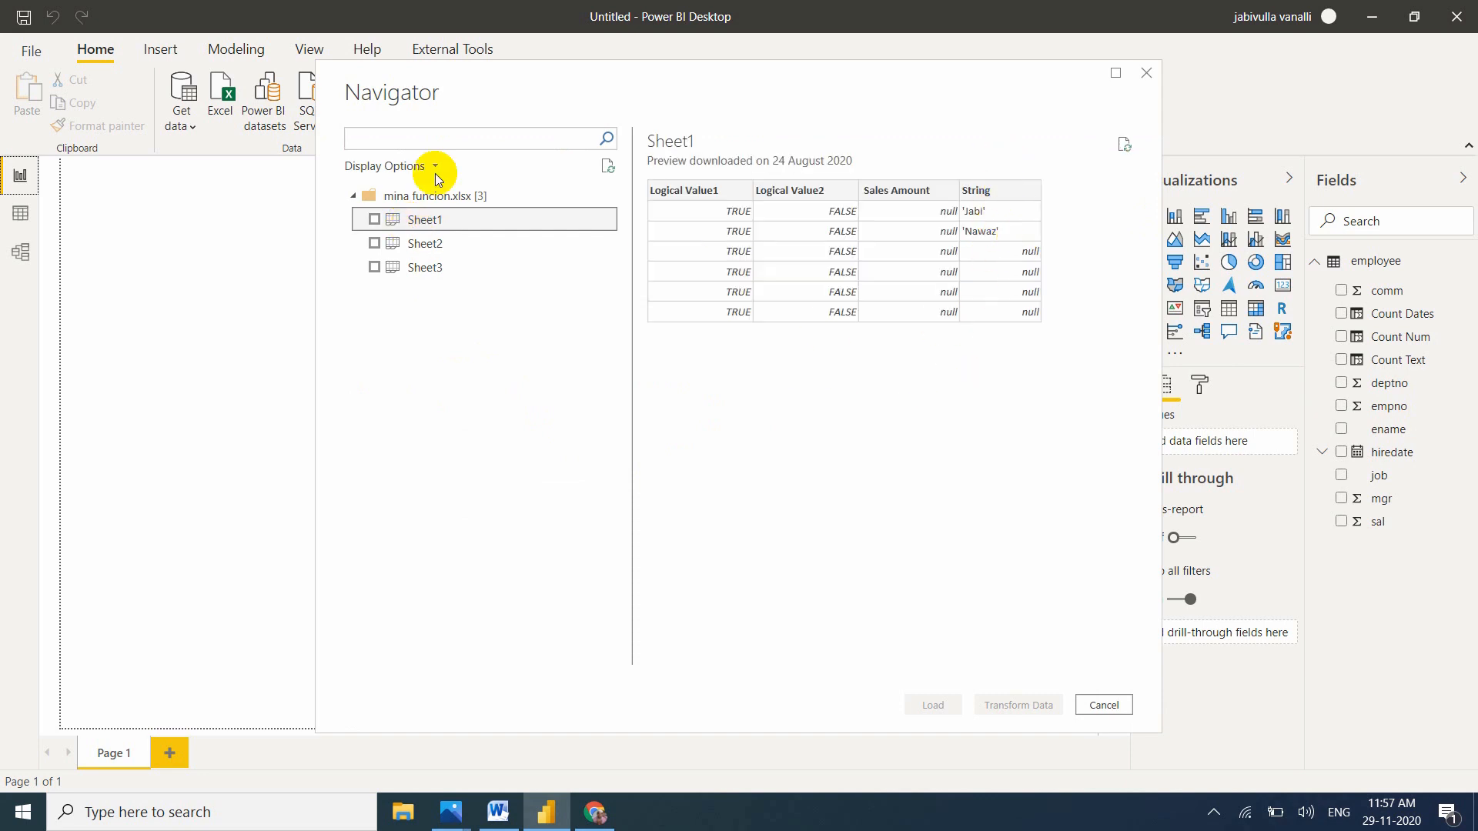
{"action": "left_click", "coordinate": [375, 220]}
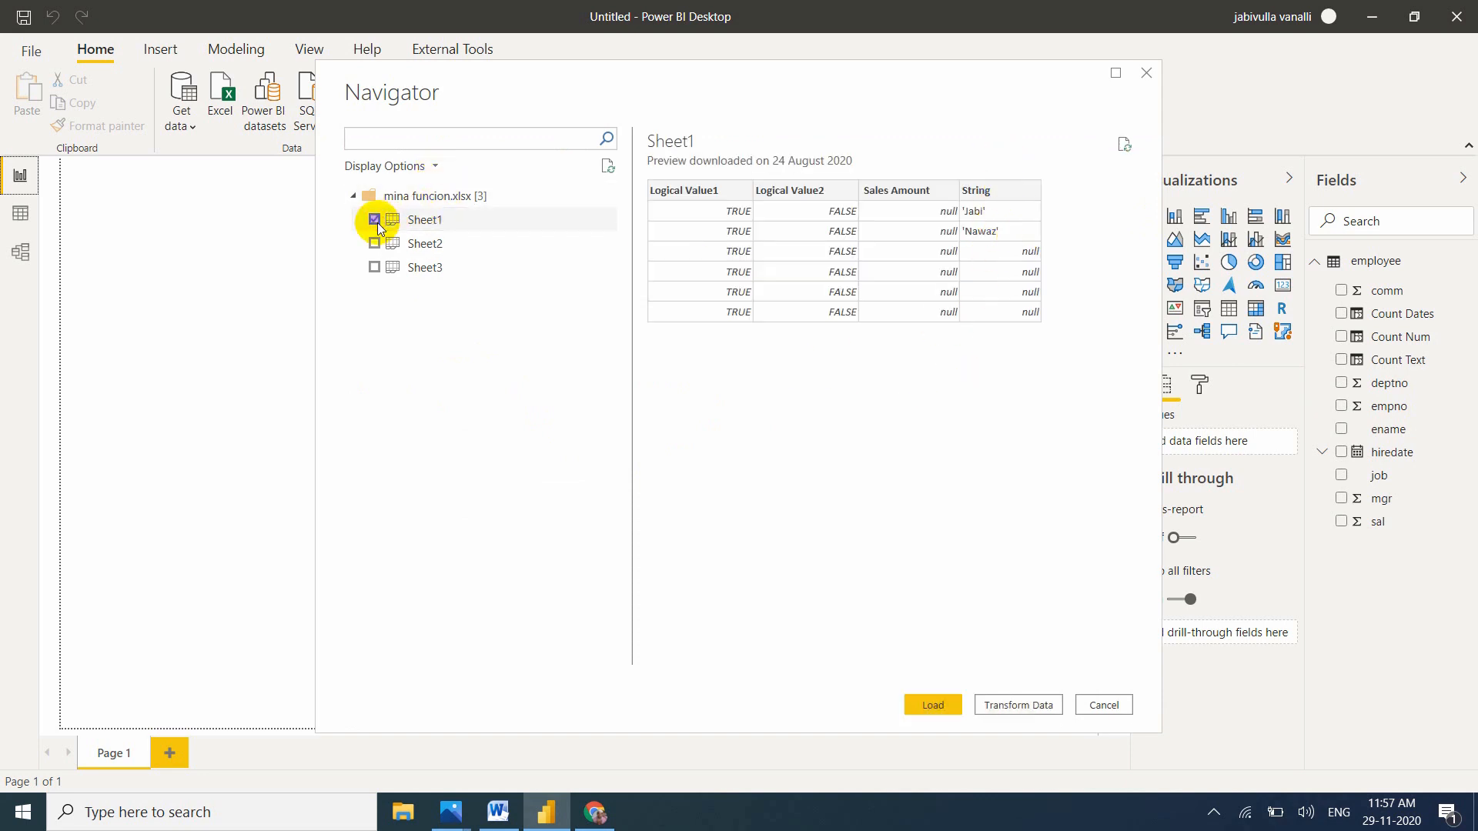
{"action": "left_click", "coordinate": [950, 710]}
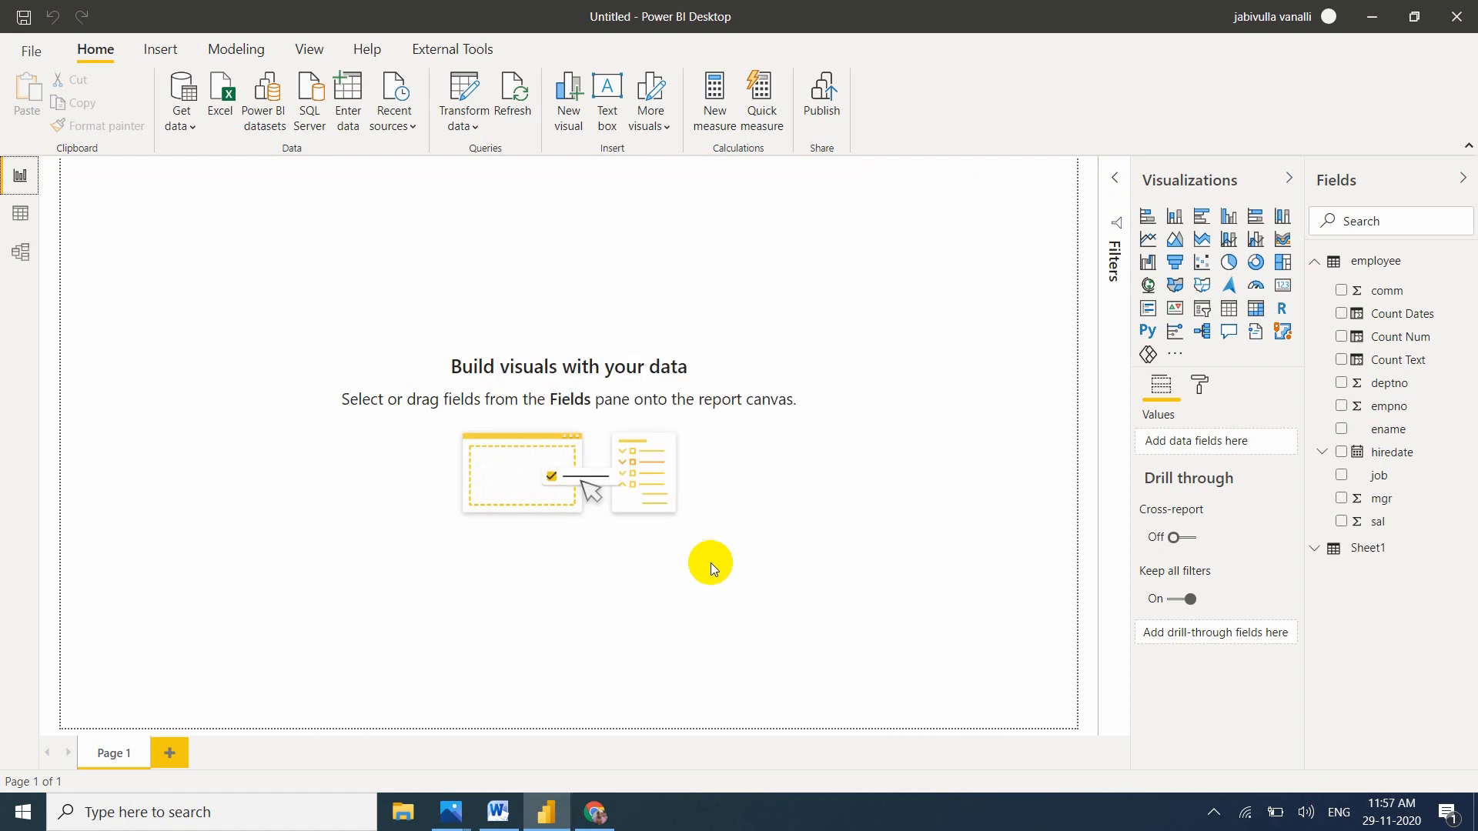
{"action": "left_click", "coordinate": [20, 213]}
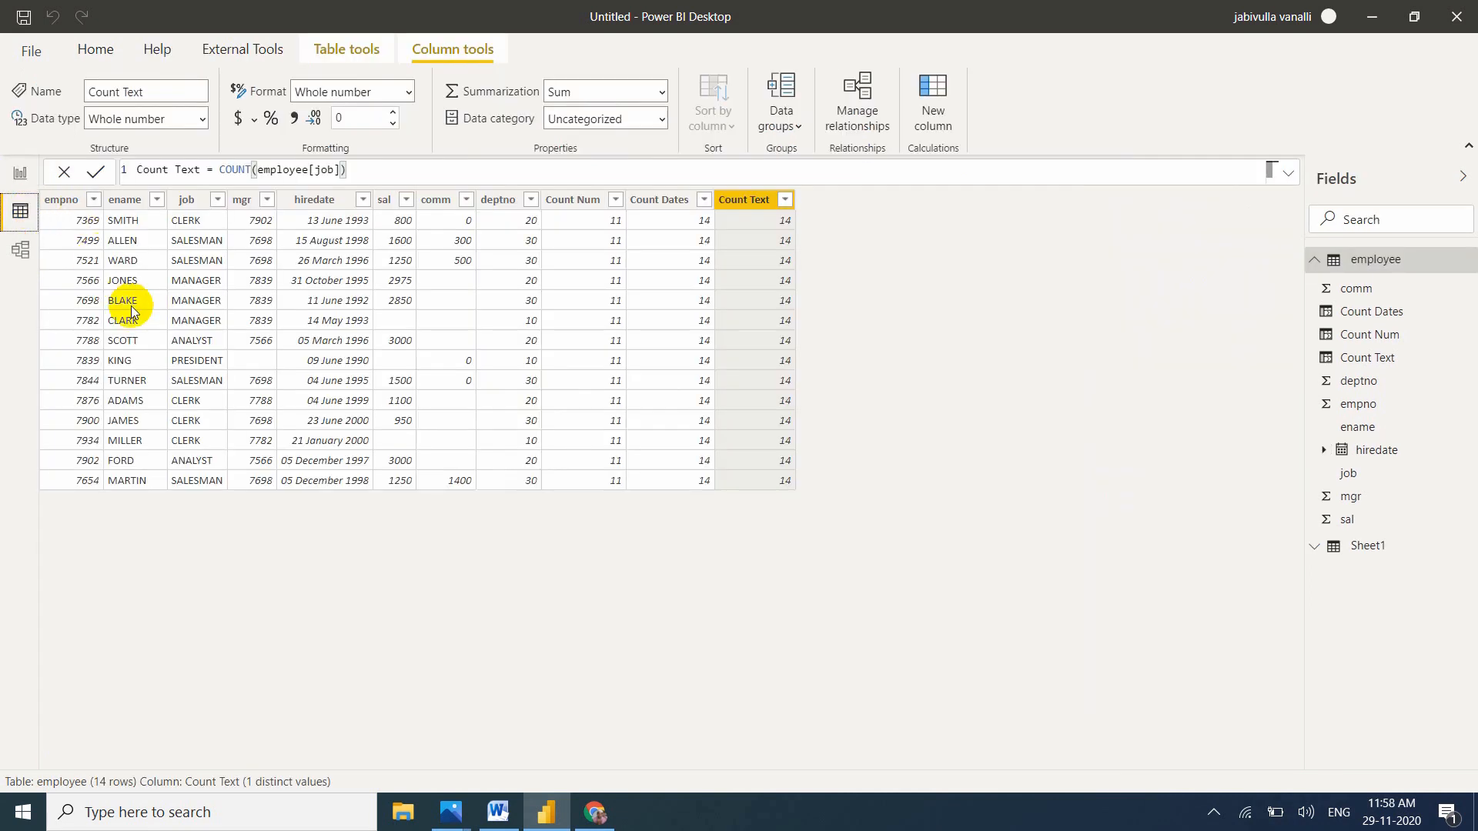
Collapse the employee table's fields, show the Sheet1 table with its fields, and start a new calculated column in Sheet1.
{"action": "left_click", "coordinate": [1314, 264]}
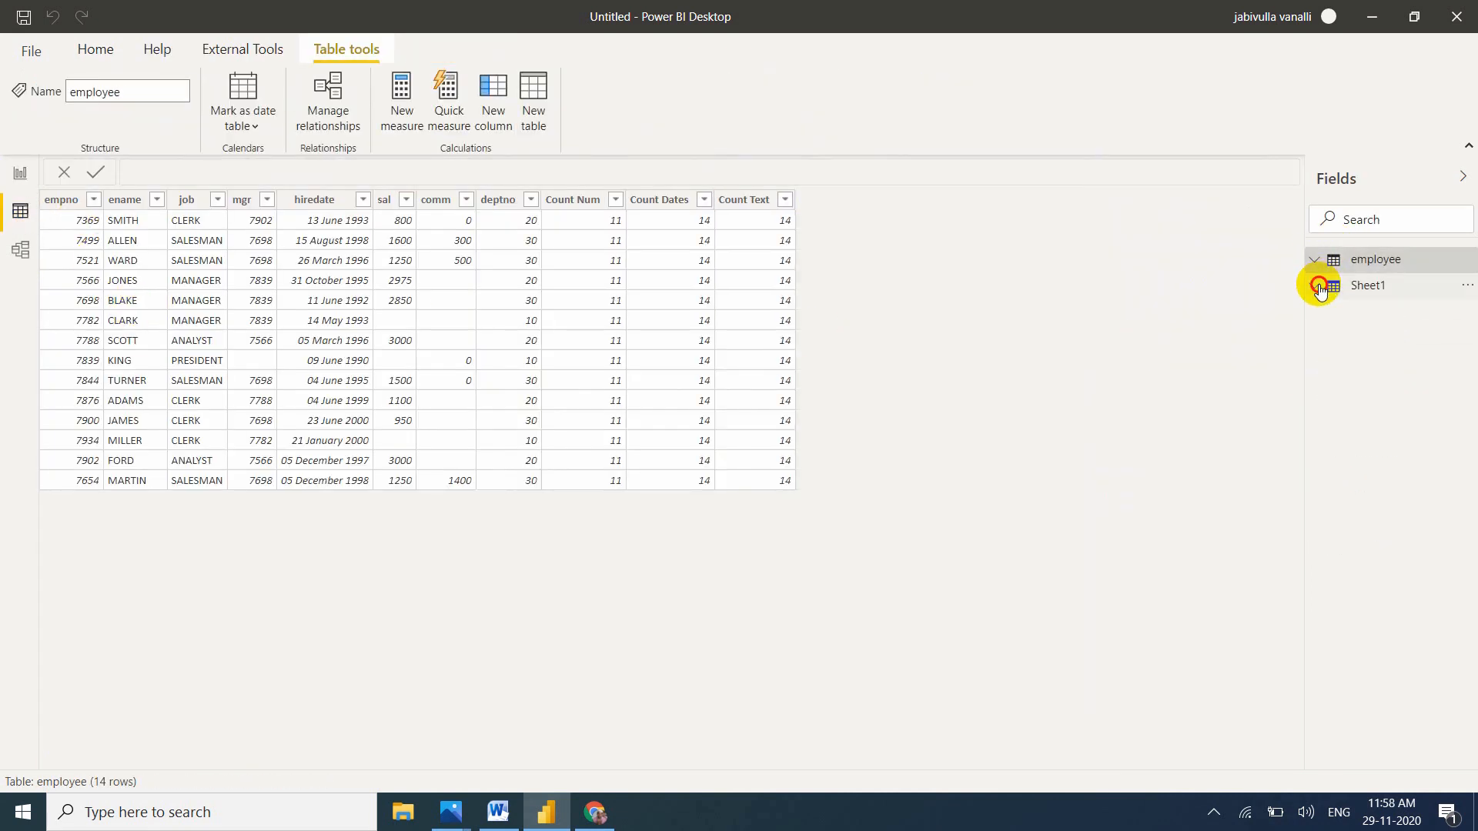
{"action": "left_click", "coordinate": [1320, 291]}
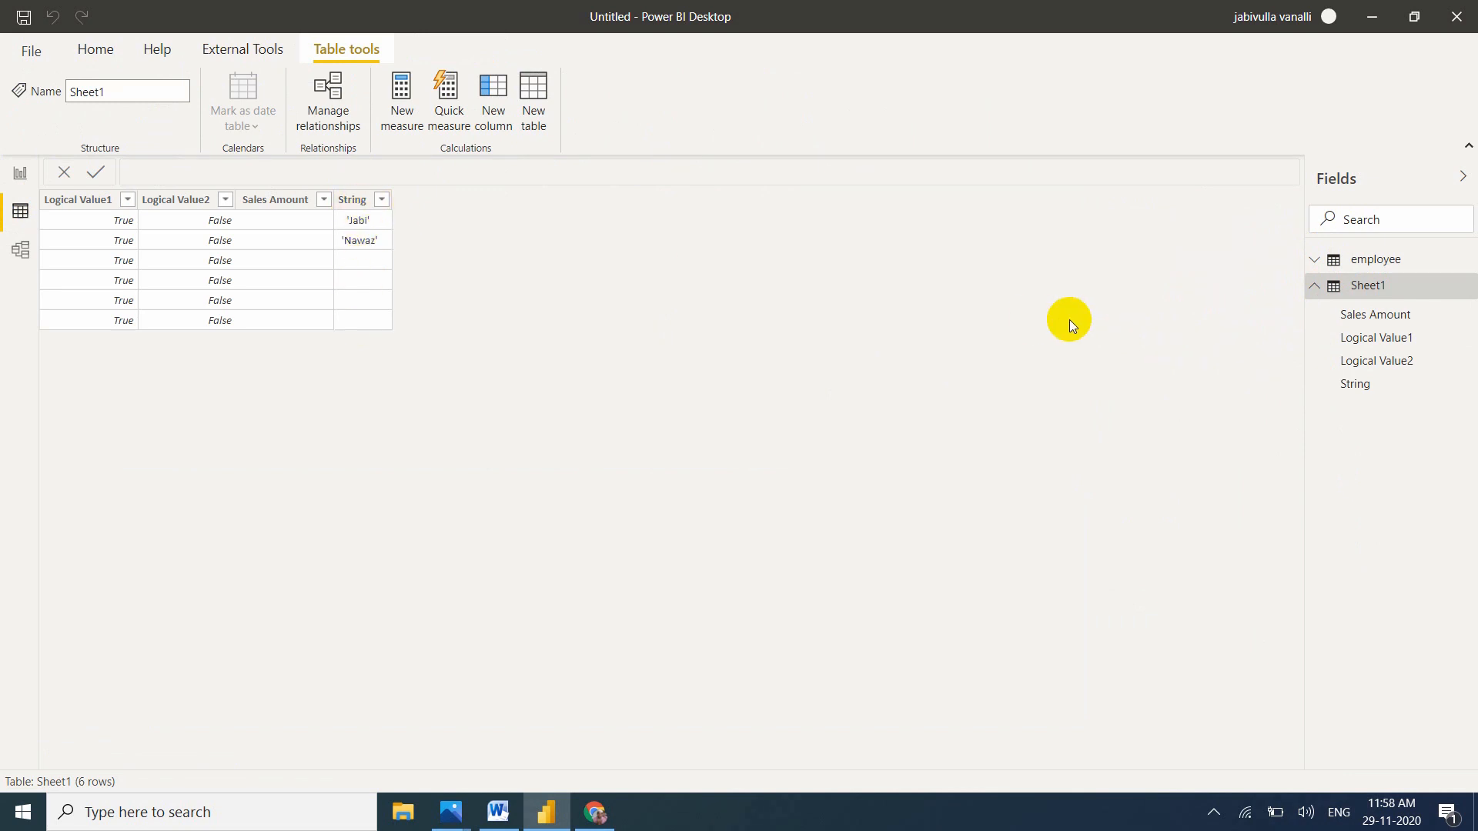
{"action": "right_click", "coordinate": [1376, 287]}
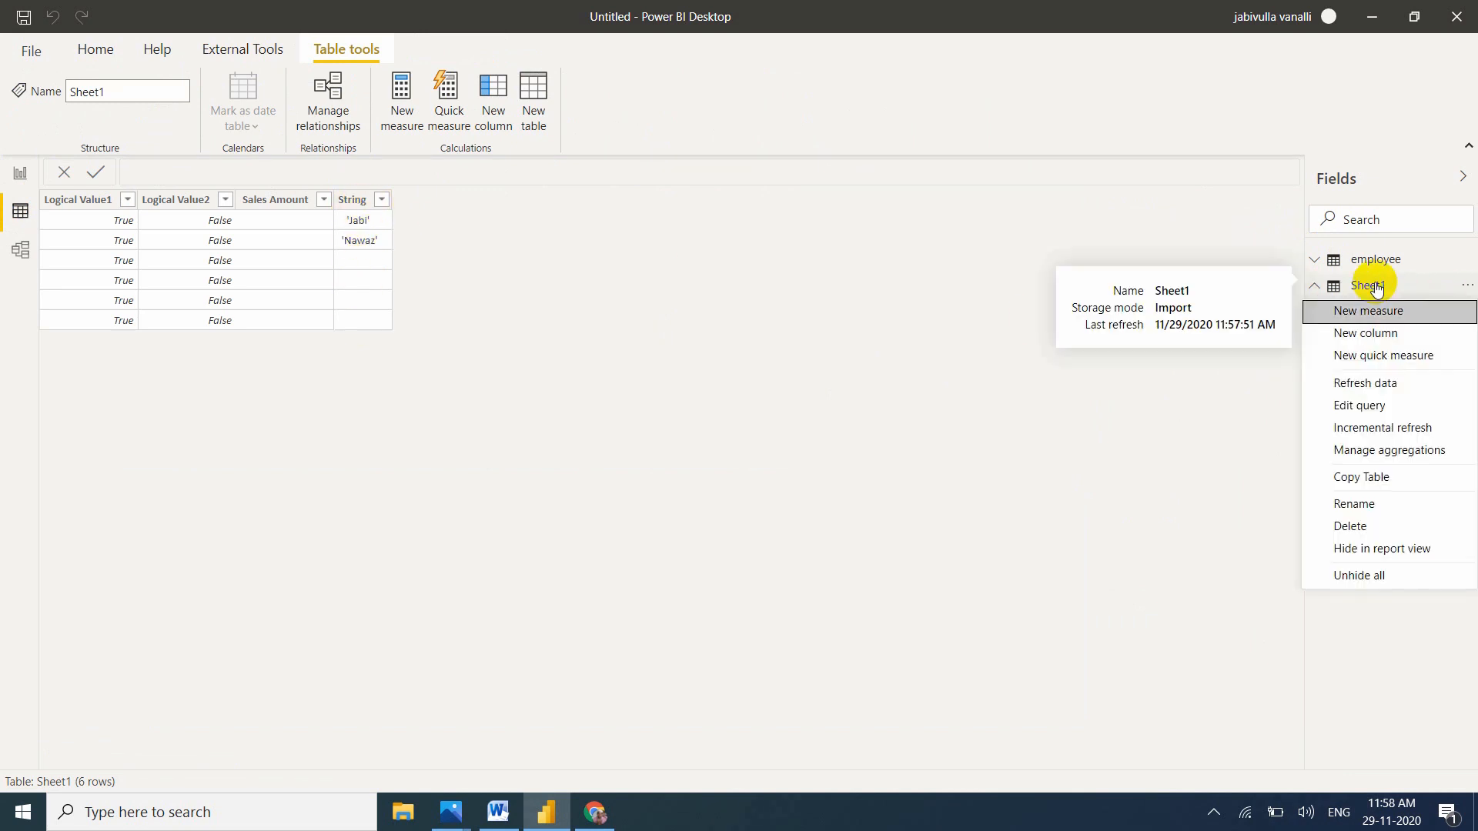
{"action": "left_click", "coordinate": [1348, 334]}
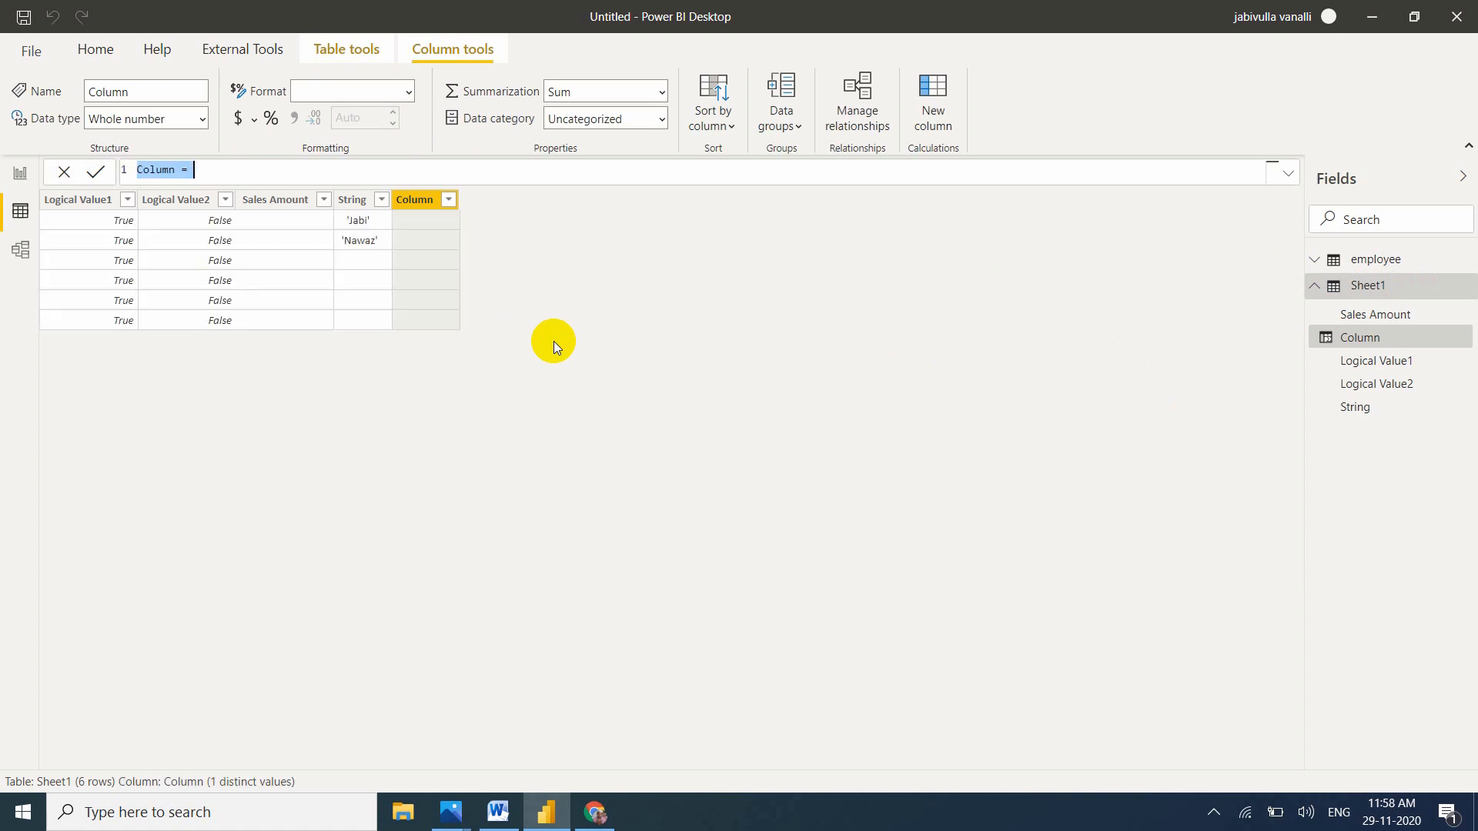
Define the new Sheet1 column with the formula Count Strg = COUNT(Sheet1[String]) and commit it.
{"action": "type", "text": "Cio"}
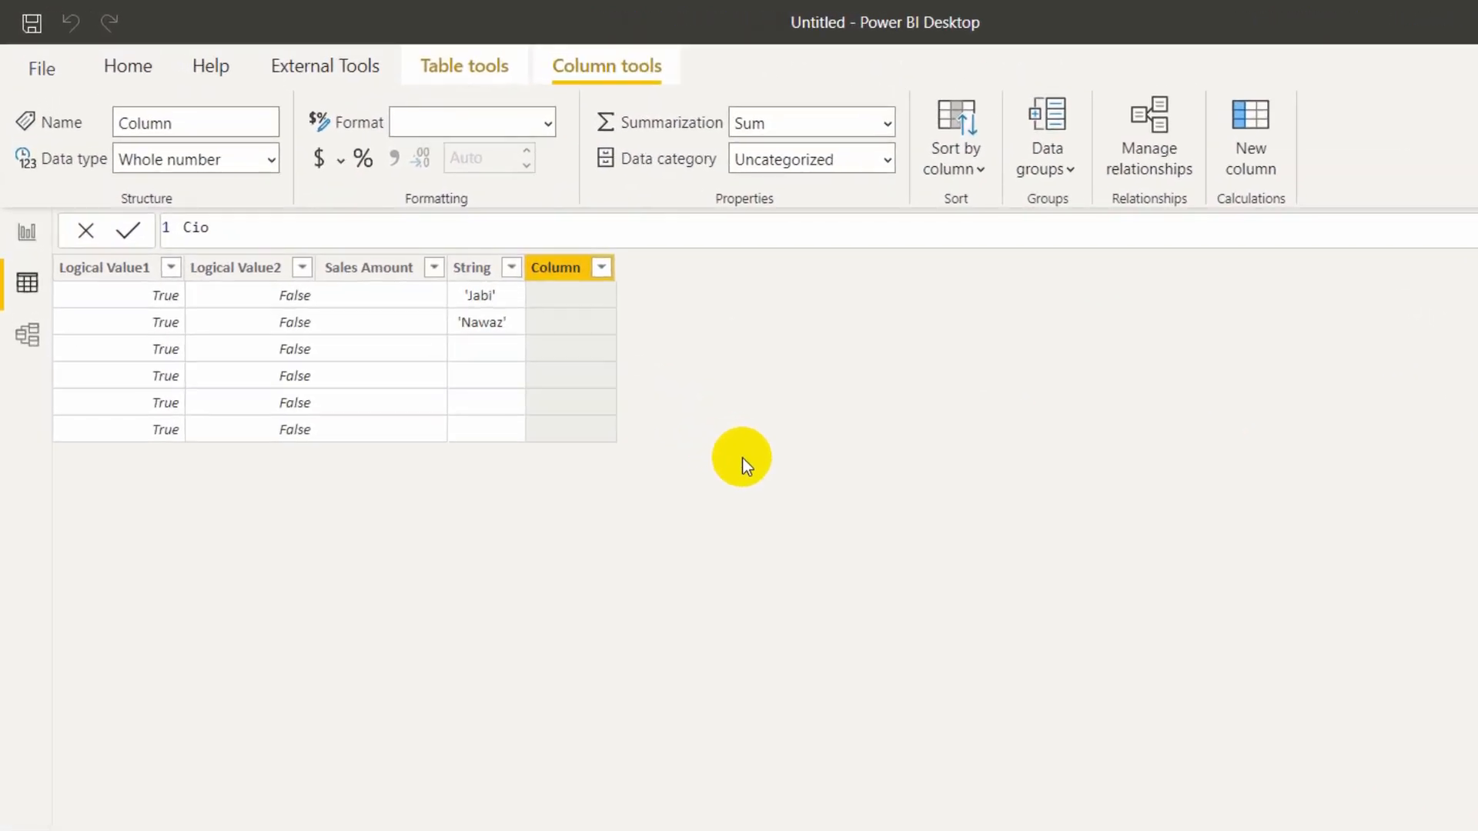
{"action": "key", "text": "BackSpace"}
{"action": "key", "text": "BackSpace"}
{"action": "type", "text": "Ount Strg = count"}
{"action": "key", "text": "Tab"}
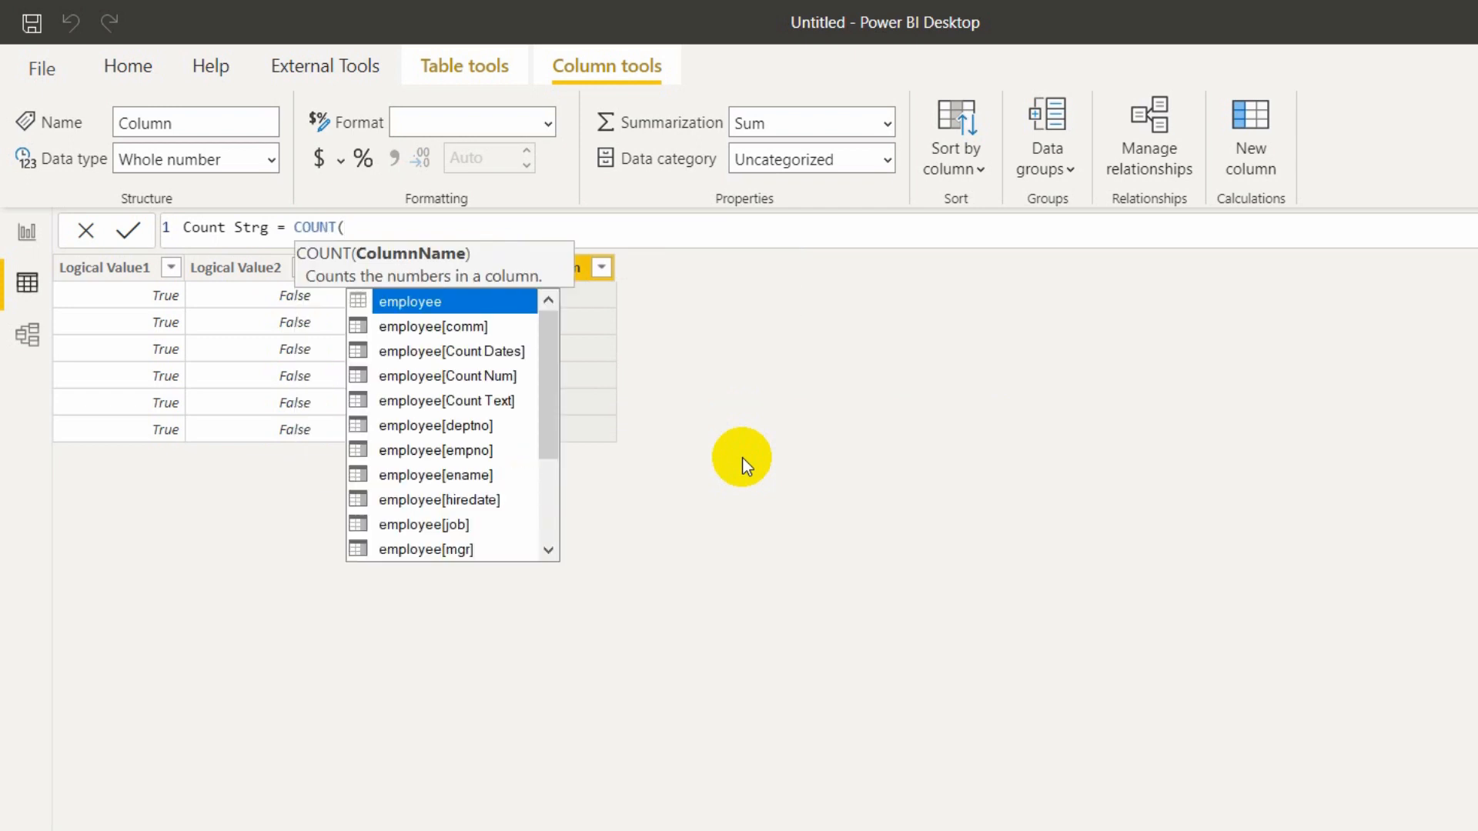
{"action": "type", "text": "st"}
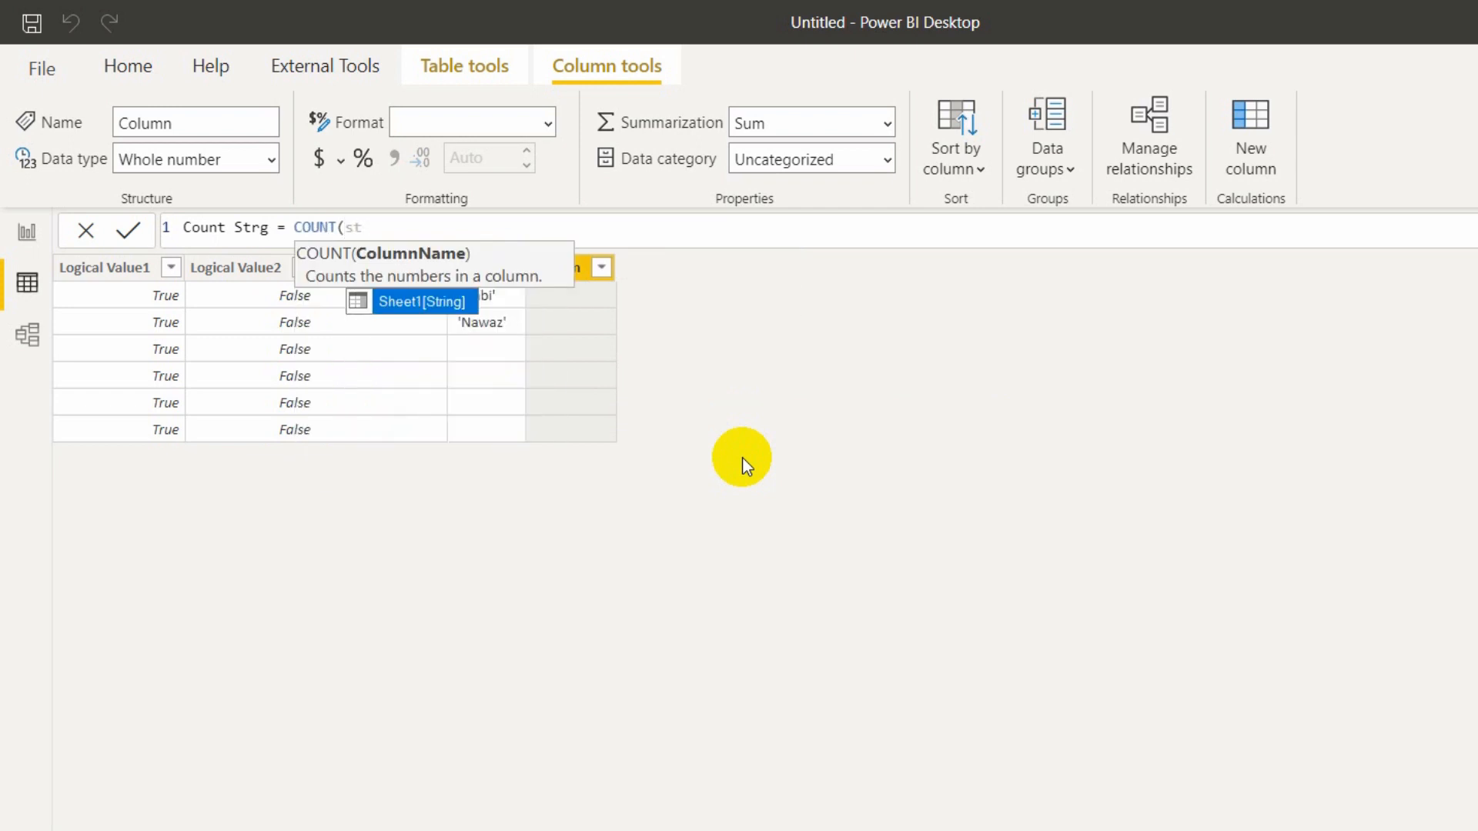
{"action": "key", "text": "Tab"}
{"action": "type", "text": ")"}
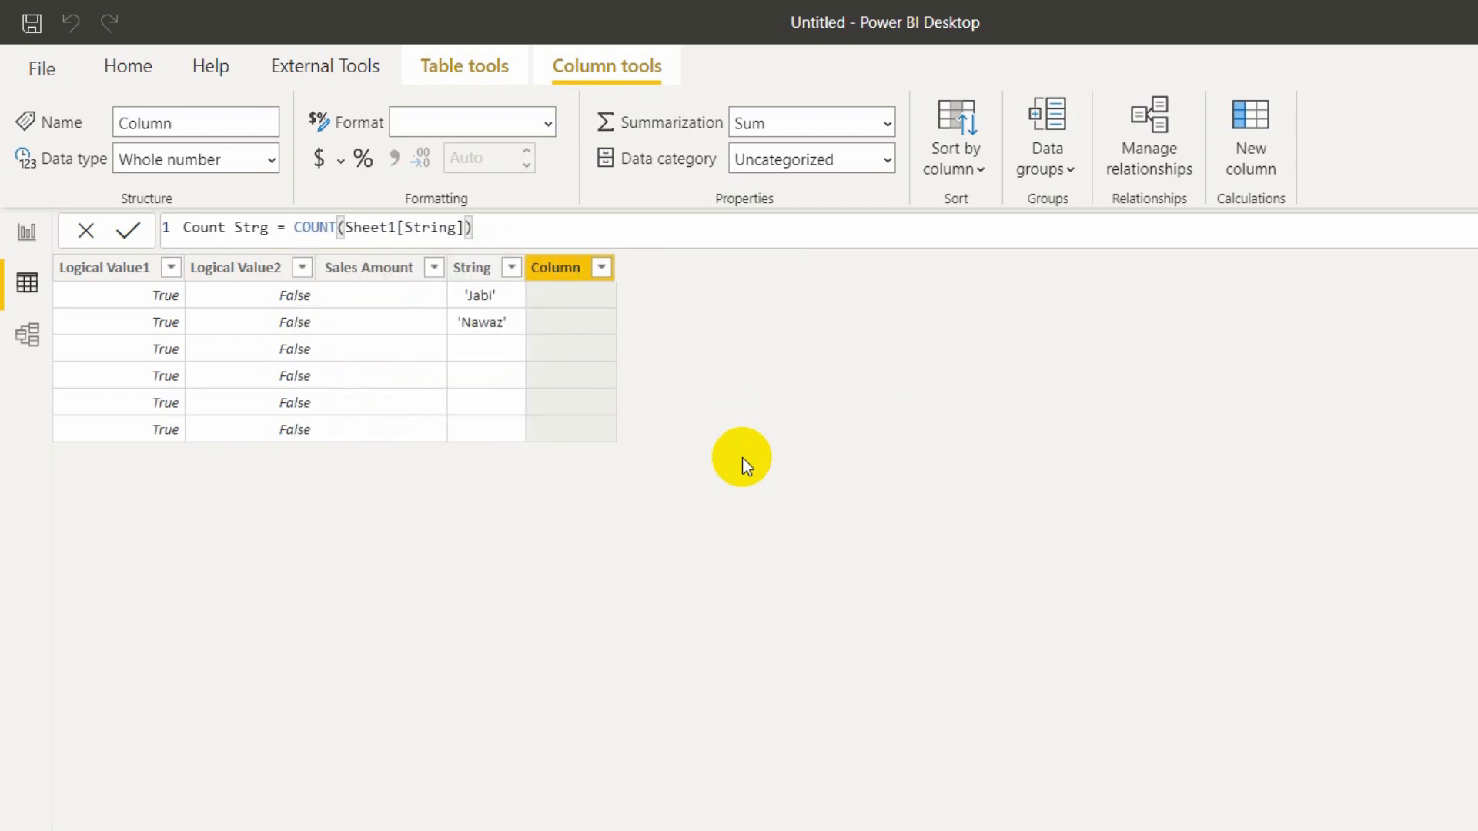
{"action": "key", "text": "Return"}
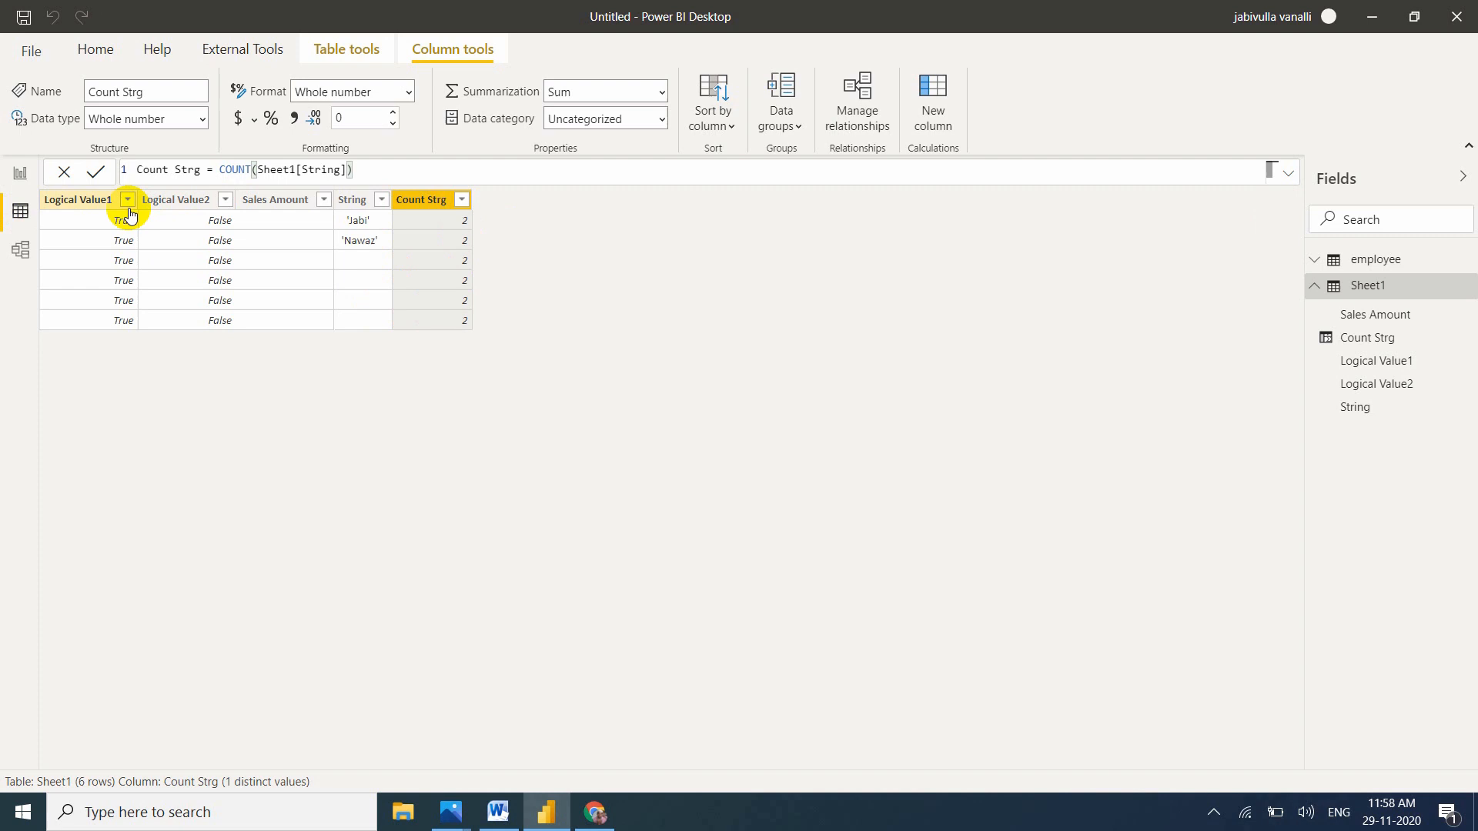
{"action": "left_click", "coordinate": [18, 174]}
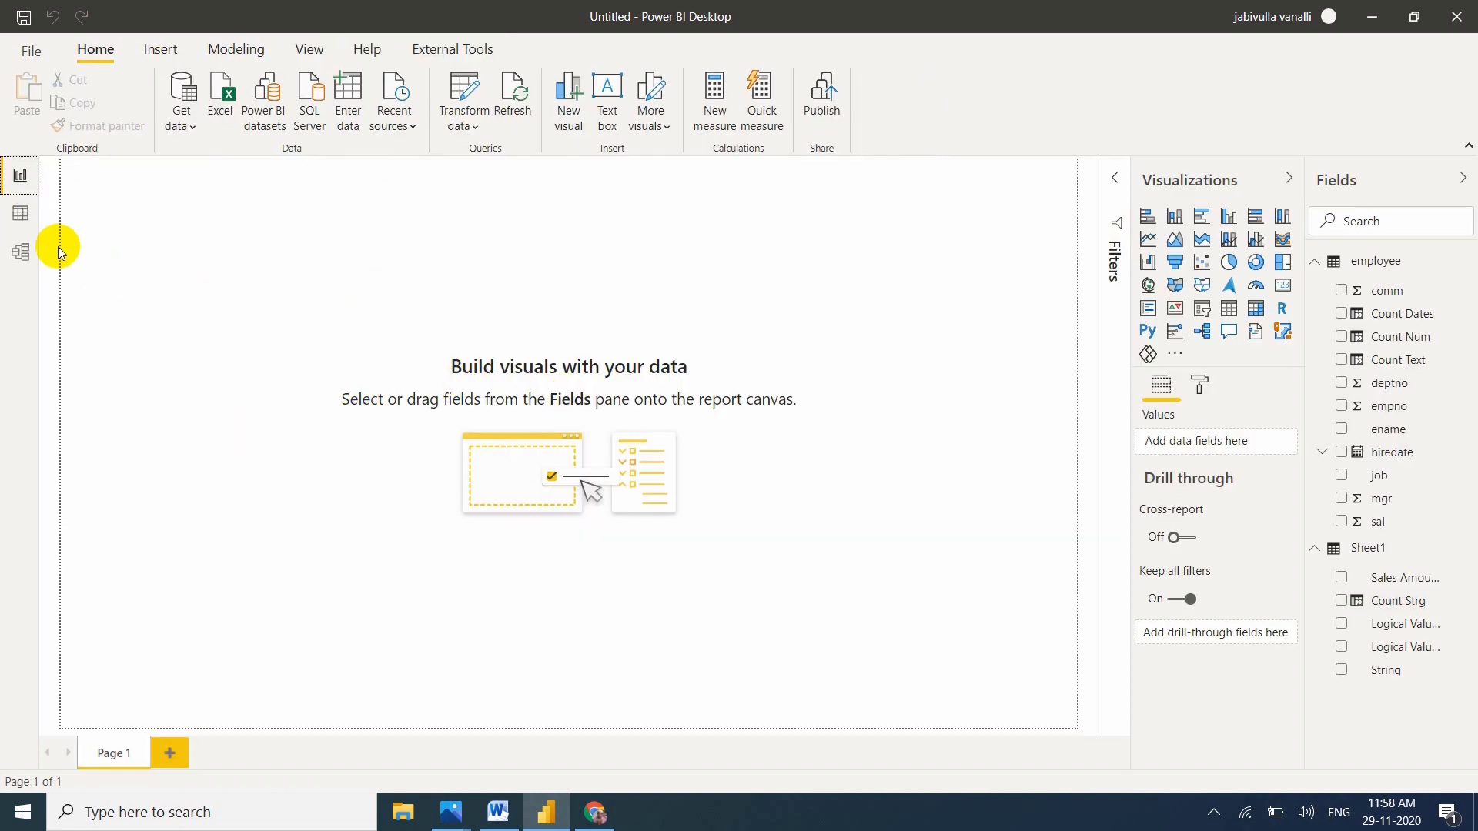
{"action": "left_click", "coordinate": [20, 213]}
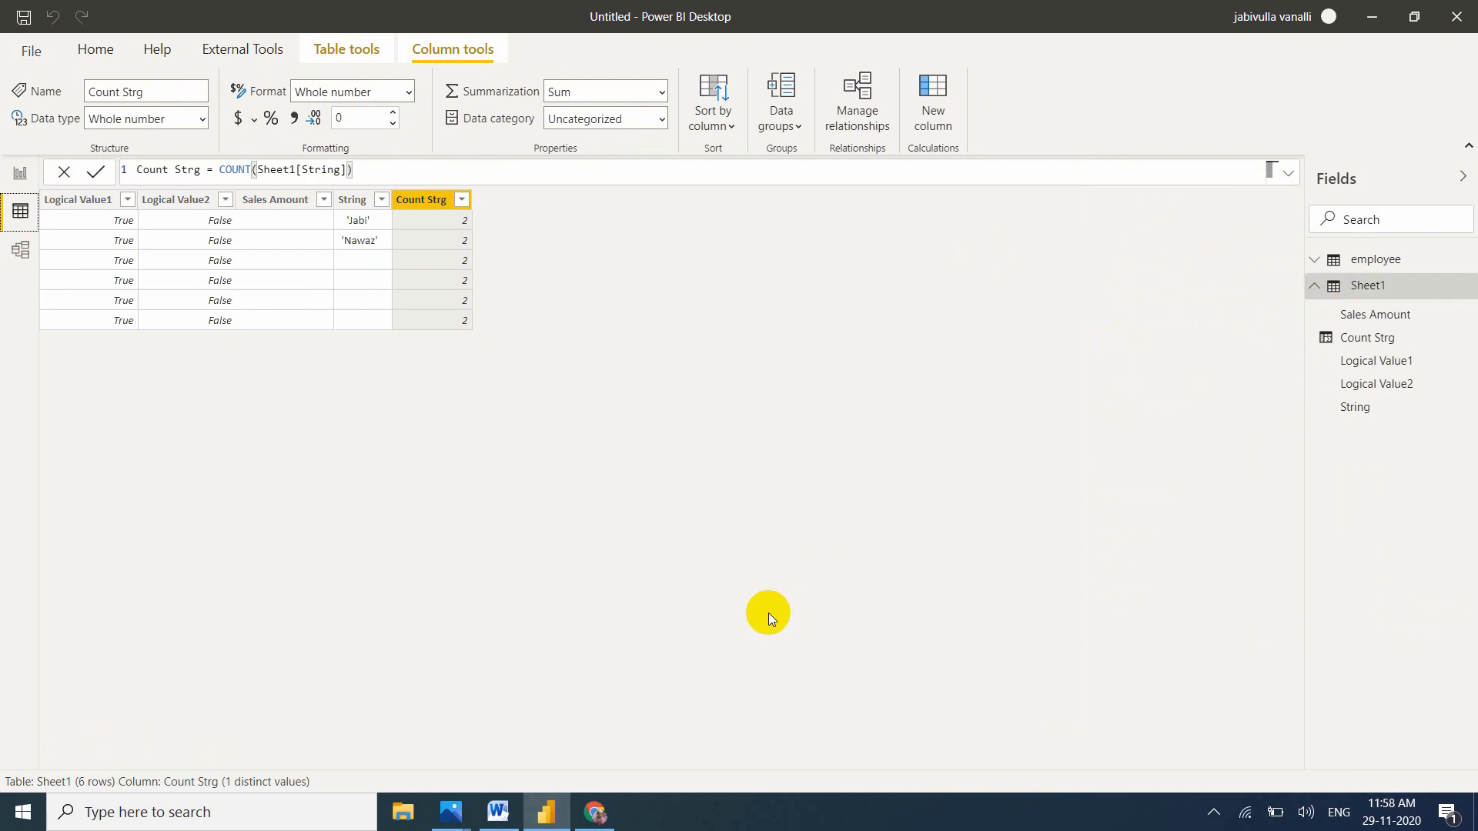
Switch to the Photos window showing the End Screen.jpg image.
{"action": "left_click", "coordinate": [456, 813]}
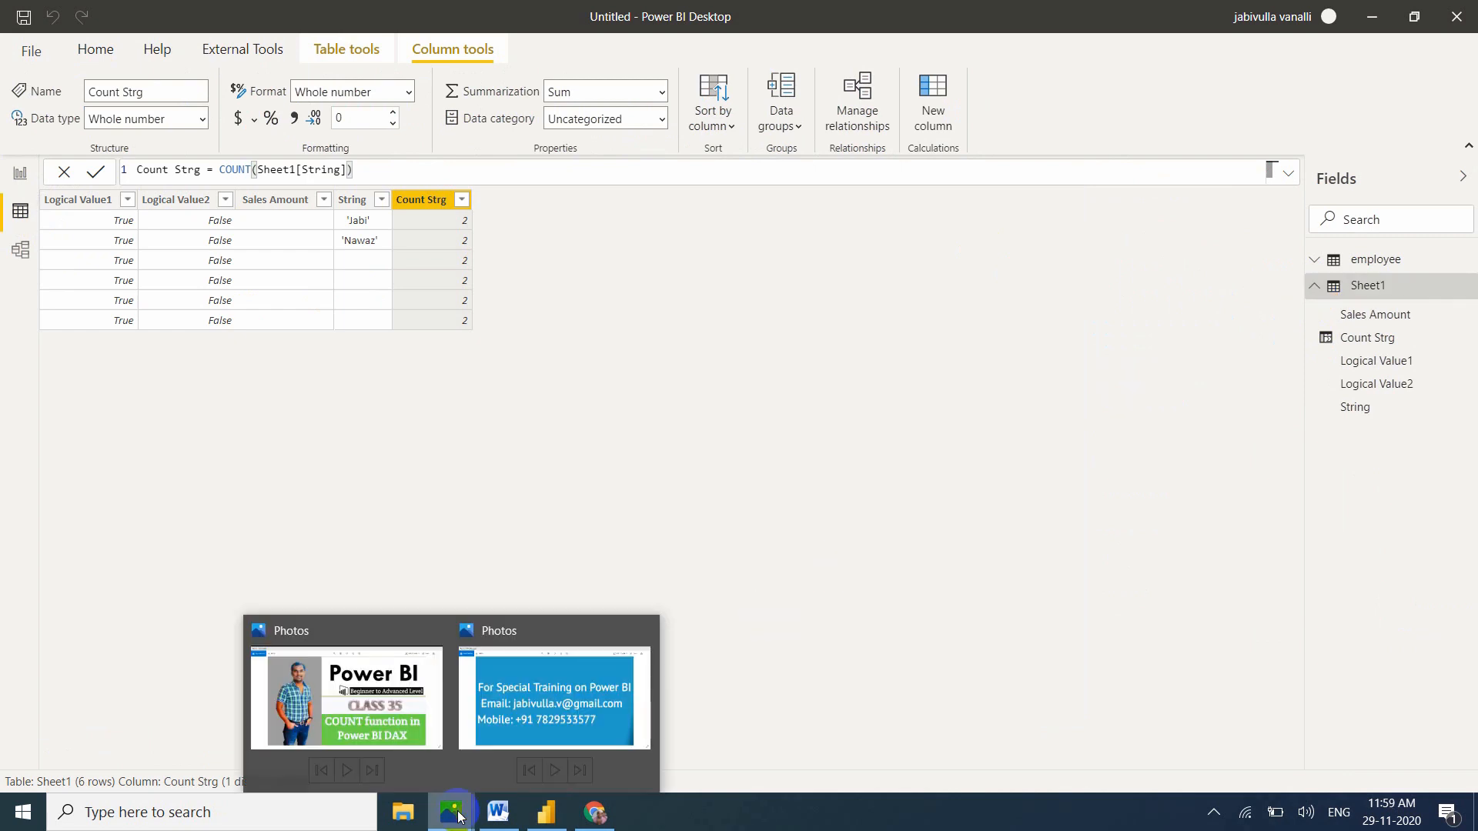
{"action": "left_click", "coordinate": [568, 715]}
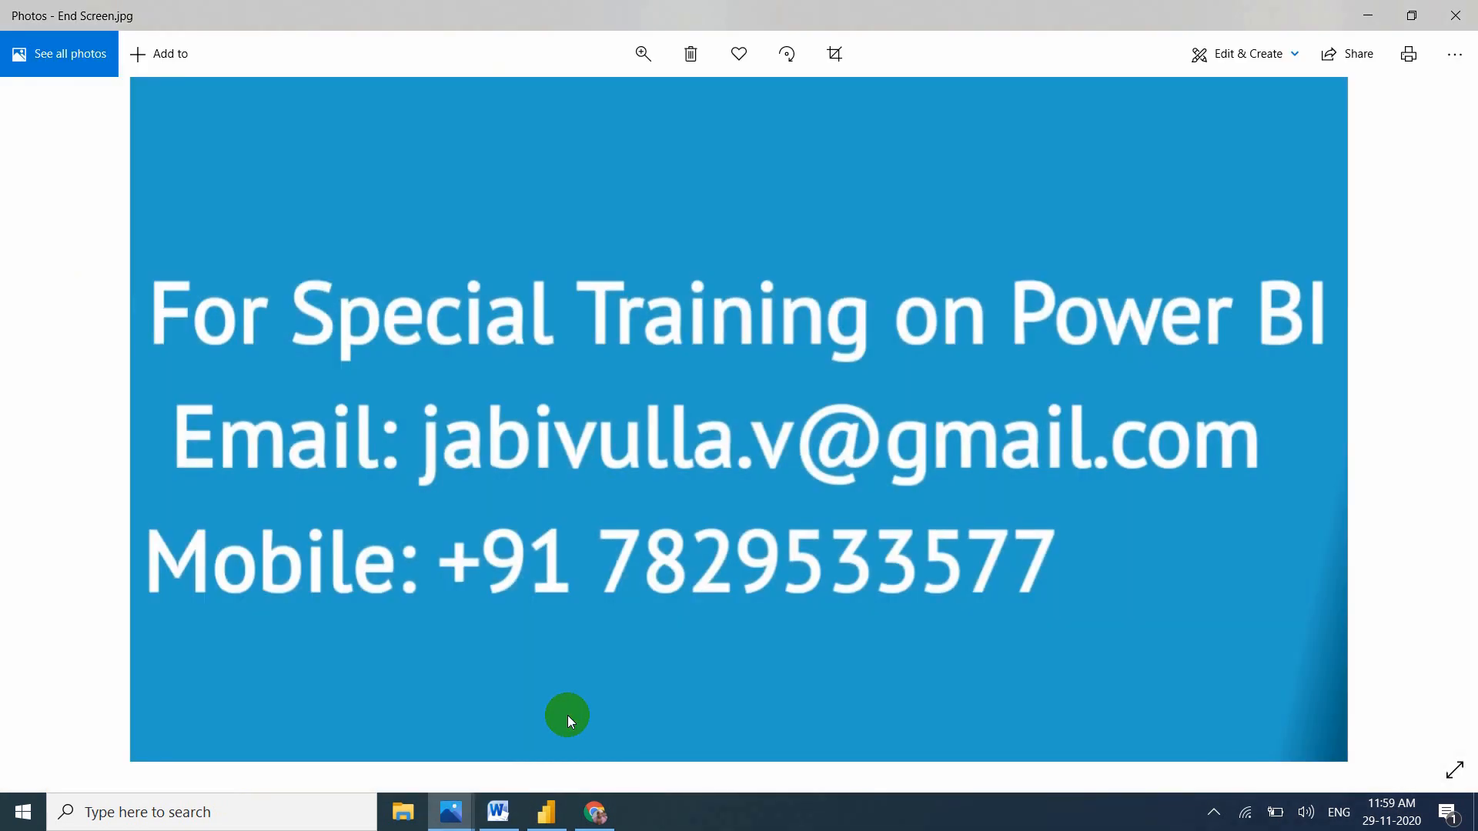